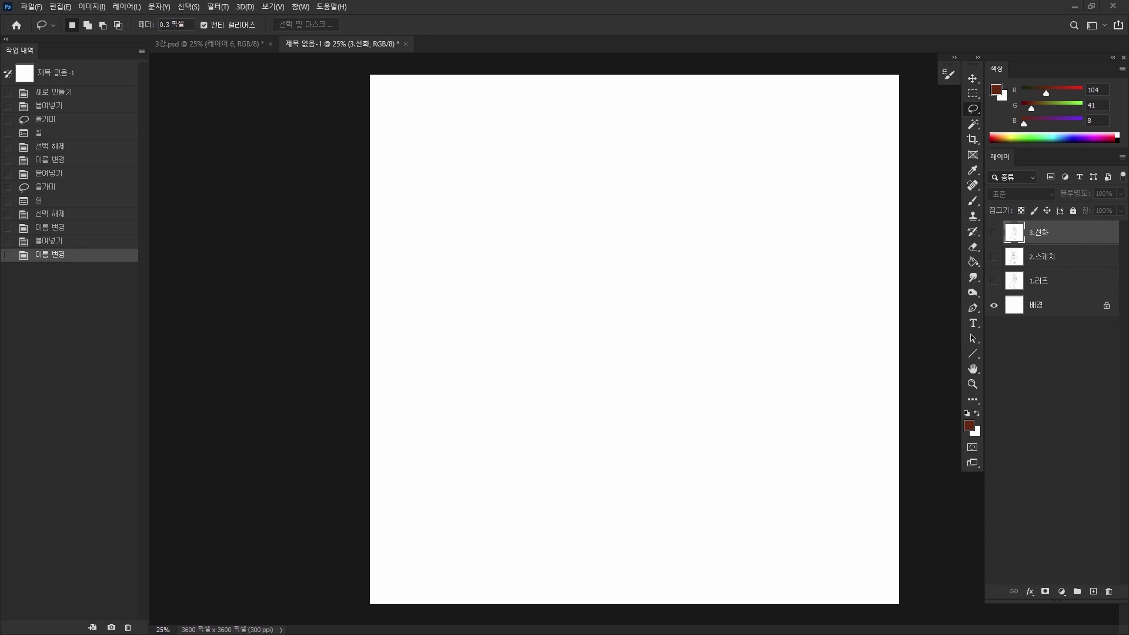
Step: Select the 1.러프 layer and make it visible to show the rough drawing
click(1062, 282)
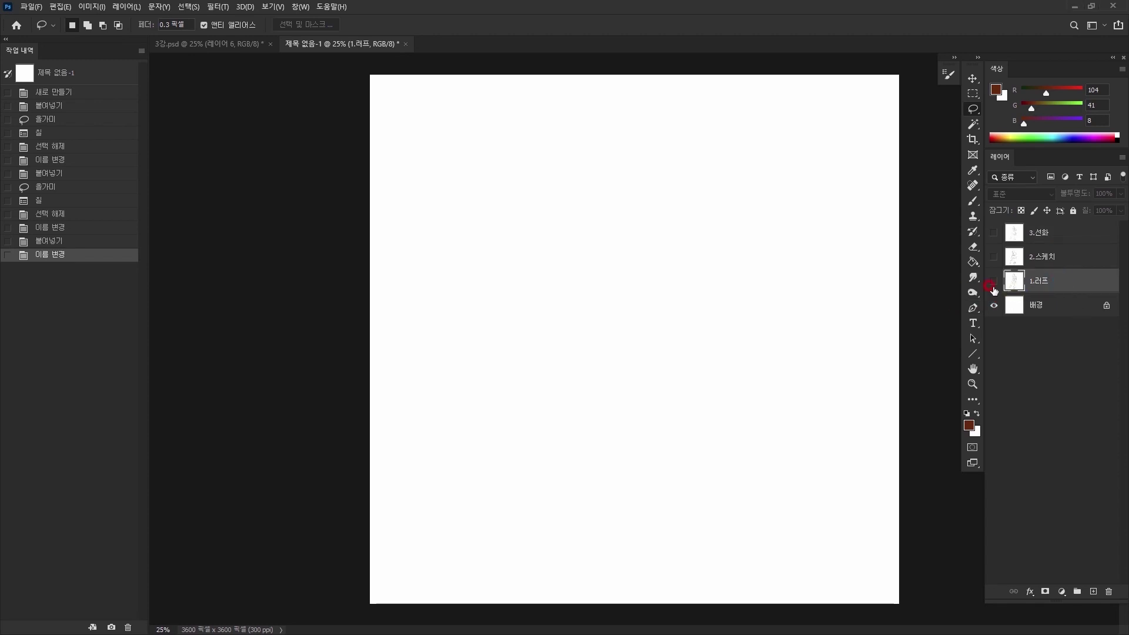
click(994, 281)
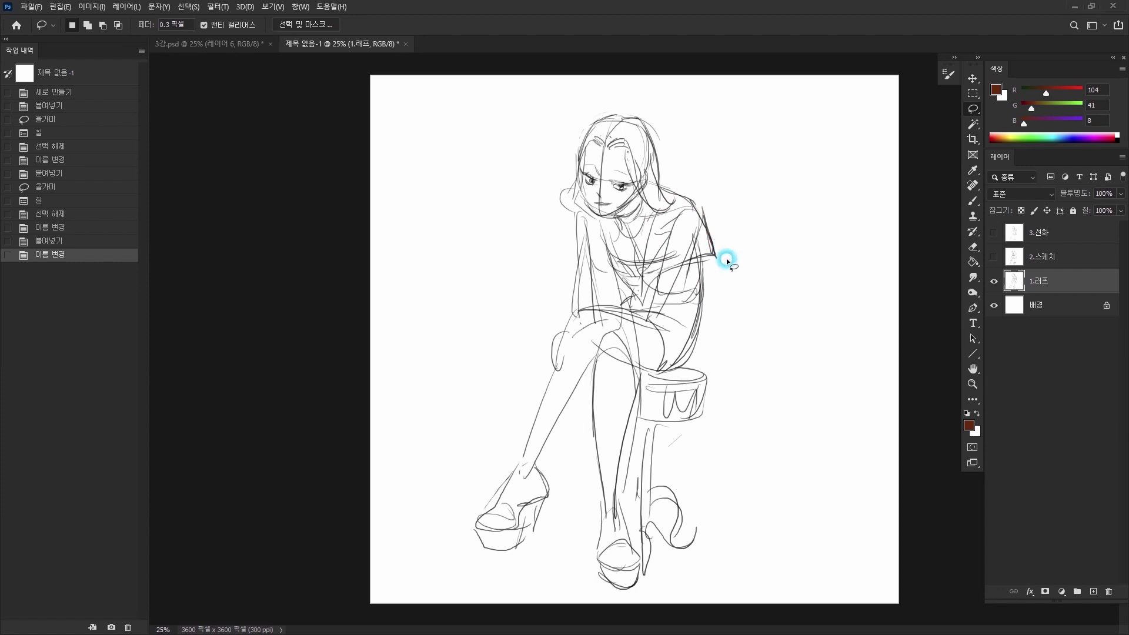
drag(679, 236, 696, 285)
key(ctrl+0)
Step: Handwrite the heading "1. 러프" with the Brush in default black, beside the figure's head
key(b)
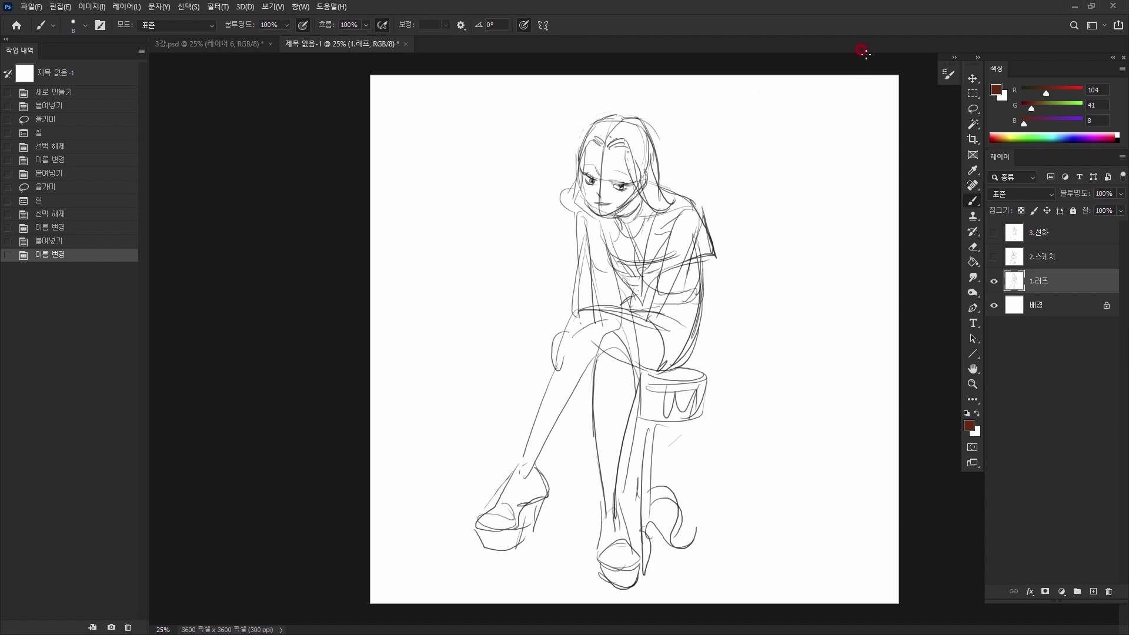
click(967, 414)
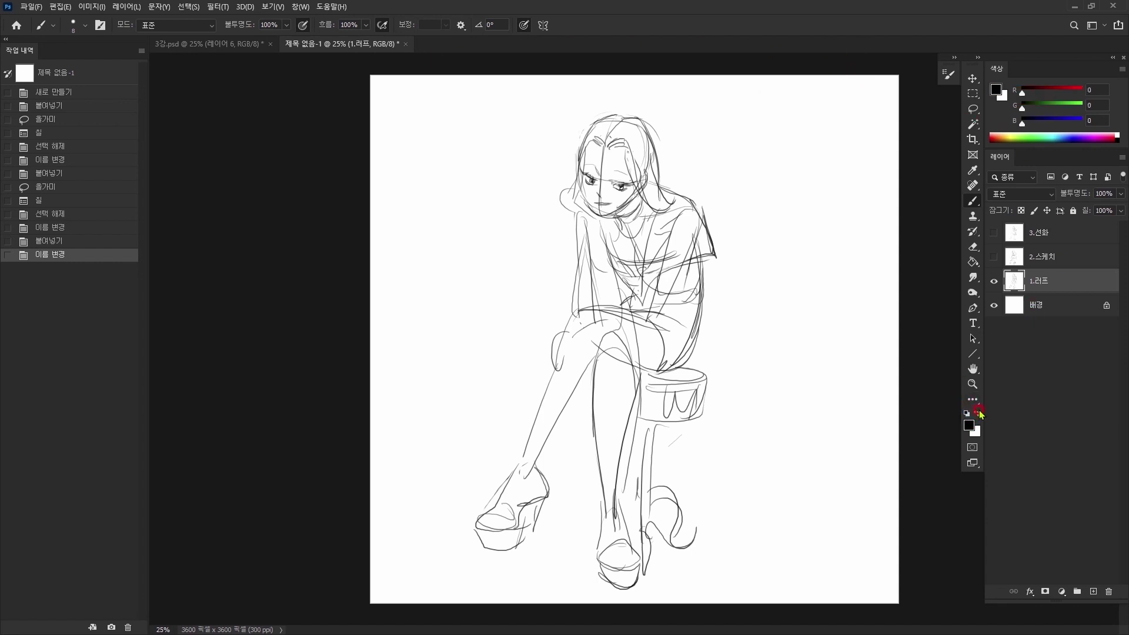
mouse_move(714, 123)
mouse_down()
mouse_move(713, 140)
mouse_move(756, 125)
mouse_move(759, 135)
mouse_up()
click(722, 137)
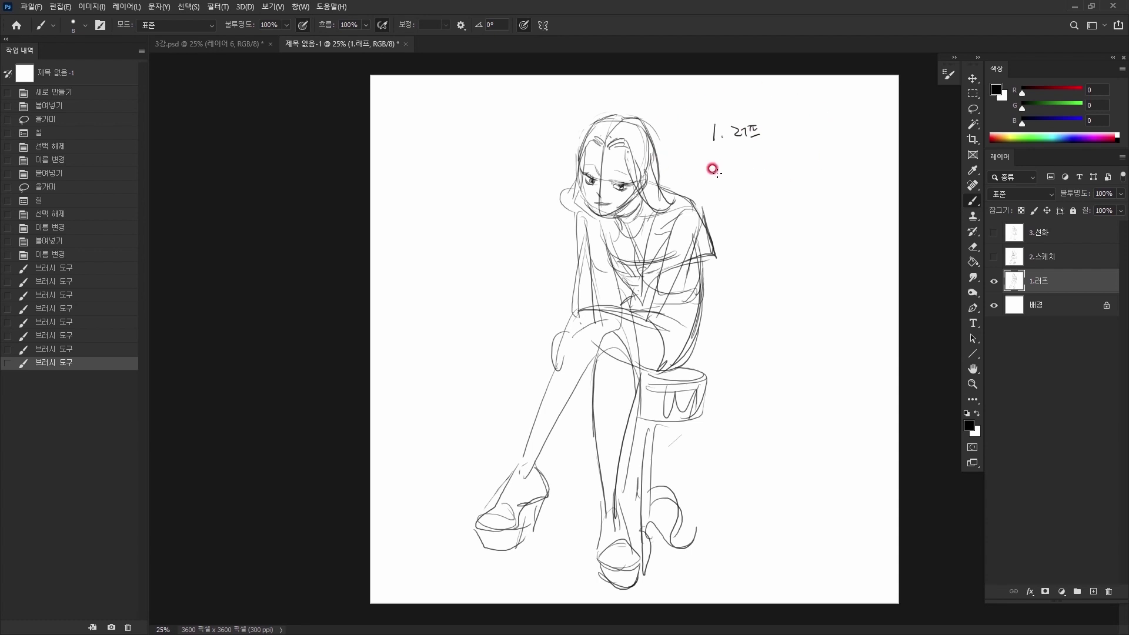
Step: Handwrite the bullet note "- 그릴 대상이 정해져있지 않은 상태" in two lines below the "1. 러프" heading
drag(718, 173, 724, 172)
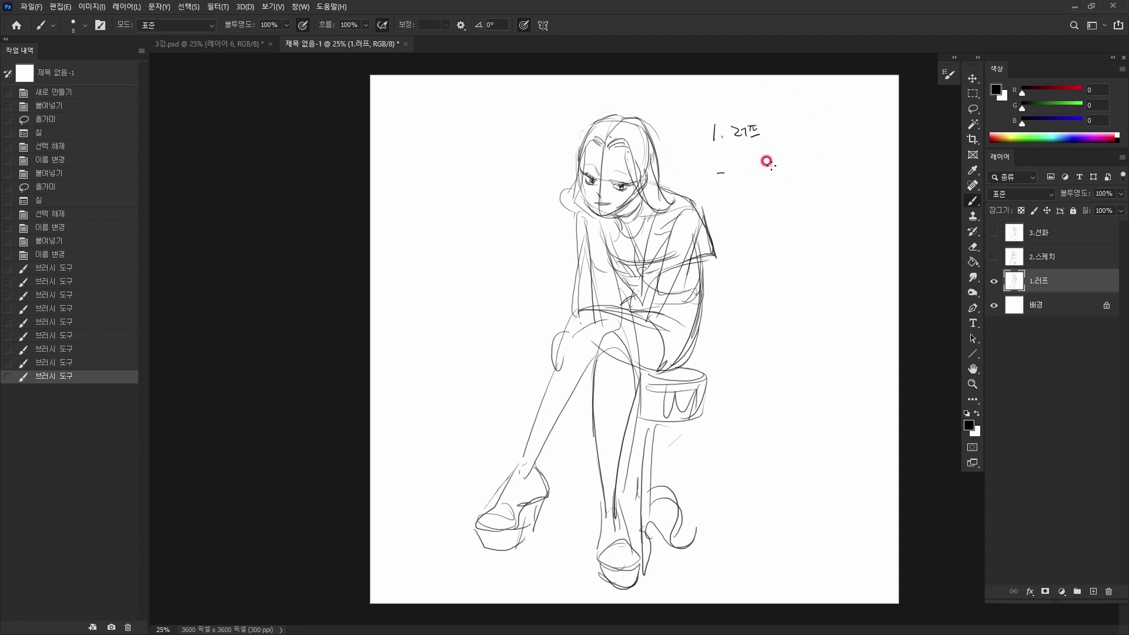
drag(739, 167, 769, 171)
drag(769, 169, 774, 174)
drag(779, 165, 778, 175)
drag(782, 166, 788, 167)
drag(785, 170, 794, 169)
drag(800, 164, 800, 176)
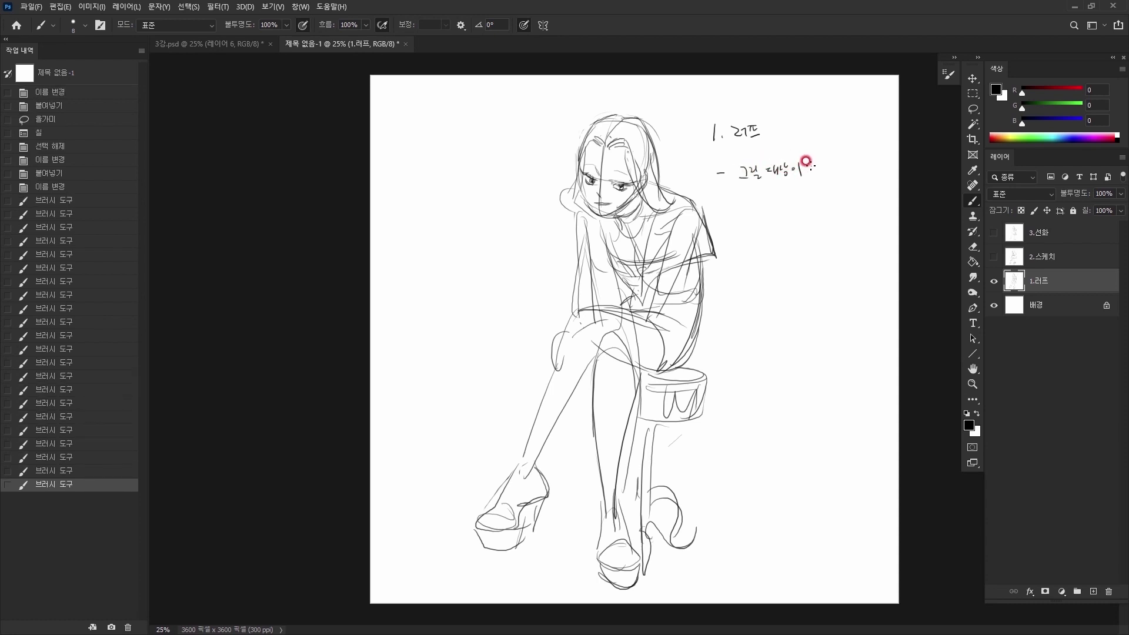
drag(813, 170, 815, 176)
drag(815, 169, 820, 173)
drag(815, 173, 825, 176)
mouse_move(832, 166)
mouse_down()
mouse_move(836, 178)
mouse_move(871, 173)
mouse_up()
drag(876, 163, 877, 174)
mouse_move(742, 188)
mouse_down()
mouse_move(752, 206)
mouse_move(791, 202)
mouse_up()
drag(795, 186, 796, 203)
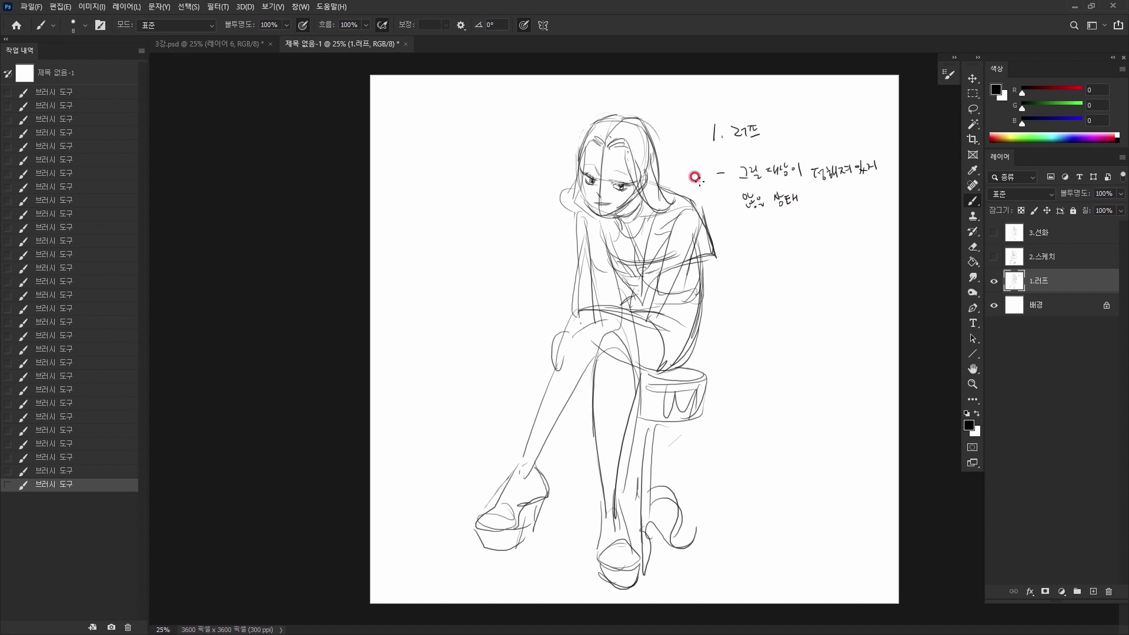
Step: Handwrite a second bullet note "- 포즈<구도>, 디자인을 구상하는 단계." below the first one
drag(685, 127, 696, 126)
key(ctrl+z)
mouse_move(731, 243)
mouse_down()
mouse_move(756, 236)
mouse_move(769, 251)
mouse_move(762, 240)
mouse_move(766, 249)
mouse_move(801, 245)
mouse_up()
mouse_move(827, 237)
mouse_down()
mouse_move(854, 228)
mouse_move(860, 238)
mouse_up()
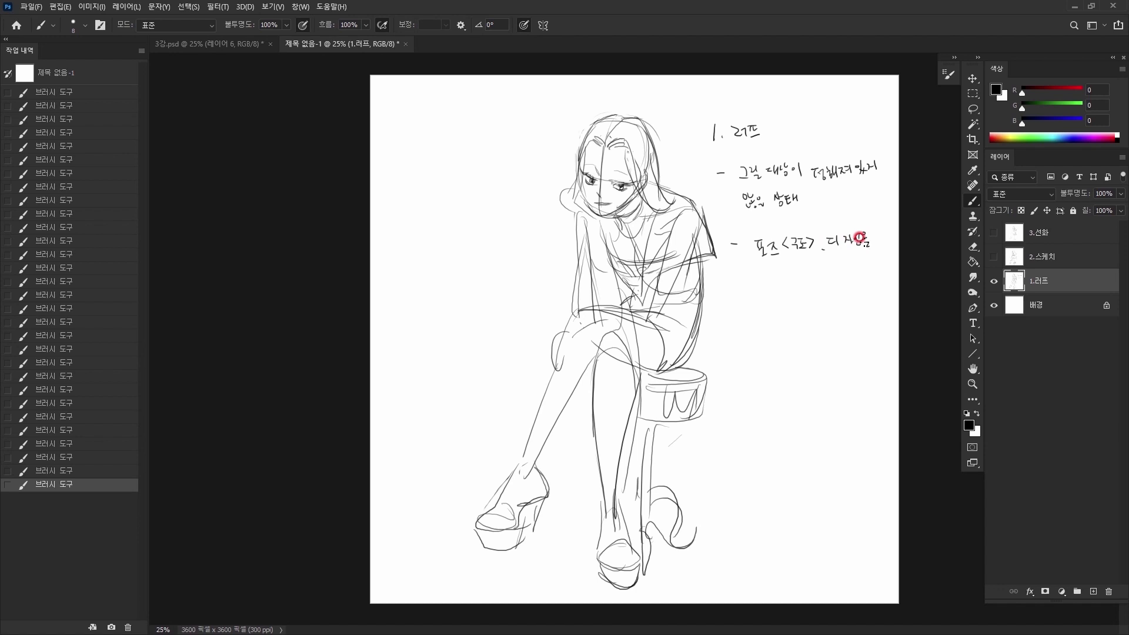
mouse_move(755, 274)
mouse_down()
mouse_move(786, 271)
mouse_move(836, 281)
mouse_up()
Step: Select the 2.스케치 layer and make it visible, toggling it off and on to compare it with the rough
click(990, 258)
click(1048, 258)
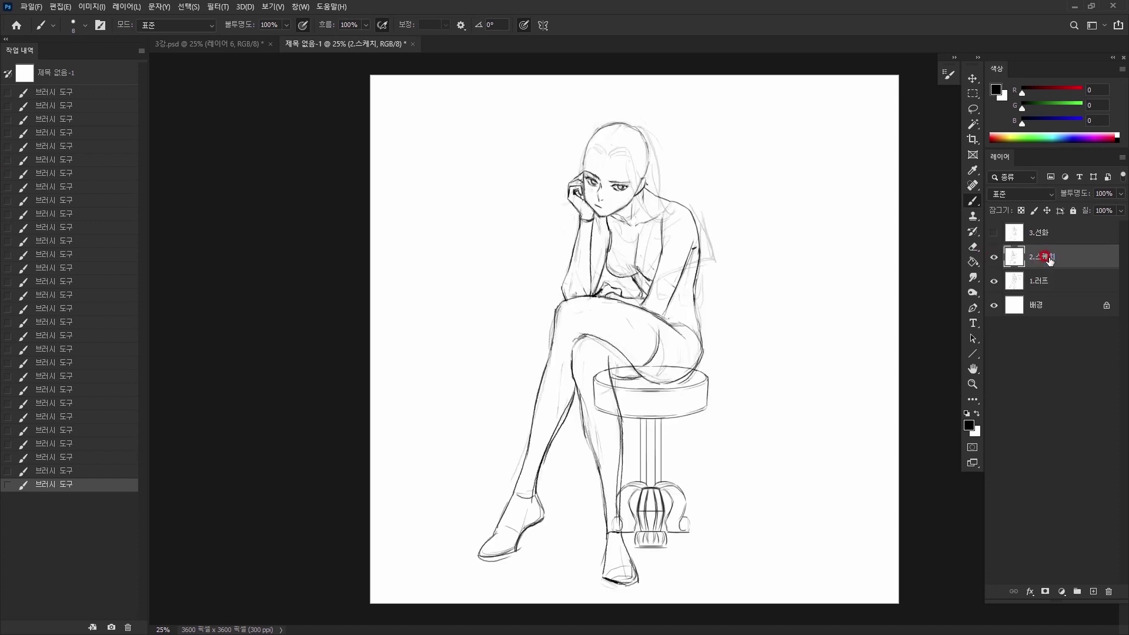
double_click(1050, 258)
click(991, 266)
click(993, 258)
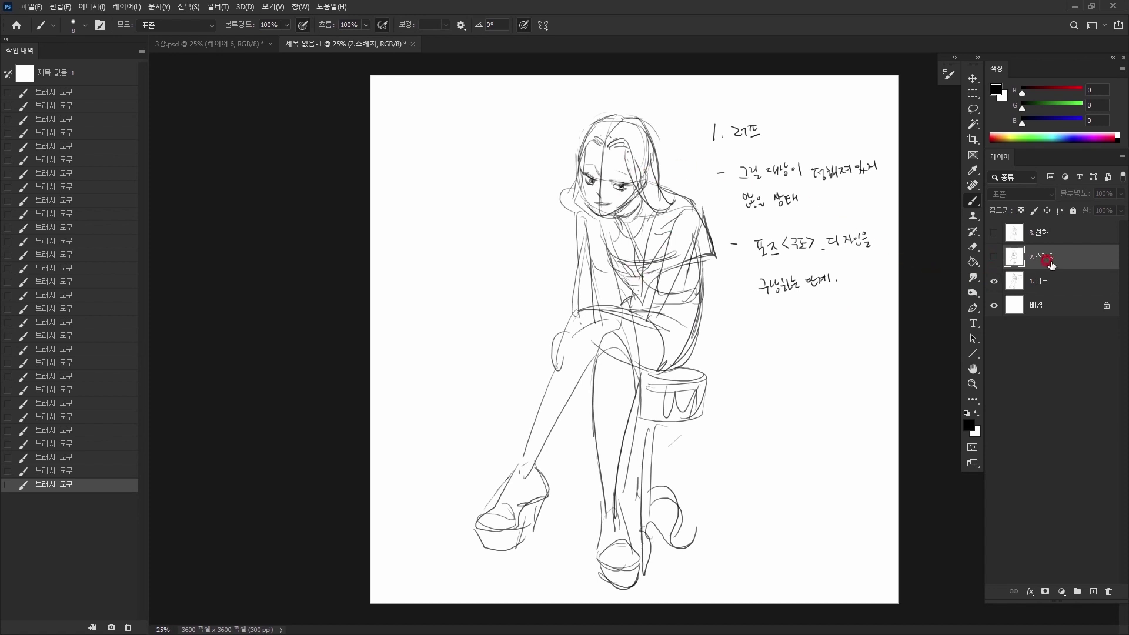
click(637, 258)
click(993, 257)
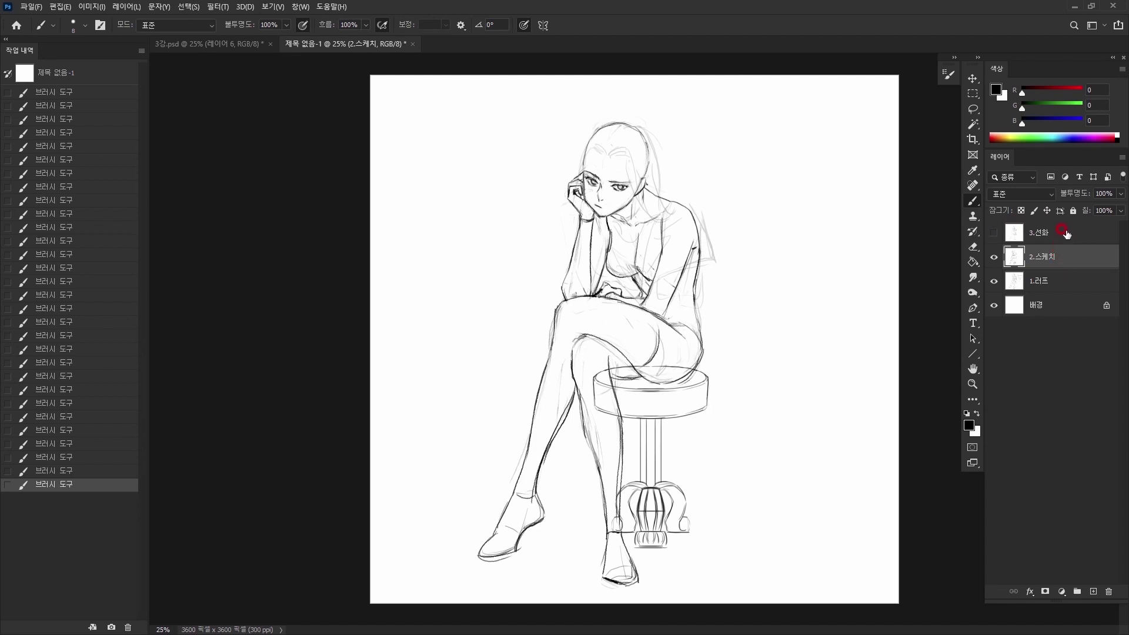
Step: Add a new layer above 2.스케치 and handwrite the heading "2. 스케치" beside the figure's head
click(1092, 591)
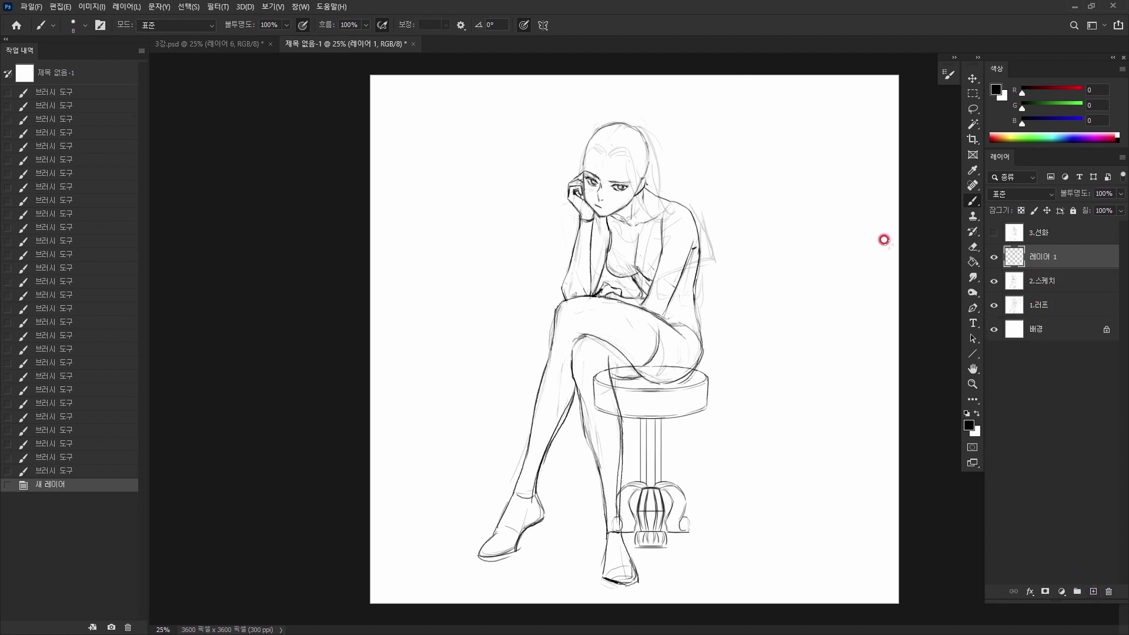
mouse_move(697, 135)
mouse_down()
mouse_move(710, 149)
mouse_move(717, 138)
mouse_move(738, 142)
mouse_up()
drag(731, 138, 741, 140)
mouse_move(745, 126)
mouse_down()
mouse_move(744, 139)
mouse_move(751, 129)
mouse_up()
drag(748, 134, 759, 145)
drag(762, 128, 764, 144)
Step: Handwrite the bullet note "- 러프를 클린업 하는 단계." below the "2. 스케치" heading
drag(695, 175, 737, 169)
drag(729, 170, 734, 176)
drag(726, 177, 750, 177)
drag(742, 178, 770, 163)
mouse_move(765, 164)
mouse_down()
mouse_move(794, 182)
mouse_move(812, 166)
mouse_up()
drag(808, 169, 811, 172)
mouse_move(814, 157)
mouse_down()
mouse_move(815, 174)
mouse_move(825, 166)
mouse_up()
drag(816, 168, 827, 174)
drag(829, 158, 838, 167)
drag(830, 167, 854, 159)
drag(853, 153, 854, 169)
drag(857, 151, 858, 170)
click(864, 166)
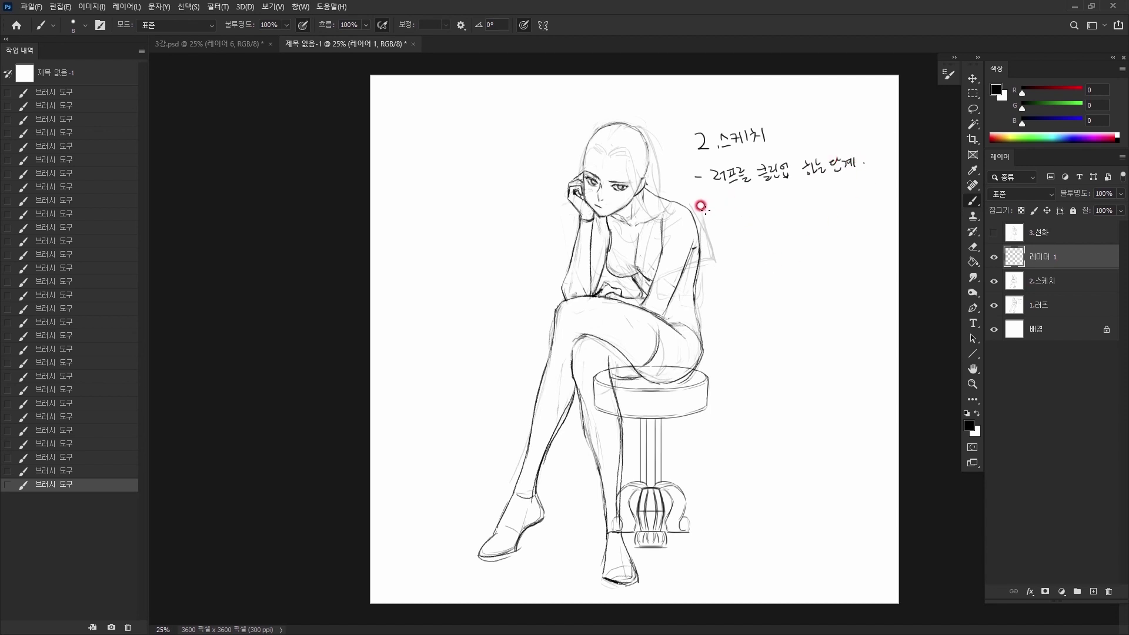
Step: Handwrite the second bullet note "- 대상을 구체화" with "자료를 필요로함." on the line beneath it
drag(701, 205, 726, 208)
drag(729, 201, 756, 208)
click(755, 198)
drag(745, 211, 785, 203)
drag(777, 203, 784, 207)
mouse_move(788, 191)
mouse_down()
mouse_move(788, 204)
mouse_move(812, 207)
mouse_up()
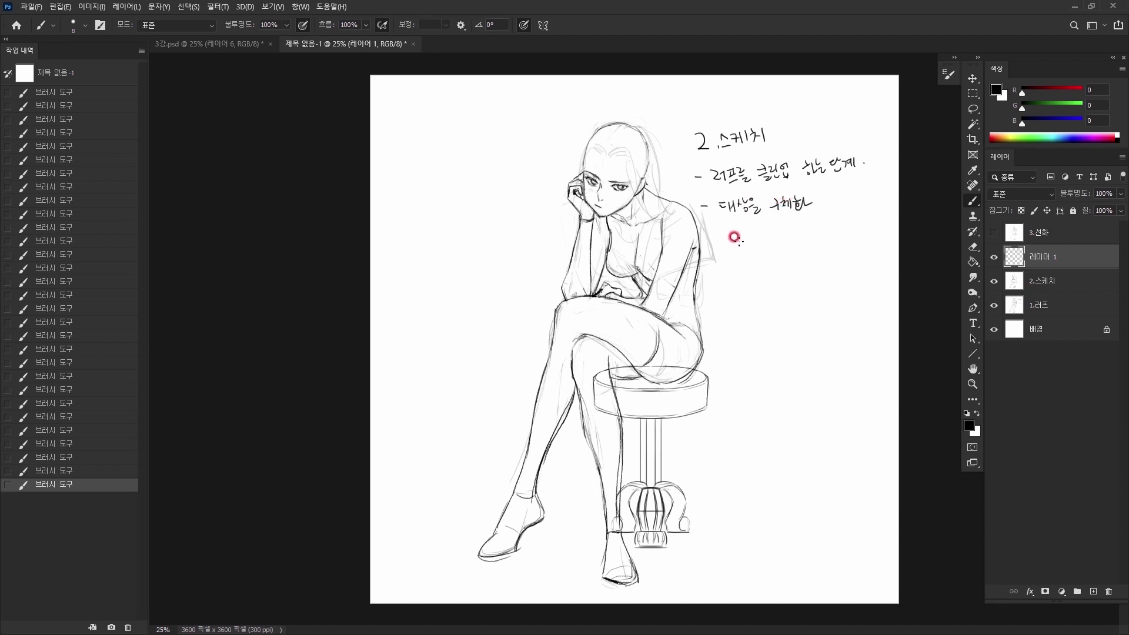
mouse_move(727, 225)
mouse_down()
mouse_move(726, 236)
mouse_move(778, 234)
mouse_move(801, 214)
mouse_move(814, 233)
mouse_up()
click(825, 230)
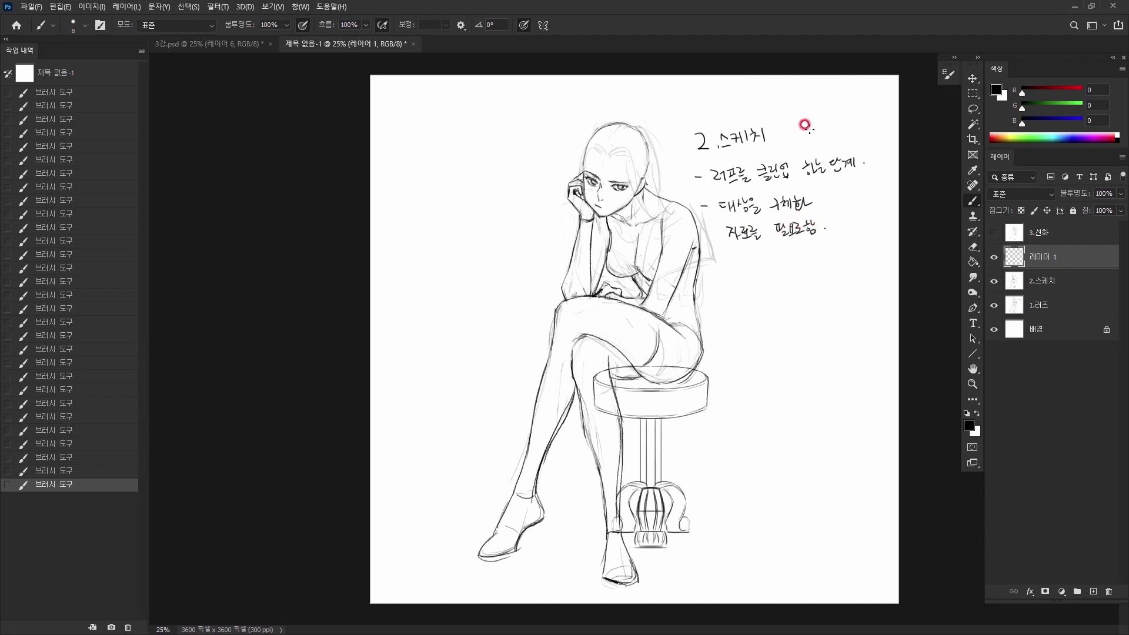
Step: Handwrite the third bullet's first line "- 디자인이 복잡할수록", erasing and redrawing its last characters
drag(718, 268, 743, 274)
drag(748, 265, 777, 272)
mouse_move(781, 261)
mouse_down()
mouse_move(781, 274)
mouse_move(811, 265)
mouse_up()
mouse_move(803, 265)
mouse_down()
mouse_move(811, 271)
mouse_move(822, 259)
mouse_up()
drag(815, 263, 845, 269)
key(e)
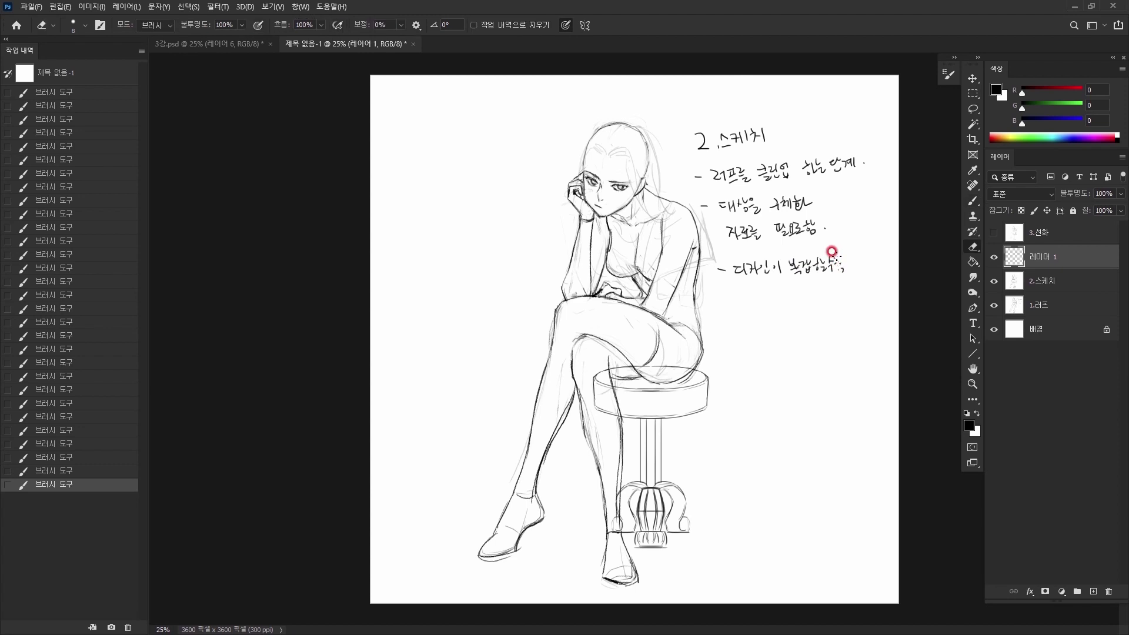
key(b)
drag(836, 256, 845, 265)
drag(840, 268, 844, 279)
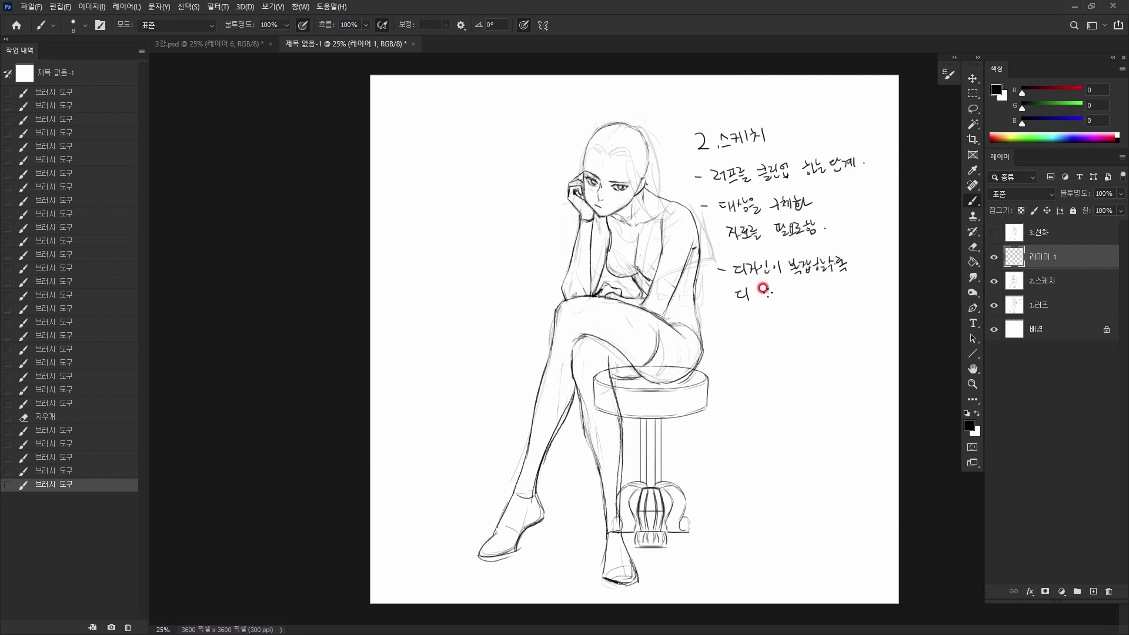
Step: Complete the third bullet note with the handwritten lines "디자인스케치 레이어가" and "추가됨."
drag(755, 289, 761, 288)
drag(760, 288, 755, 295)
drag(758, 293, 764, 289)
drag(771, 286, 778, 294)
drag(769, 293, 782, 291)
drag(785, 287, 789, 292)
drag(781, 295, 795, 288)
drag(797, 283, 801, 297)
drag(805, 285, 811, 297)
mouse_move(813, 283)
mouse_down()
mouse_move(814, 298)
mouse_move(830, 285)
mouse_up()
drag(831, 279, 837, 288)
mouse_move(842, 280)
mouse_down()
mouse_move(843, 293)
mouse_move(857, 292)
mouse_up()
drag(861, 280, 862, 293)
drag(740, 307, 748, 311)
drag(743, 314, 750, 320)
drag(750, 312, 774, 322)
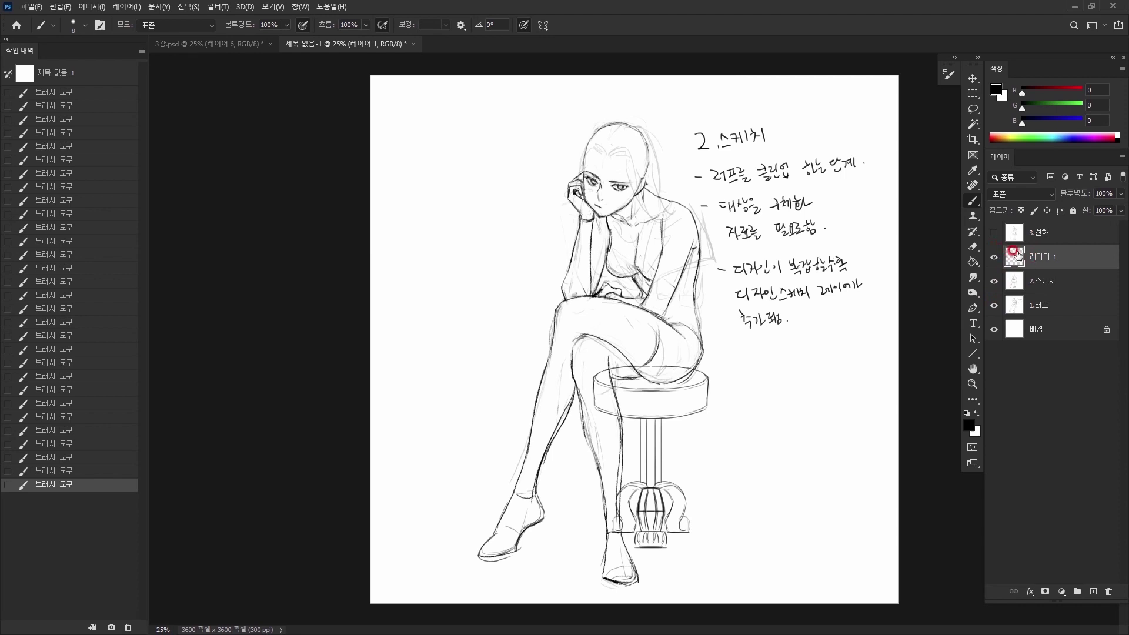
Step: Merge the notes layer down into 2.스케치, and show and select the 3.선화 layer, toggling it to compare with the sketch
key(ctrl+e)
click(993, 233)
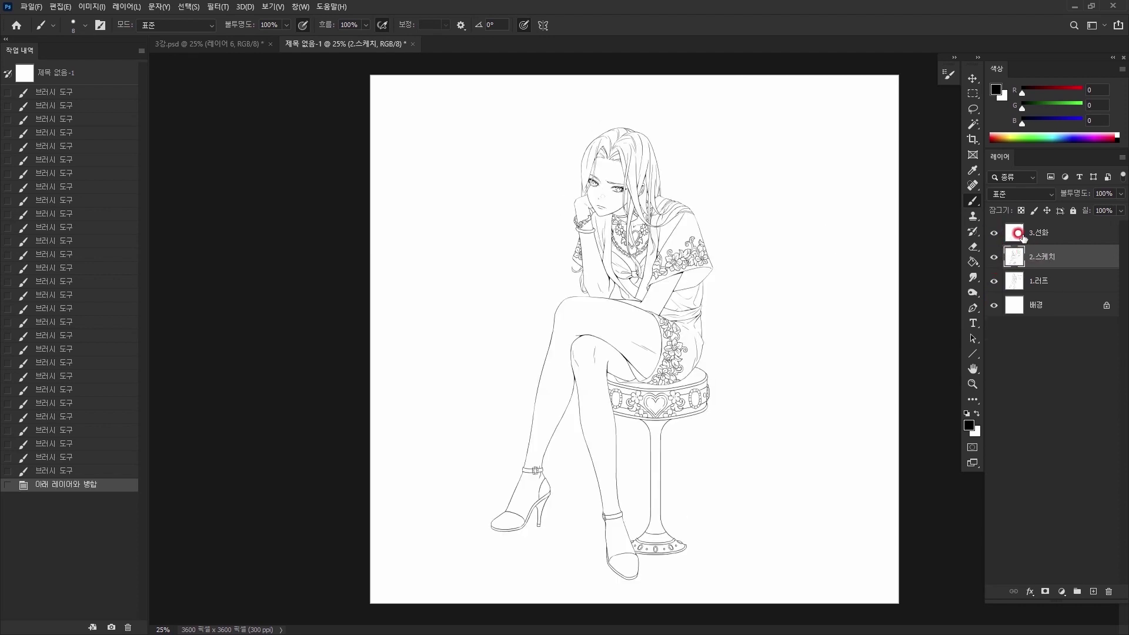
click(1030, 234)
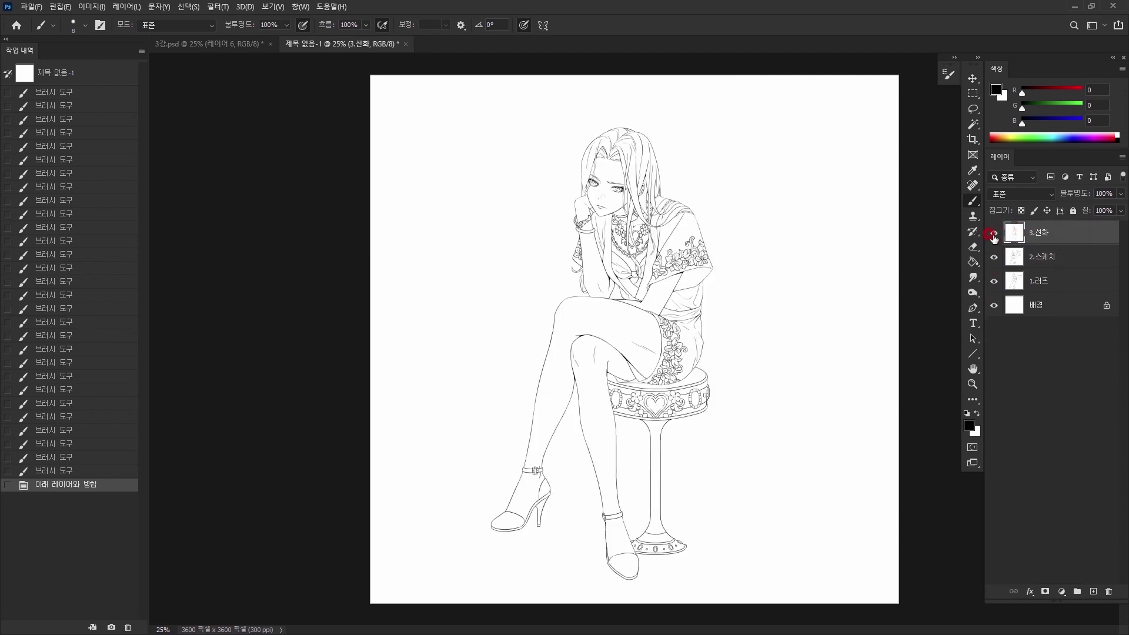
click(993, 234)
click(993, 234)
click(994, 234)
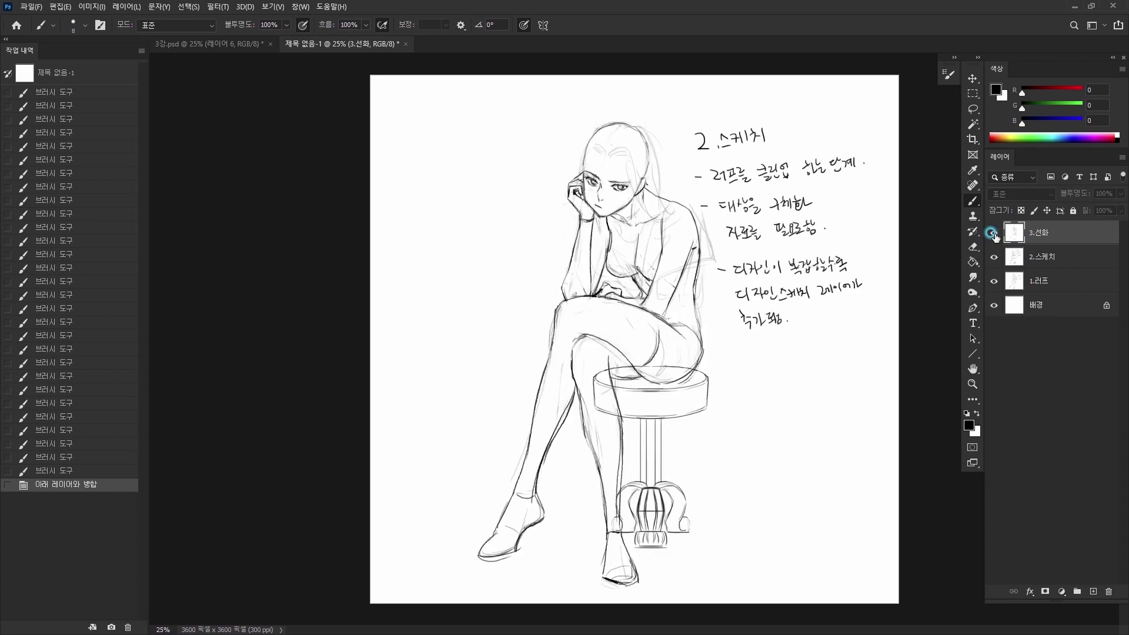
click(993, 234)
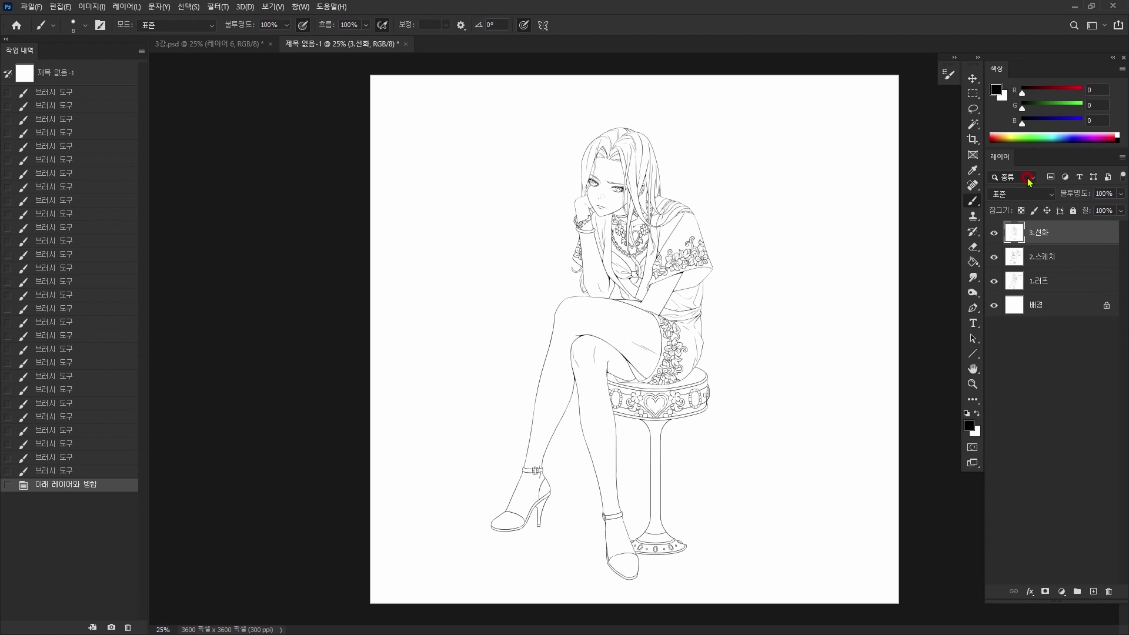
Step: Examine the line art up close around the face, necklace, arms and knees
click(925, 280)
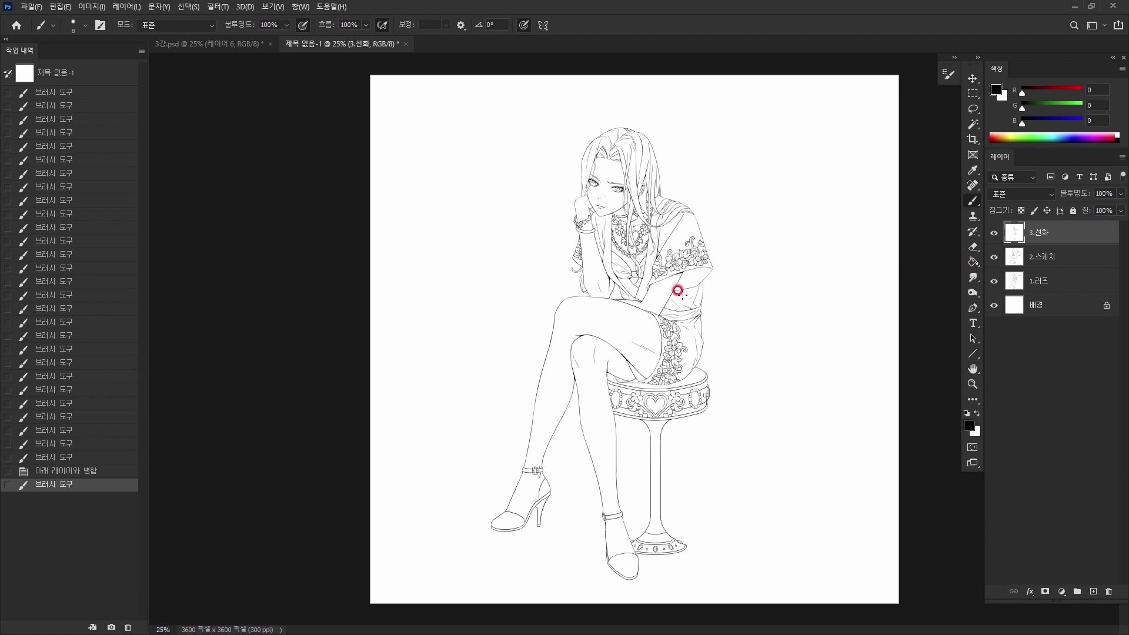
ctrl+click(638, 251)
drag(638, 251, 633, 386)
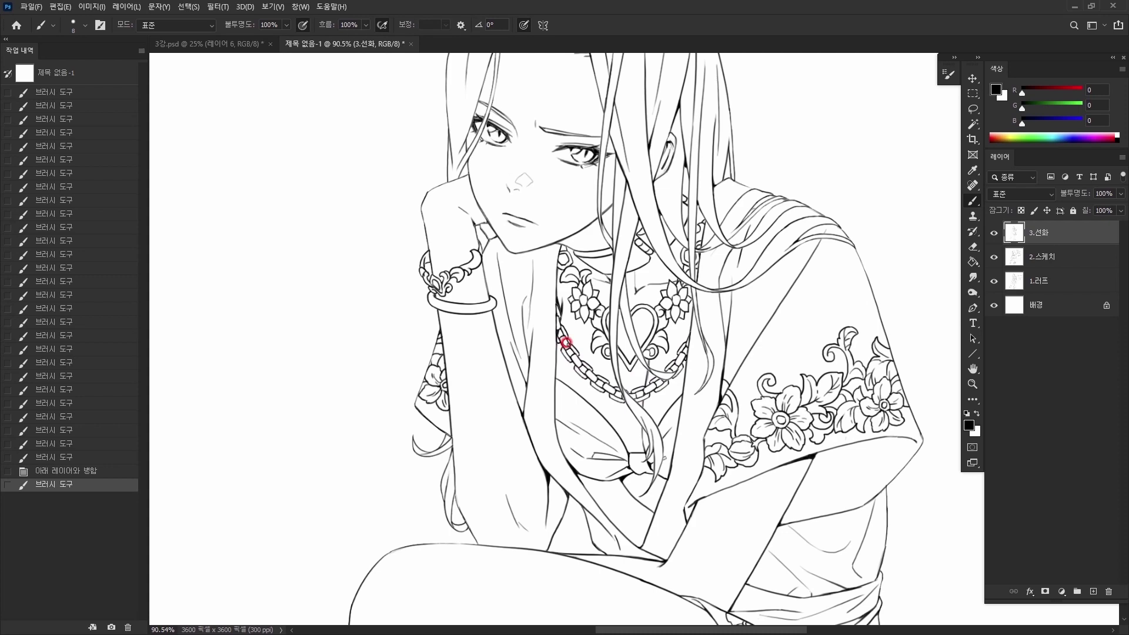
drag(615, 461, 659, 415)
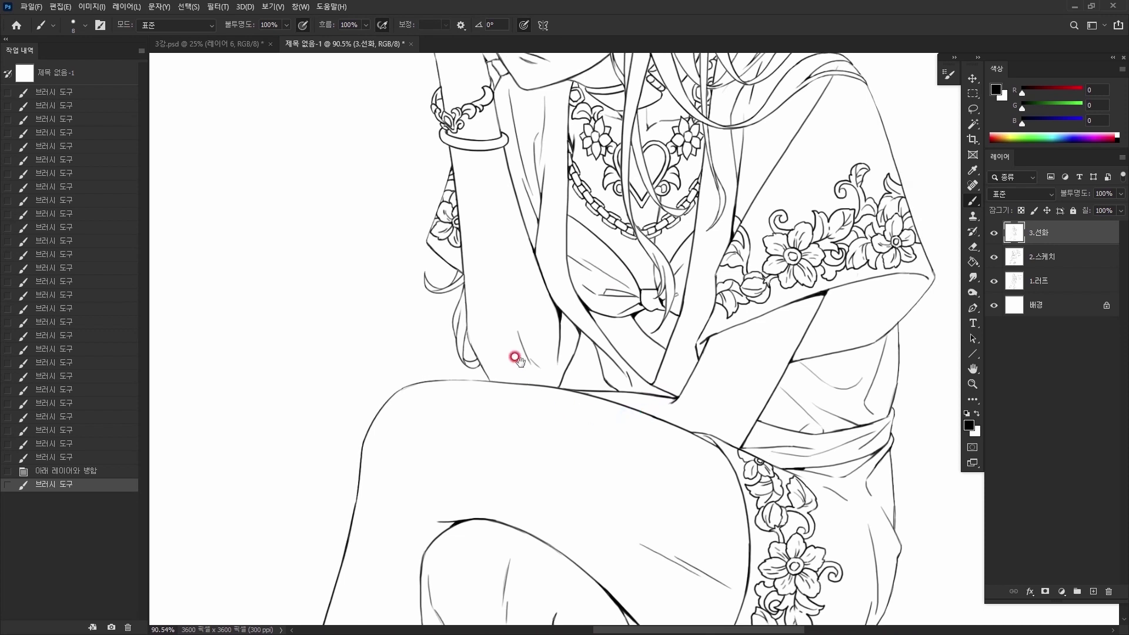
drag(516, 355, 559, 453)
drag(549, 361, 429, 499)
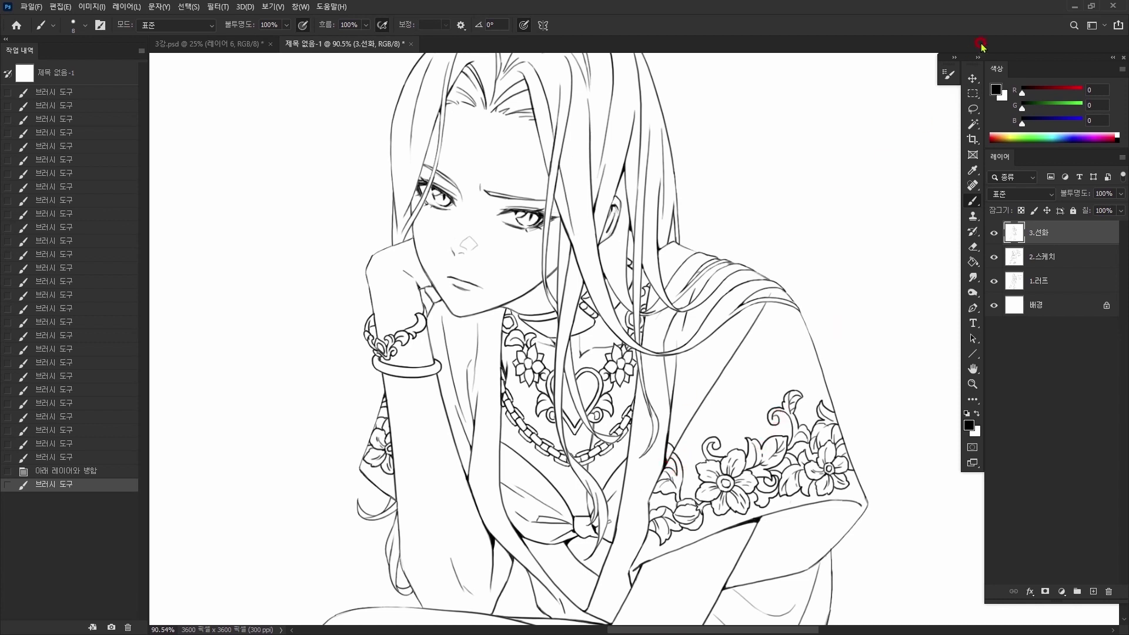
Step: Circle three thickened line junctions around the arms and sleeve in red, and undo the marks
click(1069, 88)
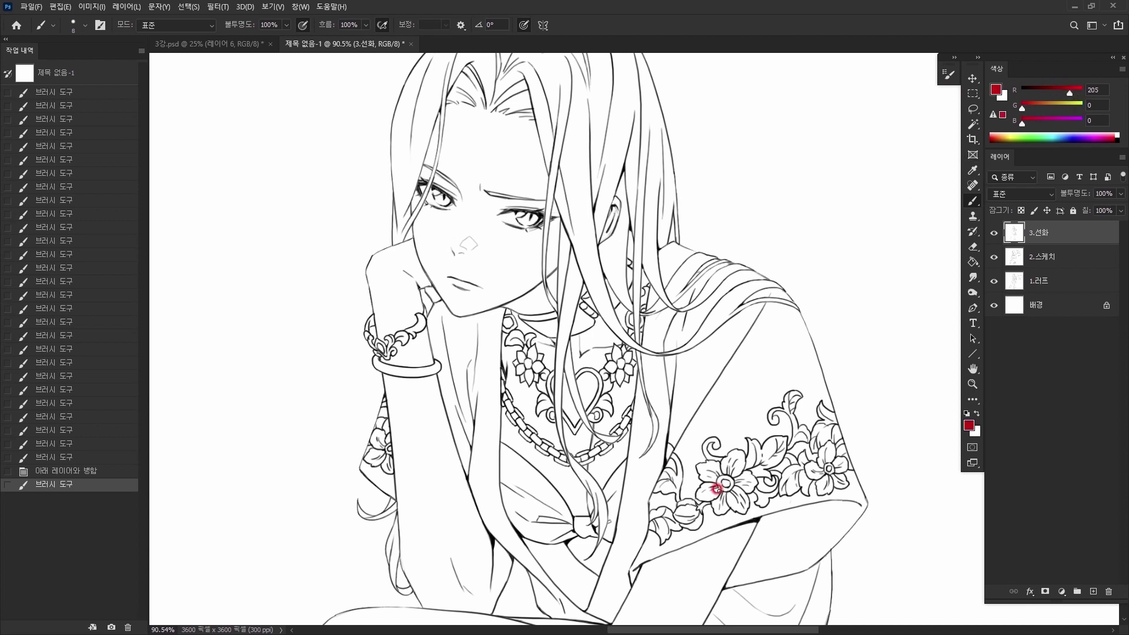
drag(677, 469, 676, 463)
mouse_move(764, 510)
mouse_down()
mouse_move(756, 535)
mouse_move(767, 517)
mouse_up()
mouse_move(498, 534)
mouse_down()
mouse_move(488, 538)
mouse_move(497, 549)
mouse_move(498, 525)
mouse_up()
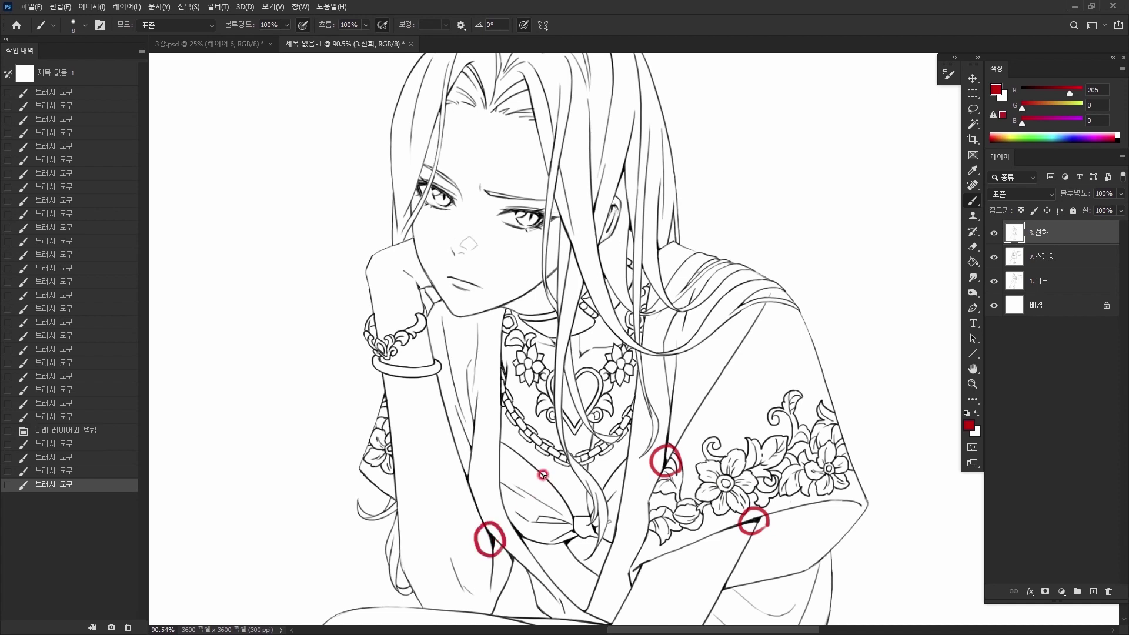
key(ctrl+z)
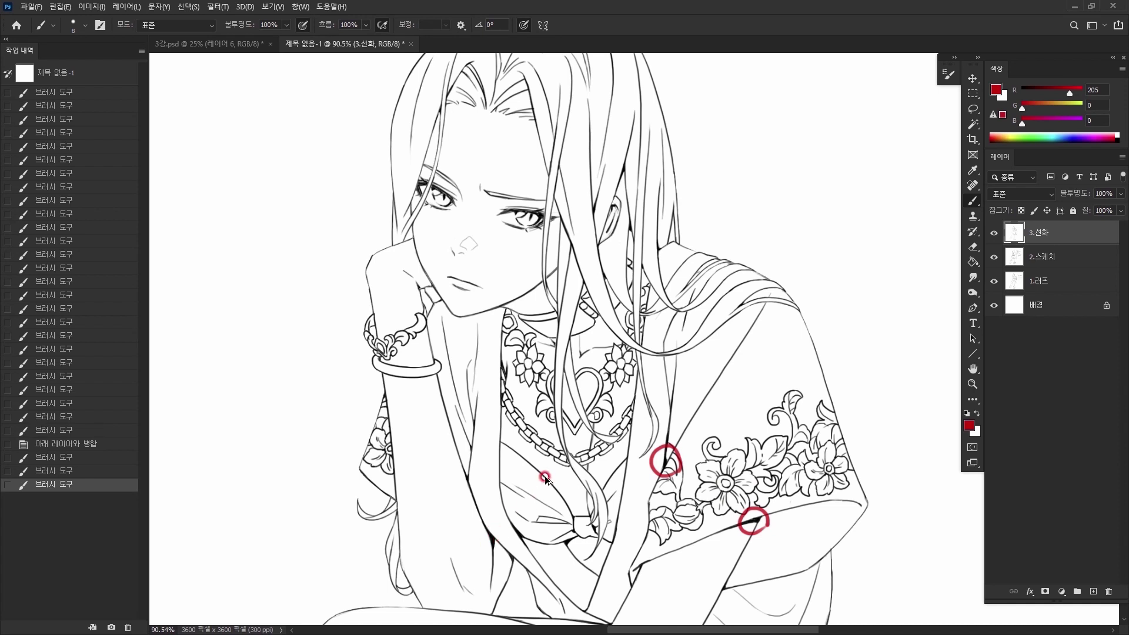
key(ctrl+z)
key(ctrl+z)
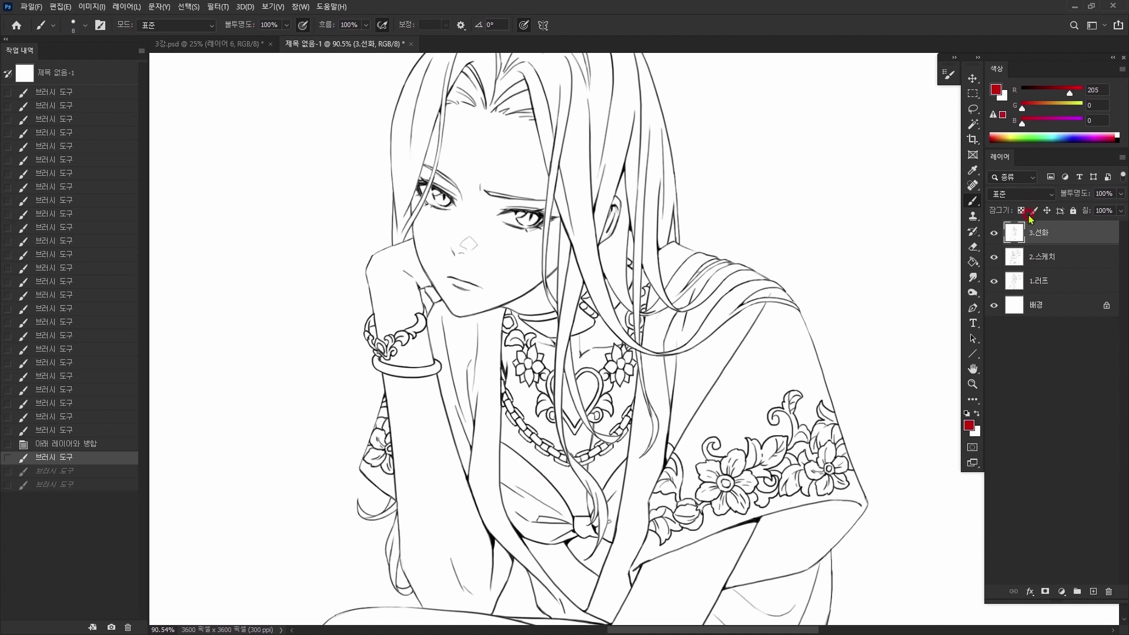
Step: Handwrite the heading "3. 선화" in default black with a smaller brush, beside the figure's head
drag(798, 262, 706, 308)
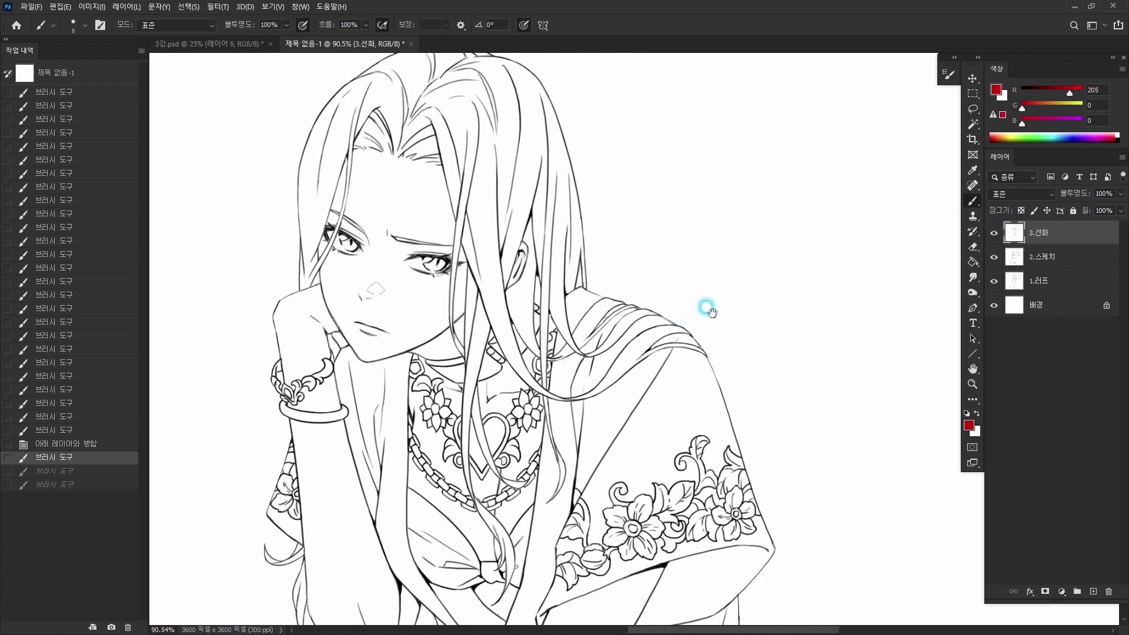
key(ctrl+minus)
key(ctrl+minus)
key(ctrl+minus)
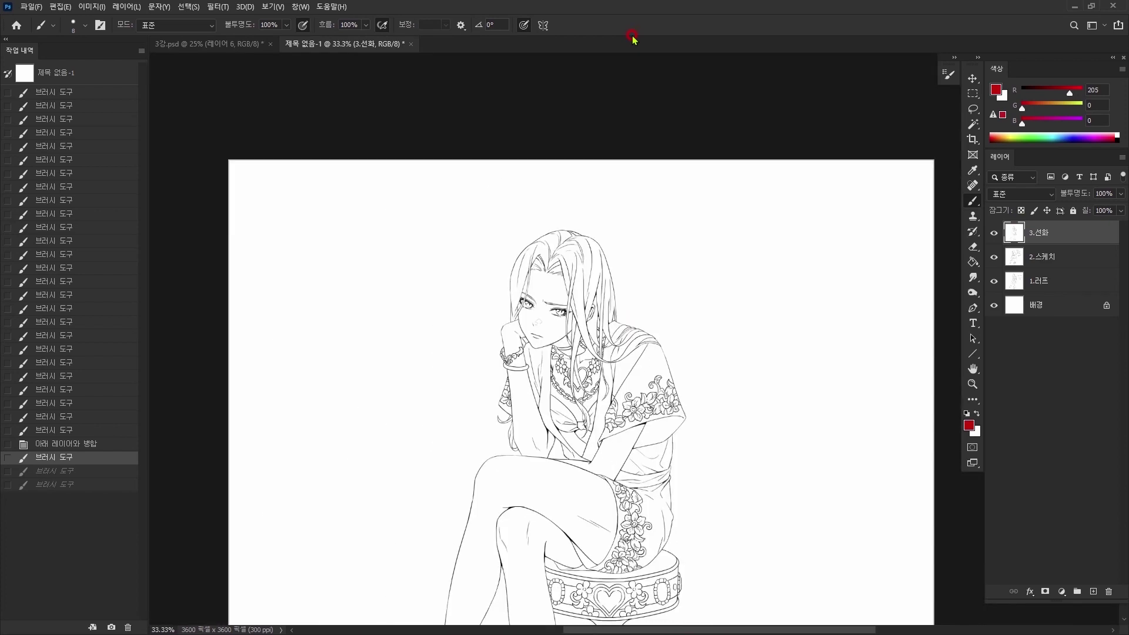
key(ctrl+minus)
key(d)
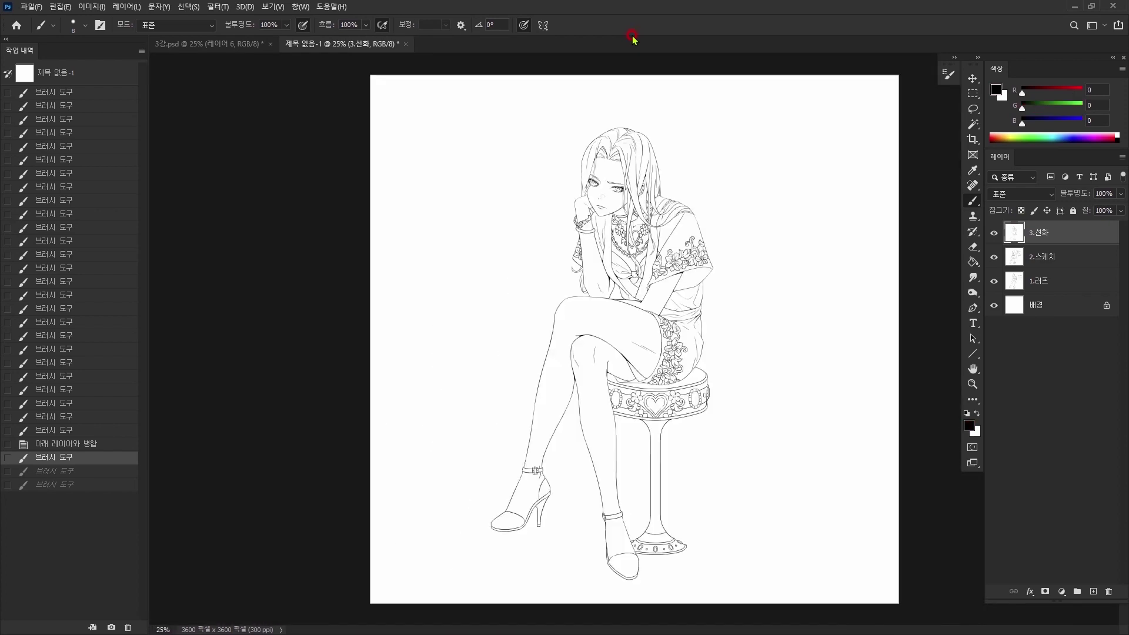
key(bracketleft)
mouse_move(688, 112)
mouse_down()
mouse_move(698, 125)
mouse_move(716, 120)
mouse_up()
click(710, 124)
drag(718, 115, 726, 118)
drag(720, 118, 734, 107)
drag(730, 111, 746, 113)
Step: Handwrite the first note line "- 그릴려는 대상의 구체적인" under the "3. 선화" heading
drag(694, 154, 700, 154)
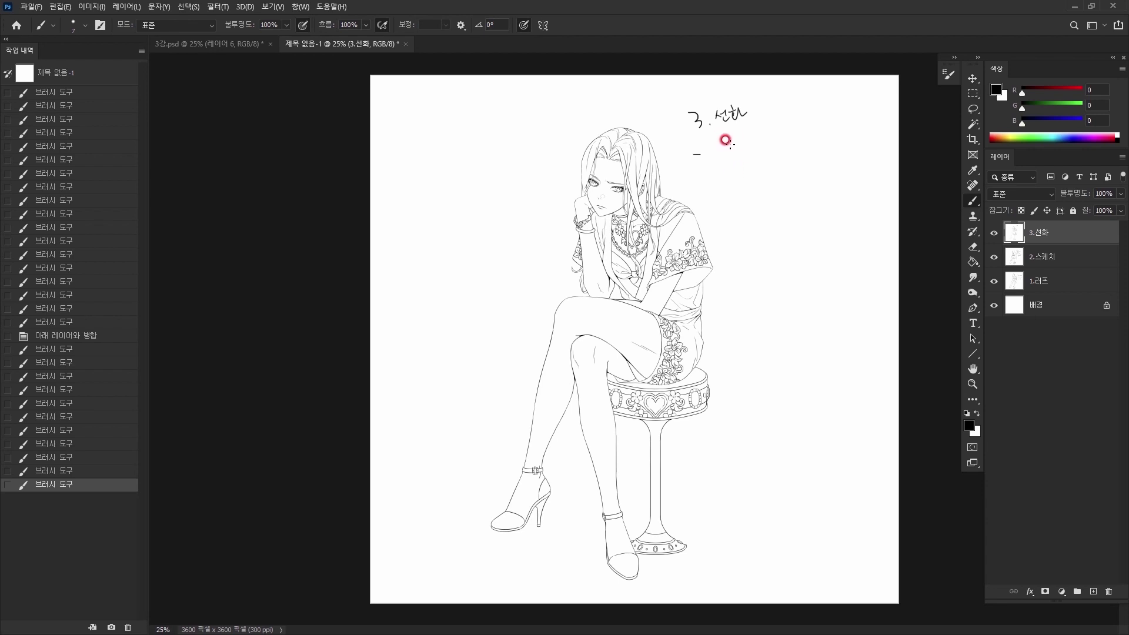
mouse_move(709, 148)
mouse_down()
mouse_move(717, 159)
mouse_move(780, 150)
mouse_up()
drag(777, 151, 791, 149)
drag(785, 151, 818, 146)
drag(811, 147, 838, 145)
drag(842, 133, 849, 149)
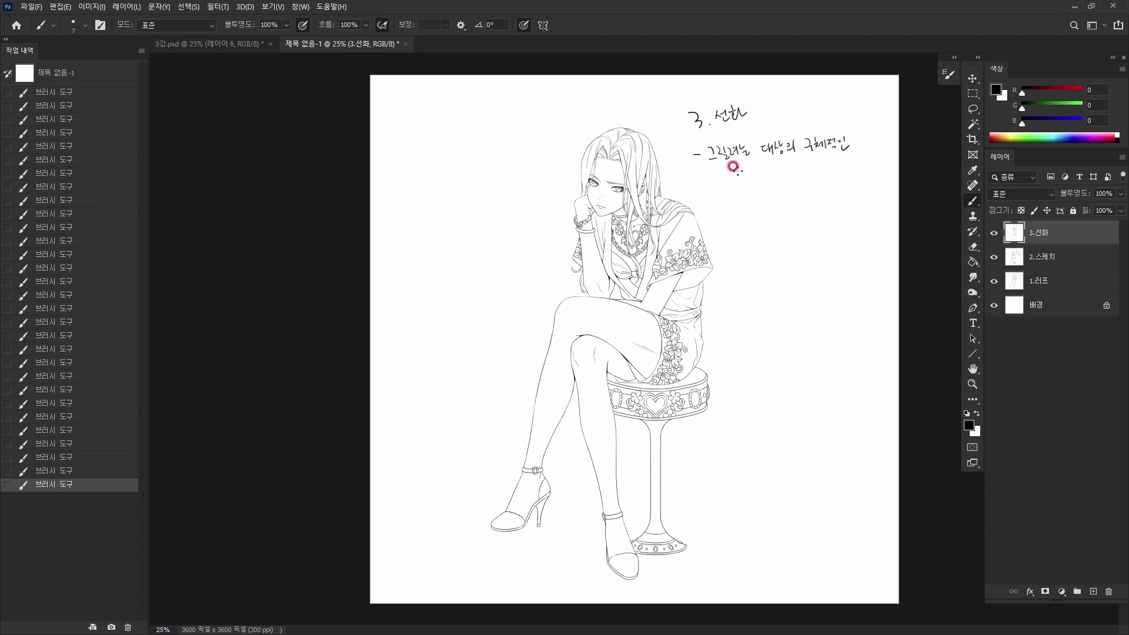
Step: Finish the first note with a second handwritten line, "정보와 형태를 세밀하게 그려낸다.", redoing its last syllables
drag(702, 171, 736, 177)
drag(742, 170, 743, 182)
drag(755, 168, 757, 171)
drag(752, 175, 756, 180)
mouse_move(763, 170)
mouse_down()
mouse_move(764, 180)
mouse_move(810, 158)
mouse_move(833, 169)
mouse_move(842, 160)
mouse_move(839, 174)
mouse_move(858, 154)
mouse_up()
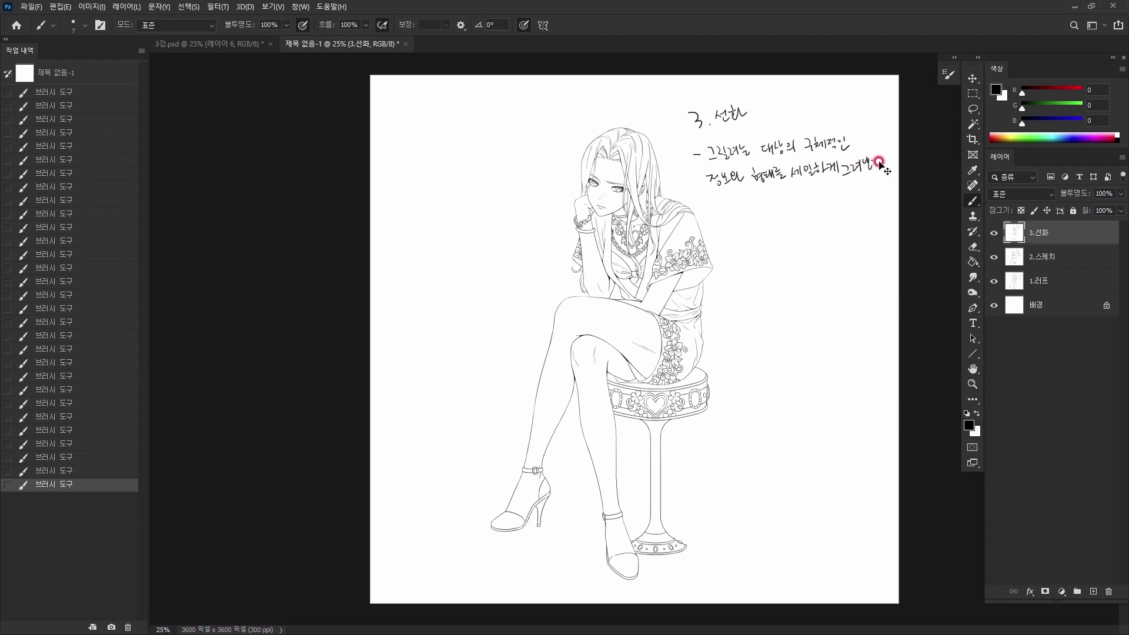
key(ctrl+z)
mouse_move(868, 160)
mouse_down()
mouse_move(857, 158)
mouse_move(885, 157)
mouse_up()
Step: Handwrite the second note "- 선화가 얇을수록 디테일한 정보 표현이 가능하다." below the first, checking the sleeve's floral detail up close
drag(721, 210, 729, 209)
drag(683, 259, 740, 265)
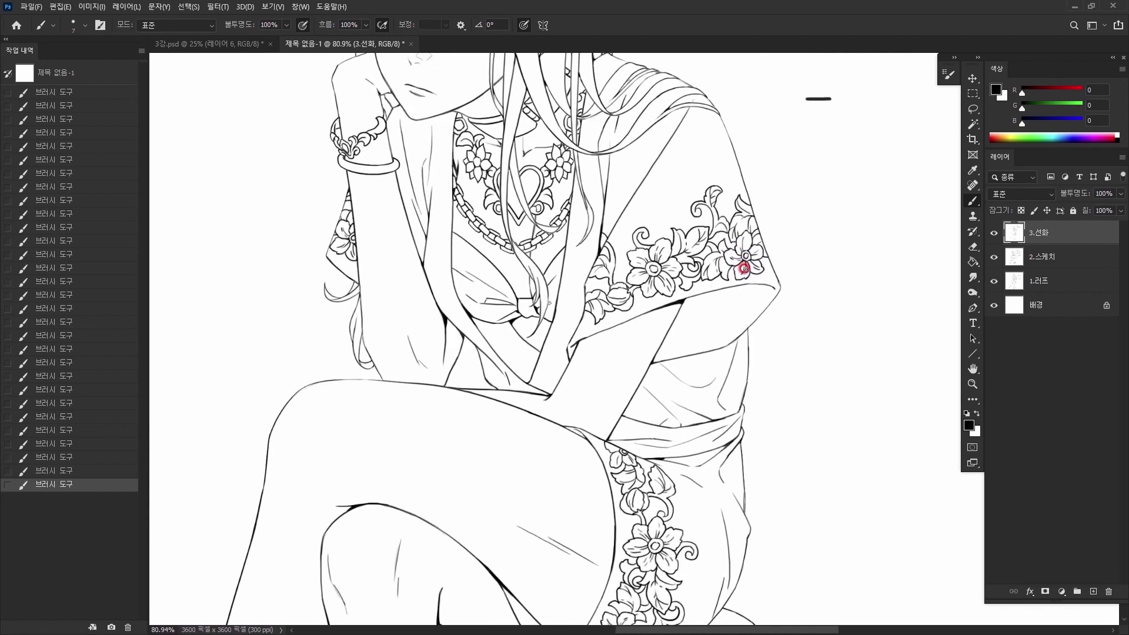
key(ctrl)
drag(686, 257, 745, 260)
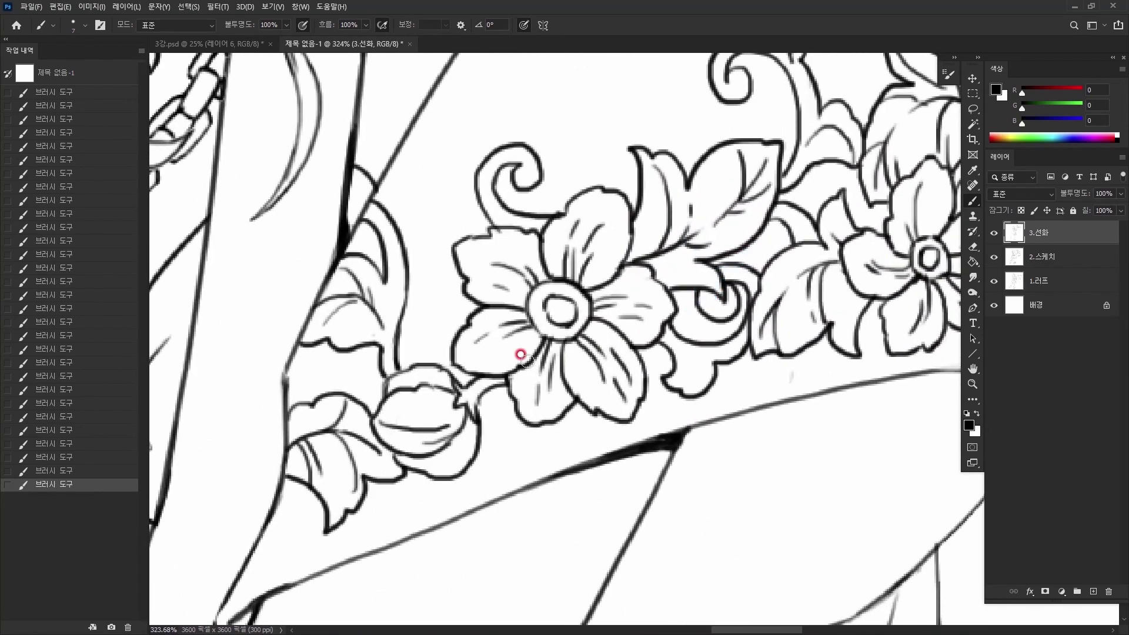
drag(844, 252, 649, 290)
scroll(656, 266, down, 4)
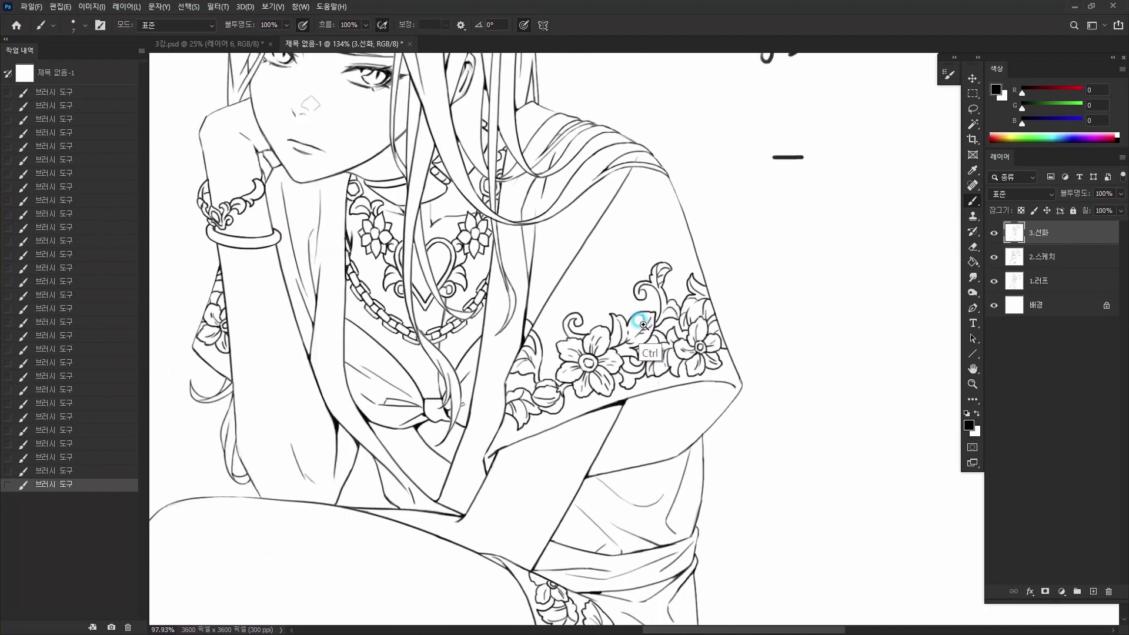
drag(578, 321, 540, 315)
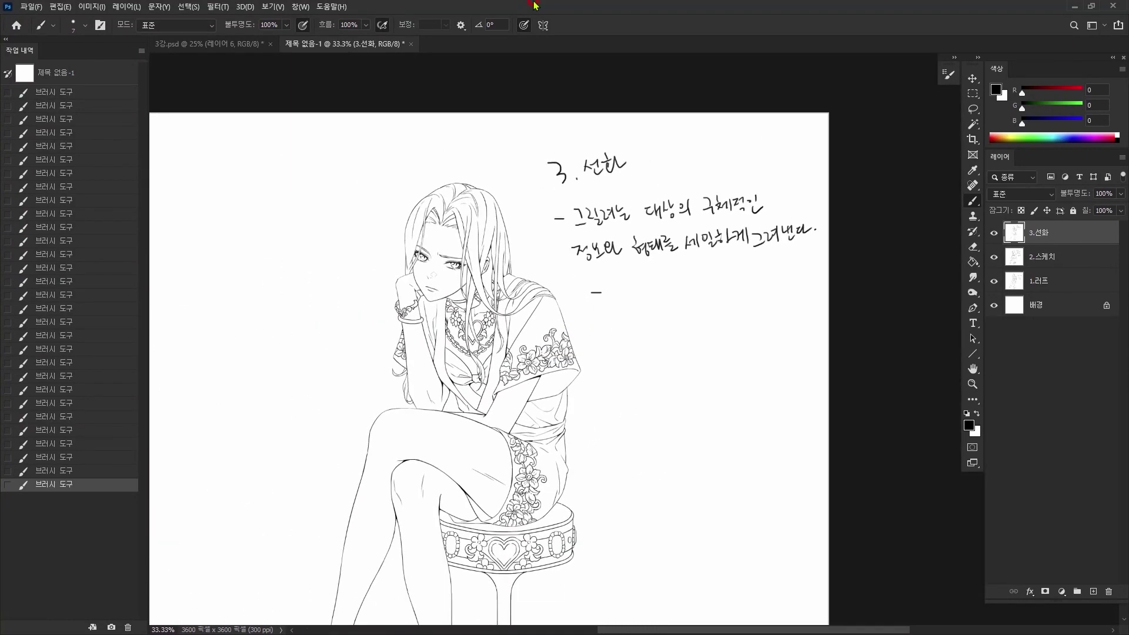
key(ctrl+minus)
mouse_move(737, 201)
mouse_down()
mouse_move(787, 210)
mouse_move(791, 195)
mouse_move(788, 208)
mouse_move(834, 213)
mouse_up()
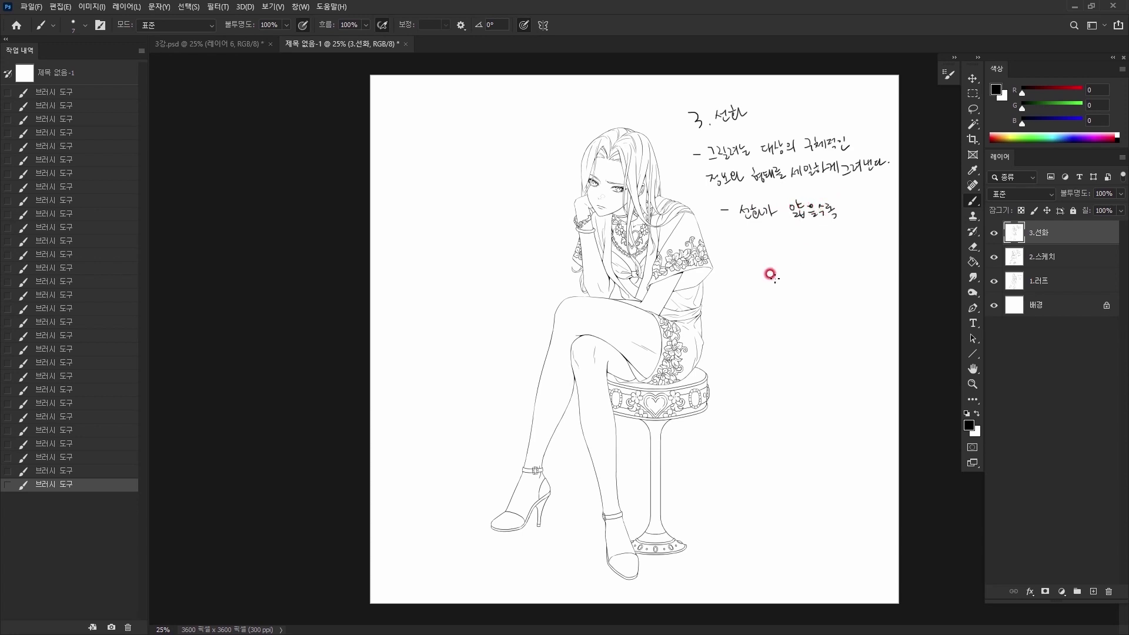
drag(744, 239, 857, 228)
mouse_move(742, 264)
mouse_down()
mouse_move(783, 258)
mouse_move(805, 271)
mouse_up()
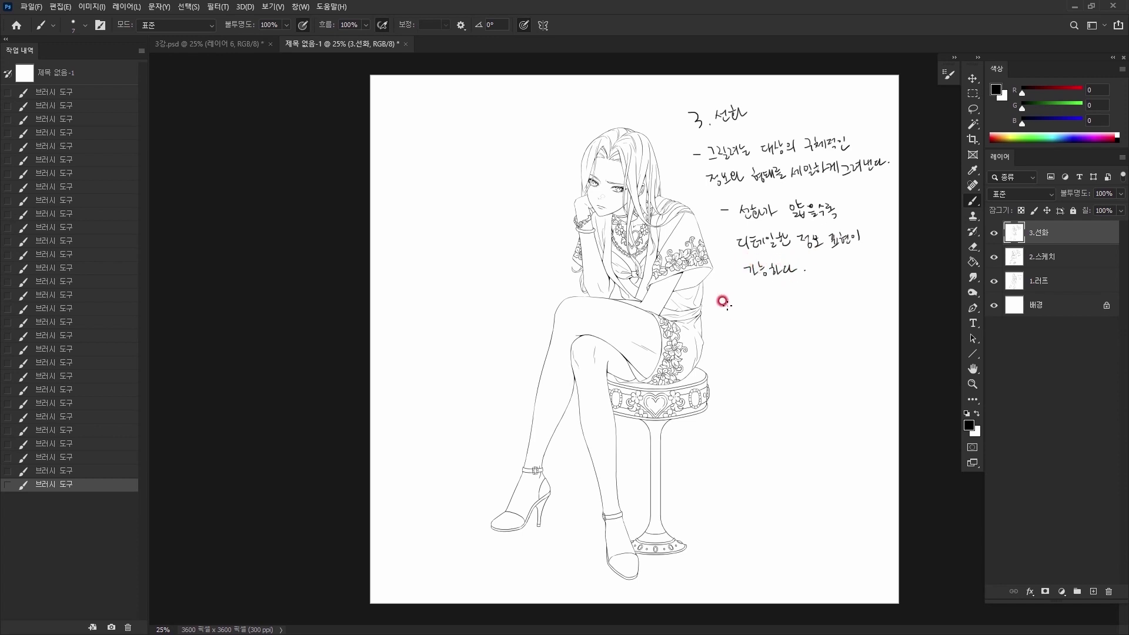
Step: Handwrite a third bullet note about 먹칠 below the others and mark it with a wavy underline
mouse_move(733, 311)
mouse_down()
mouse_move(756, 309)
mouse_move(744, 302)
mouse_move(756, 300)
mouse_move(749, 313)
mouse_move(776, 312)
mouse_up()
drag(795, 304, 799, 307)
drag(801, 303, 814, 314)
click(824, 310)
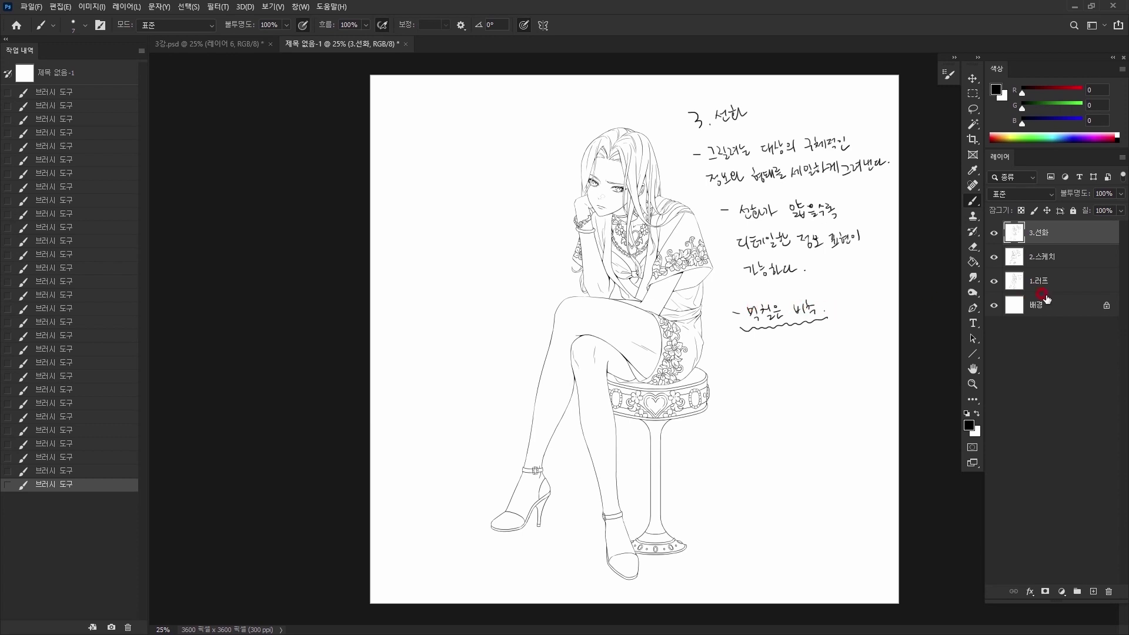
Step: Compare the 1.러프, 2.스케치 and 3.선화 layers by toggling their visibility, select 1.러프, and switch to the 3강.psd document
click(993, 233)
click(993, 256)
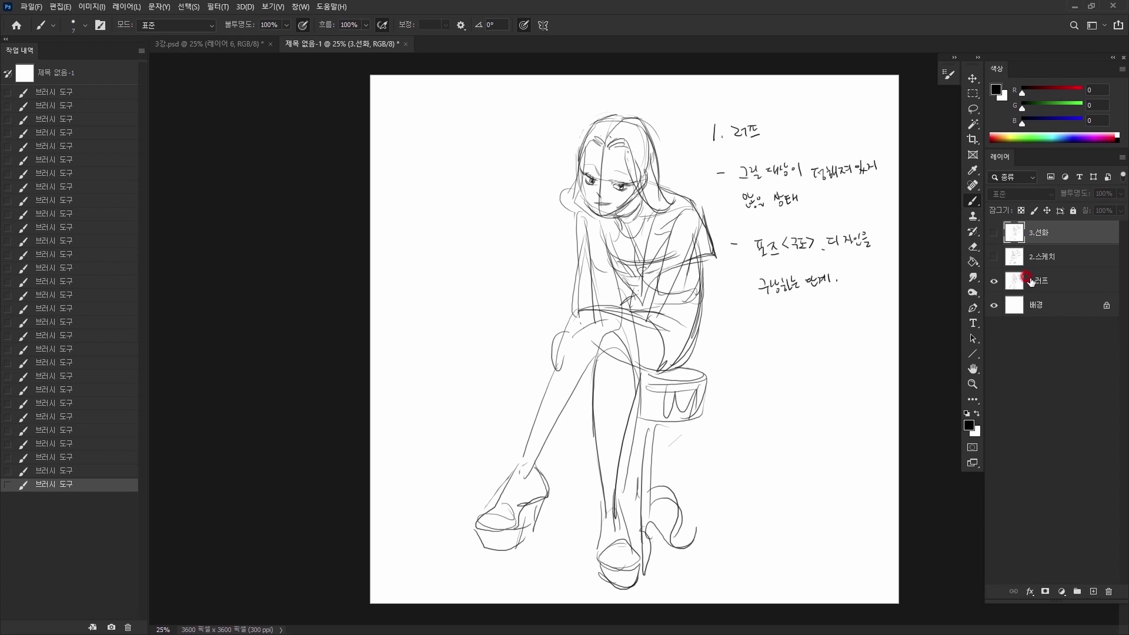
click(995, 239)
click(982, 232)
click(1001, 268)
click(993, 263)
click(995, 253)
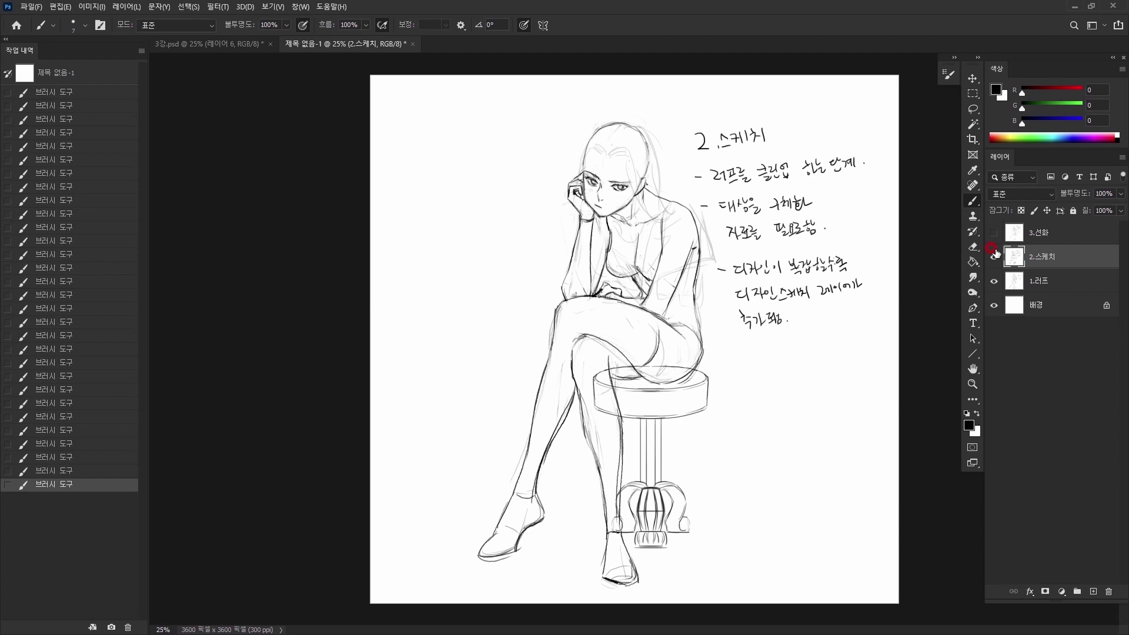
click(1046, 235)
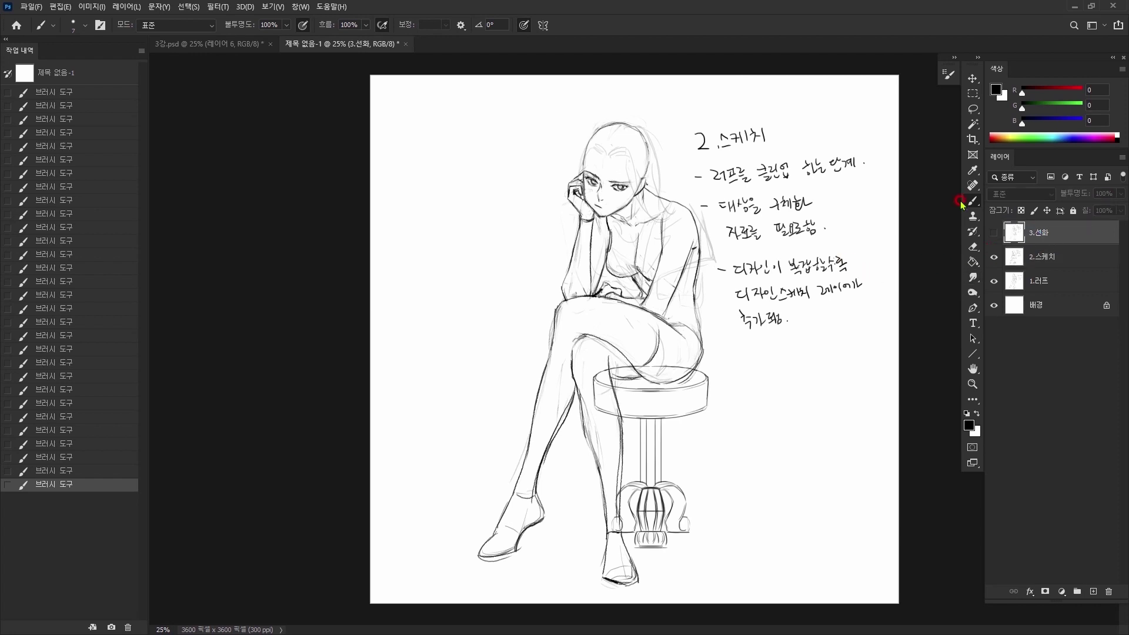
click(993, 233)
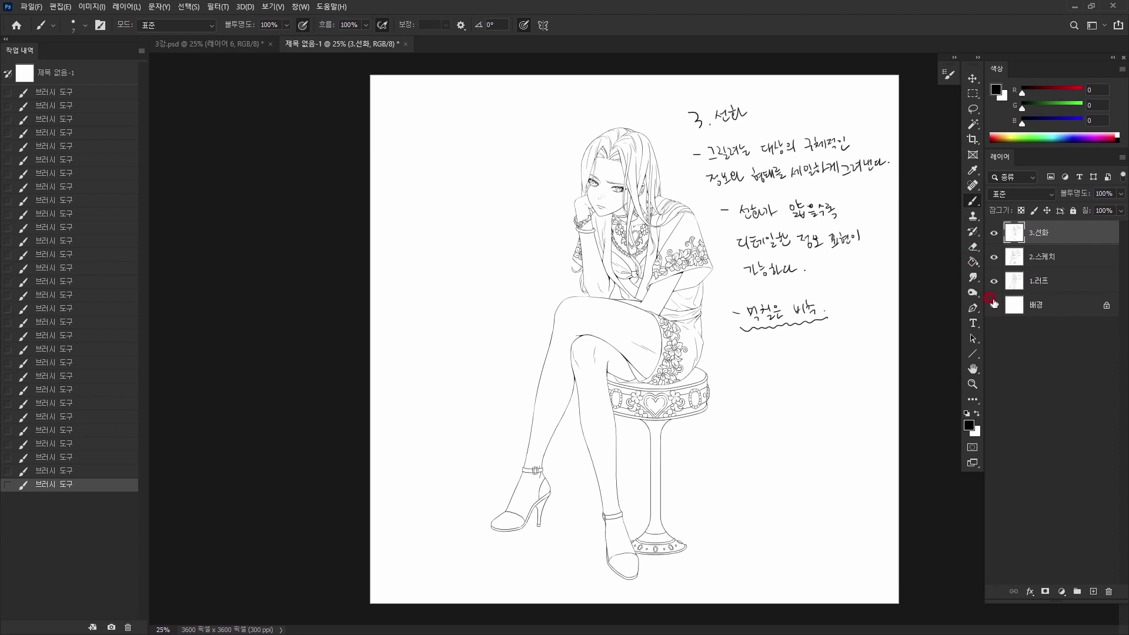
click(1046, 284)
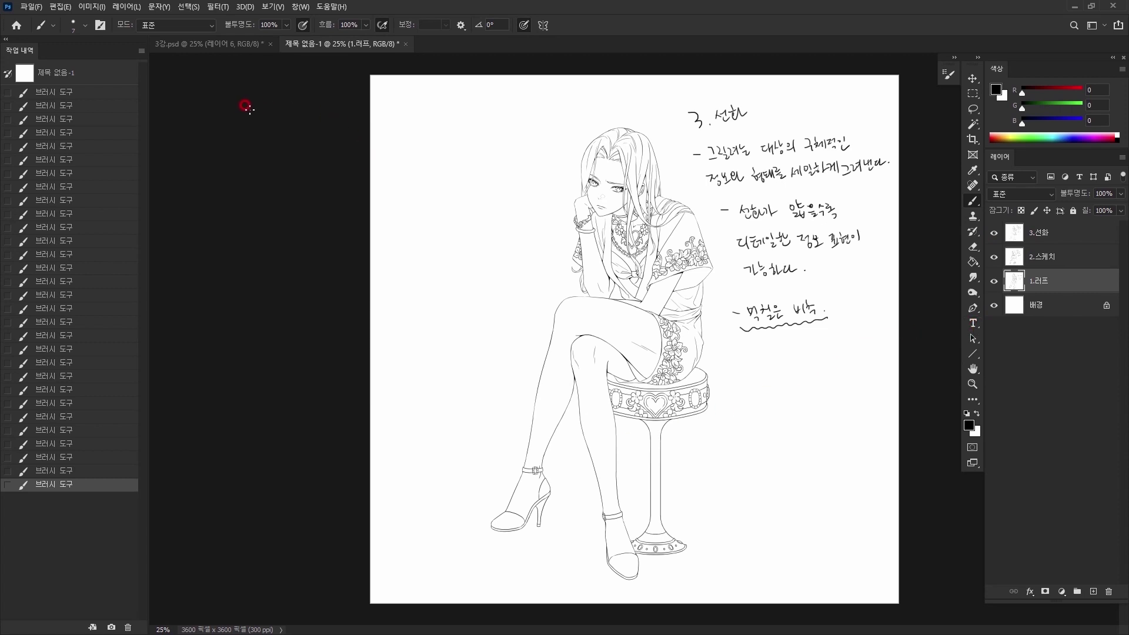
click(241, 47)
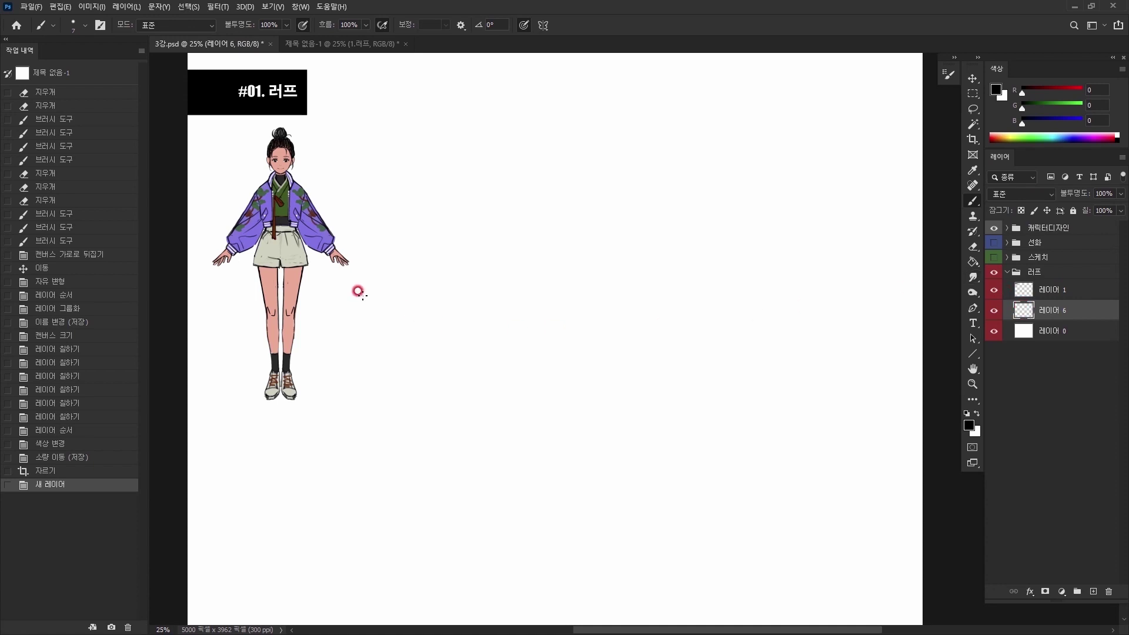
drag(227, 182, 238, 176)
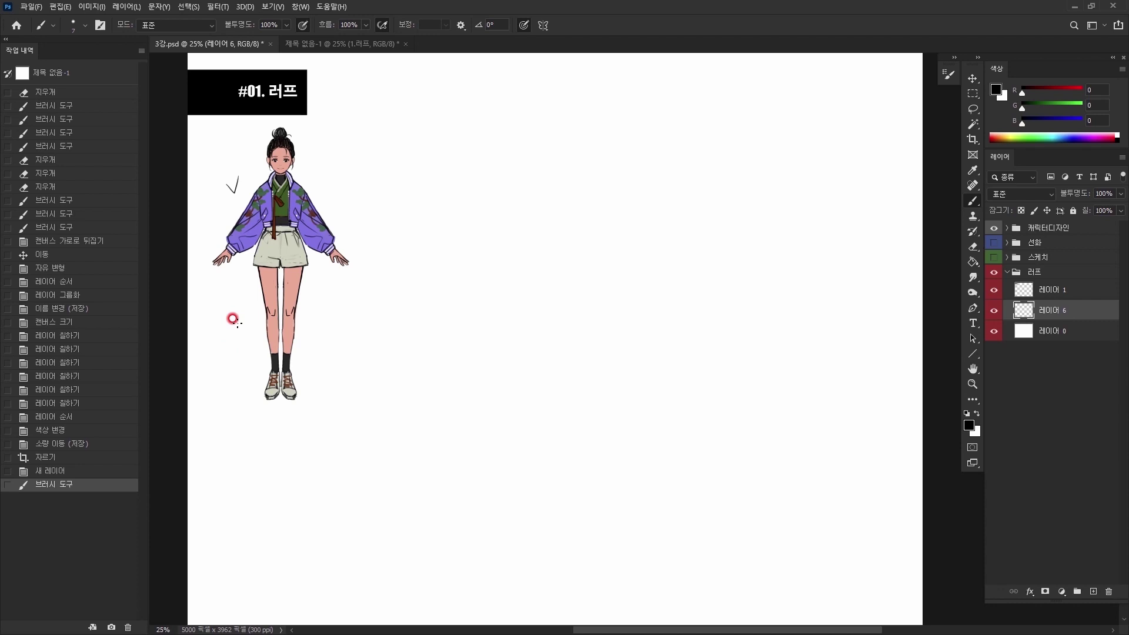
drag(254, 174, 296, 189)
drag(309, 192, 326, 209)
scroll(322, 206, down, 3)
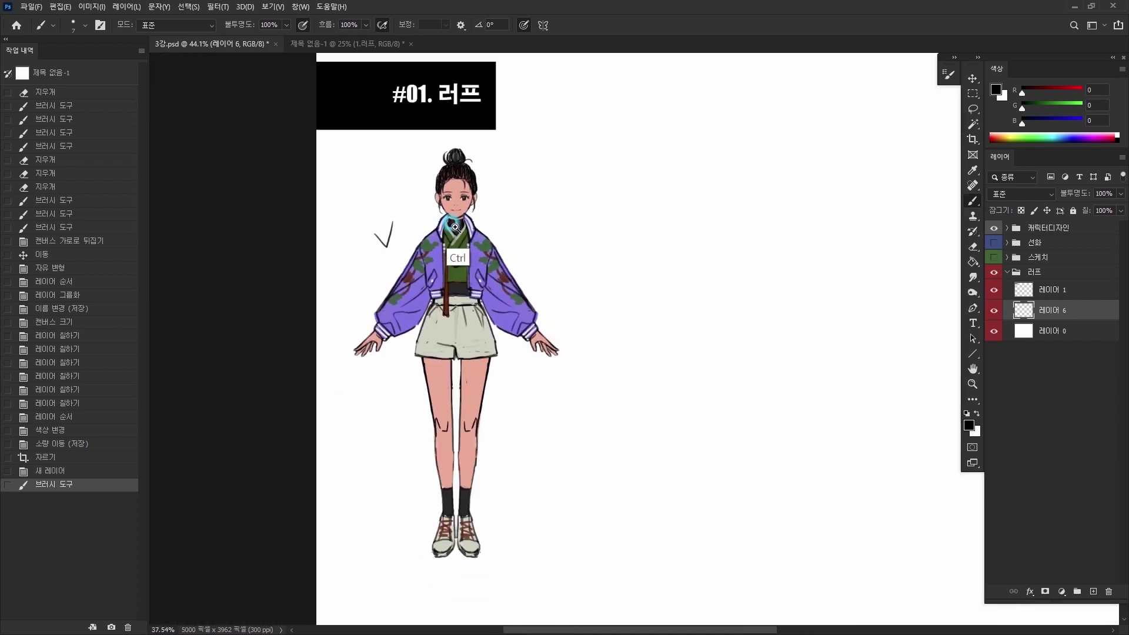
key(ctrl+z)
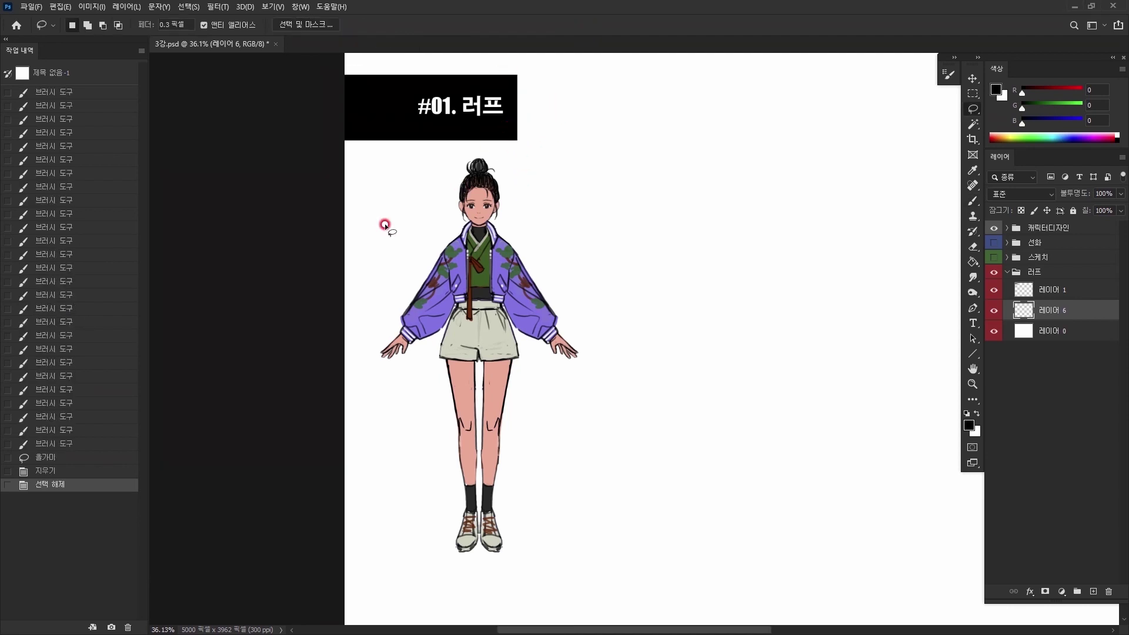
Step: Handwrite a short two-line note with the Brush in the empty space beside the character's head and shoulder
key(b)
drag(369, 222, 376, 234)
mouse_move(371, 235)
mouse_down()
mouse_move(381, 241)
mouse_move(388, 227)
mouse_up()
drag(386, 215, 388, 219)
drag(391, 224, 399, 214)
drag(400, 210, 407, 211)
drag(410, 200, 415, 208)
mouse_move(413, 204)
mouse_down()
mouse_move(418, 225)
mouse_move(388, 259)
mouse_move(397, 261)
mouse_up()
drag(399, 252, 405, 259)
drag(402, 258, 405, 262)
drag(398, 250, 405, 252)
drag(405, 245, 416, 251)
click(422, 245)
Step: Check which marks 레이어 6 holds by hiding and showing it, with the whole page in view
mouse_move(605, 275)
mouse_down()
mouse_move(548, 292)
mouse_move(481, 294)
mouse_move(509, 282)
mouse_up()
drag(590, 323, 497, 279)
key(ctrl+minus)
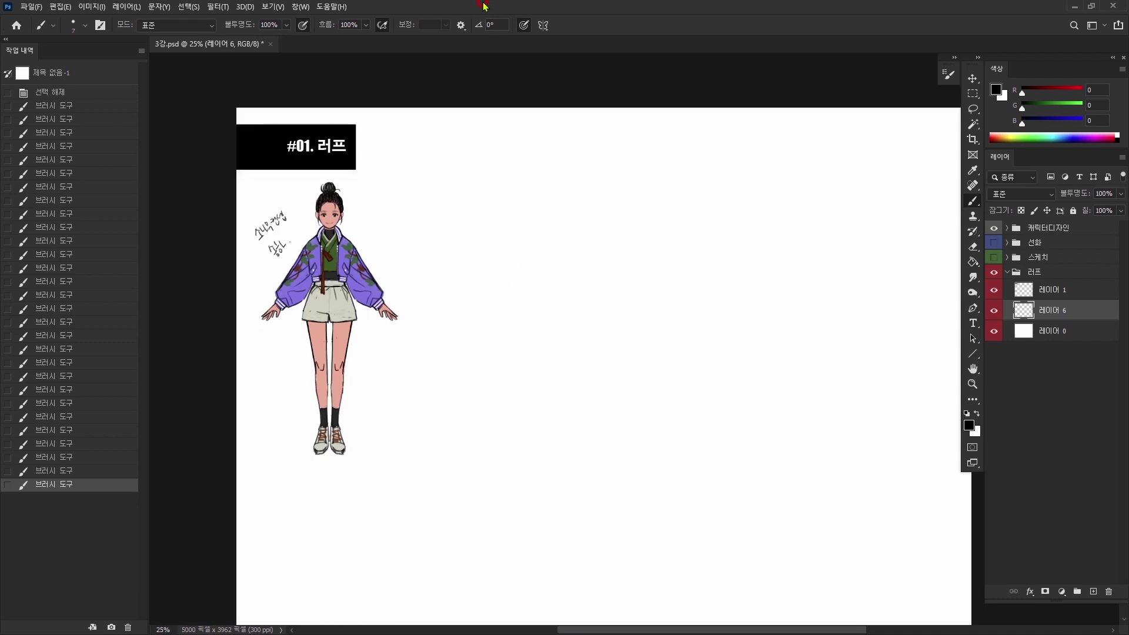
drag(625, 333, 576, 306)
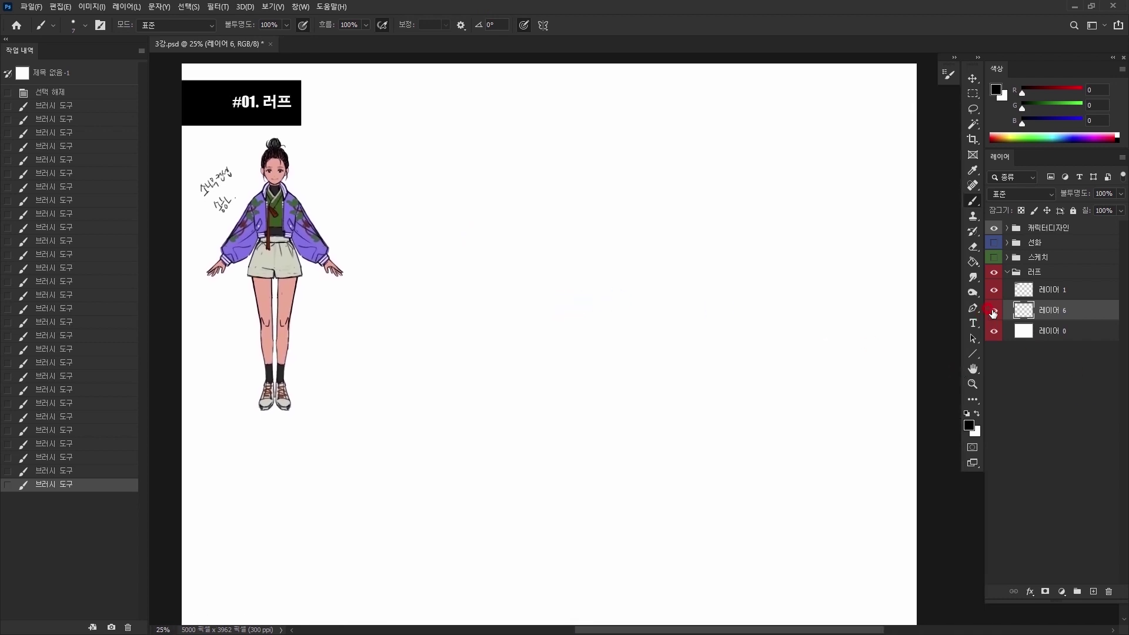
click(993, 311)
click(994, 311)
key(ctrl+minus)
key(ctrl+plus)
mouse_move(579, 187)
mouse_down()
mouse_move(463, 218)
mouse_move(476, 204)
mouse_move(494, 209)
mouse_move(488, 202)
mouse_up()
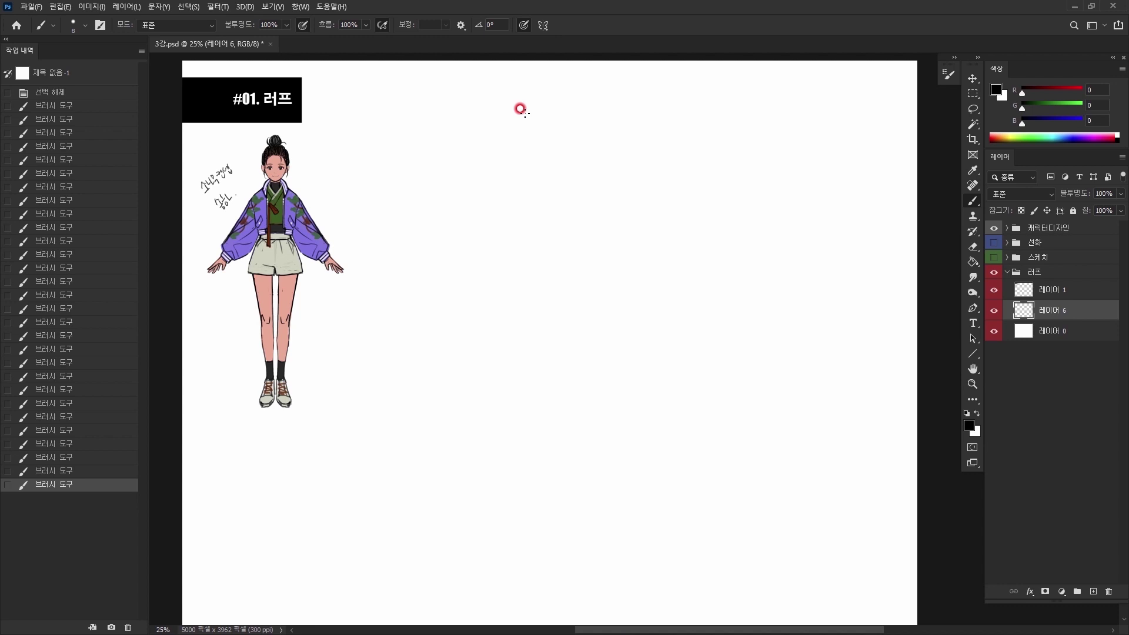
Step: Draw a tall rectangle beside the character as a sample canvas, with brackets labelled 3000 for width and 4000 for height
drag(420, 127, 501, 127)
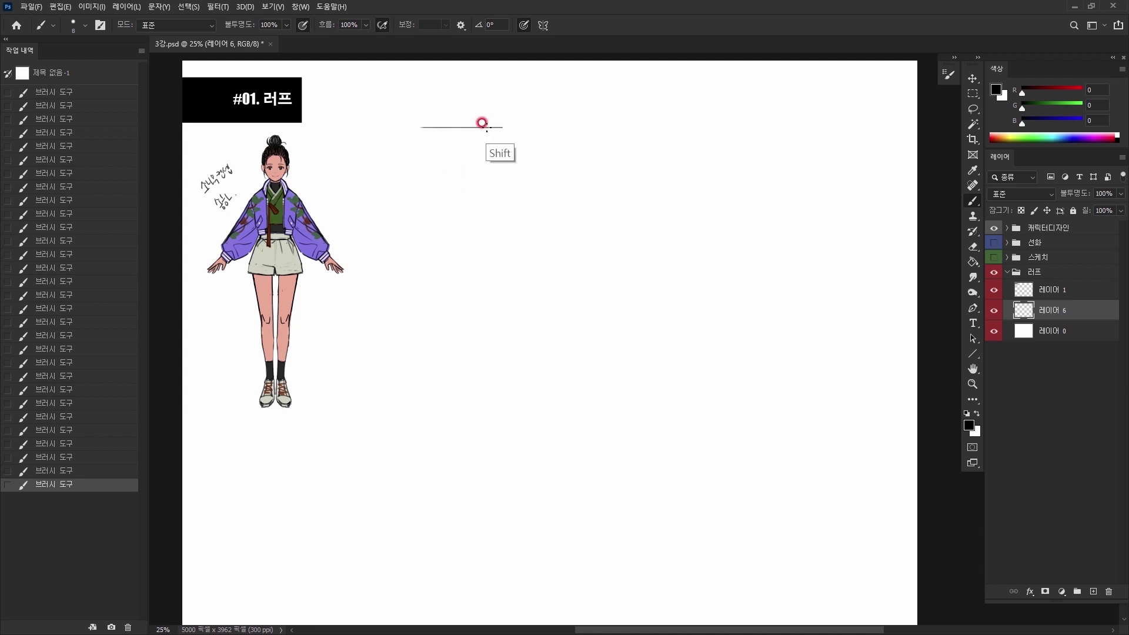
drag(419, 127, 433, 260)
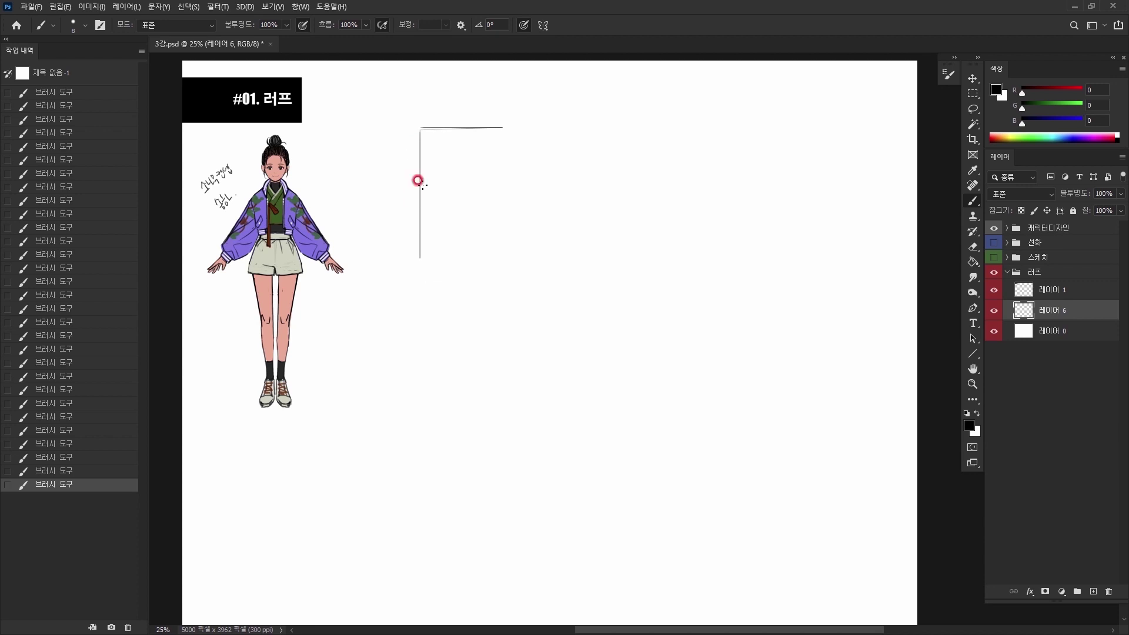
drag(421, 127, 462, 110)
mouse_move(479, 118)
mouse_down()
mouse_move(503, 126)
mouse_move(504, 253)
mouse_up()
shift+click(421, 255)
mouse_move(417, 126)
mouse_down()
mouse_move(408, 168)
mouse_move(421, 254)
mouse_up()
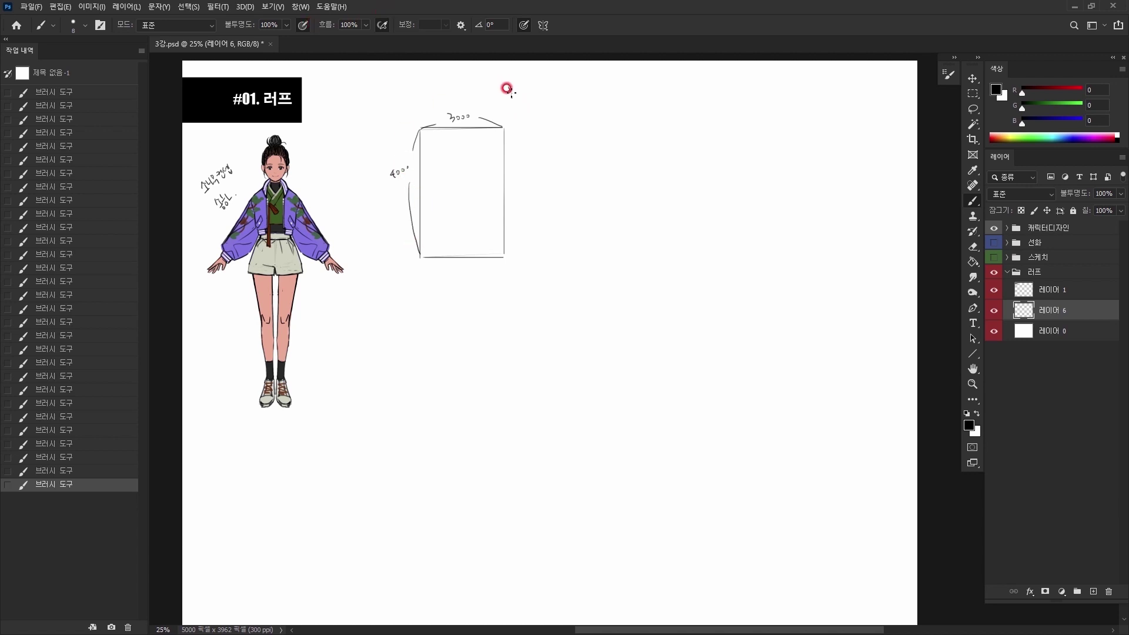
Step: Handwrite the underlined note "(인쇄 해상도 300)" beside the canvas diagram, with a second resolution note of 72 below it
mouse_move(521, 88)
mouse_down()
mouse_move(525, 77)
mouse_move(554, 77)
mouse_move(504, 110)
mouse_move(568, 84)
mouse_move(560, 105)
mouse_up()
drag(562, 100, 568, 105)
mouse_move(510, 126)
mouse_down()
mouse_move(538, 103)
mouse_move(548, 115)
mouse_up()
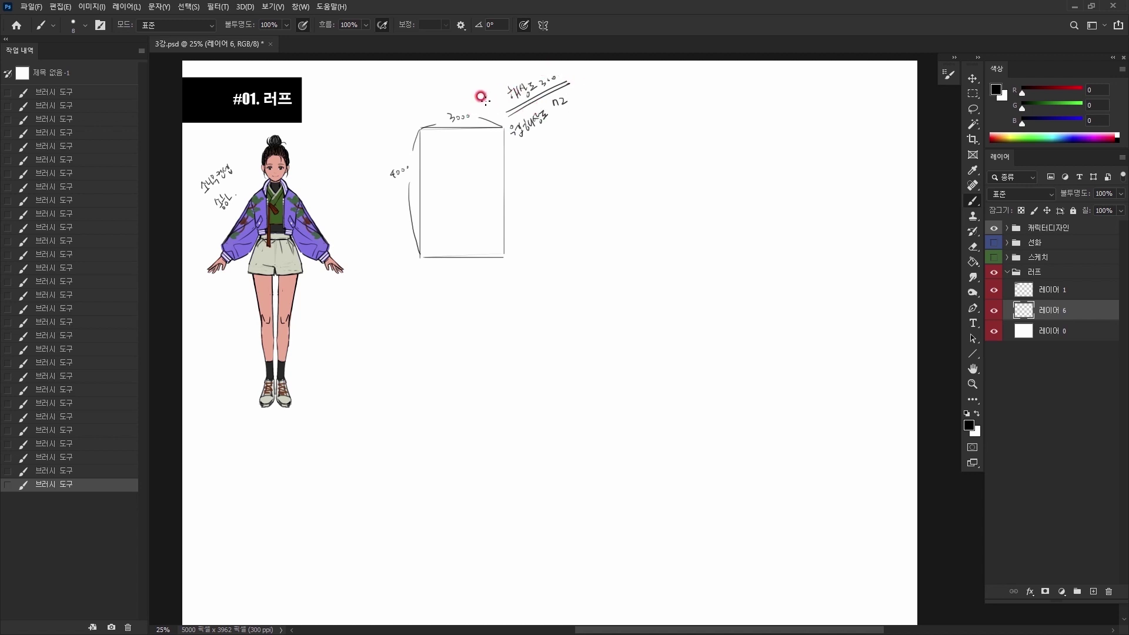
mouse_move(484, 92)
mouse_down()
mouse_move(477, 88)
mouse_move(491, 116)
mouse_up()
Step: Lasso the canvas diagram with its notes, move it closer to the character, and clear the selection
key(l)
mouse_move(569, 125)
mouse_down()
mouse_move(596, 79)
mouse_move(525, 60)
mouse_move(388, 124)
mouse_up()
drag(569, 126, 573, 130)
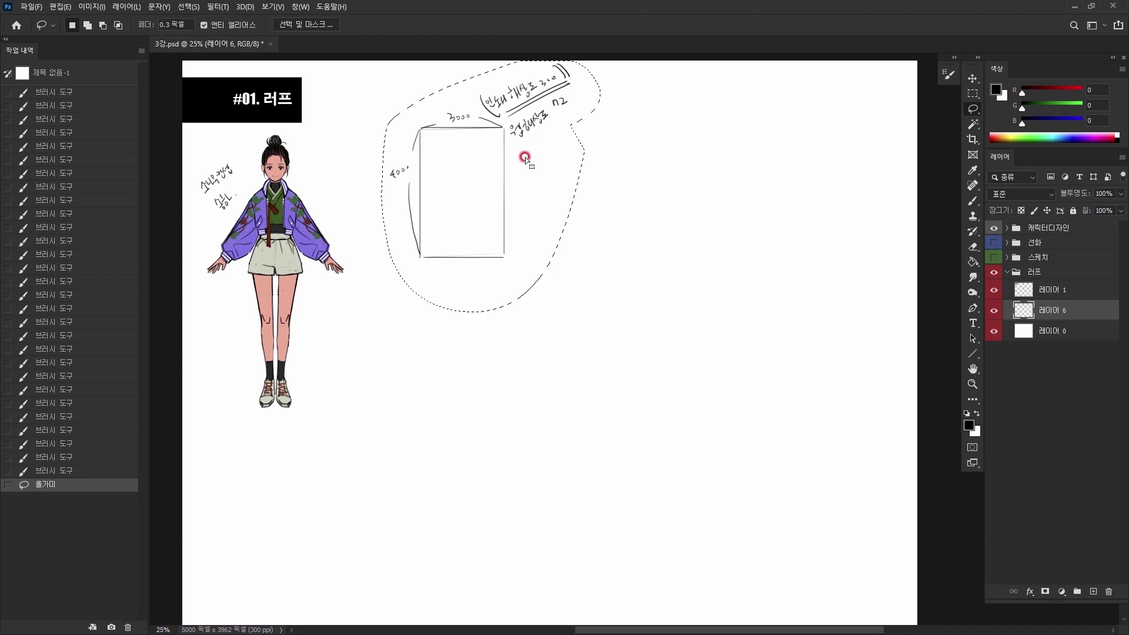
key(c)
key(Escape)
key(v)
drag(492, 198, 426, 205)
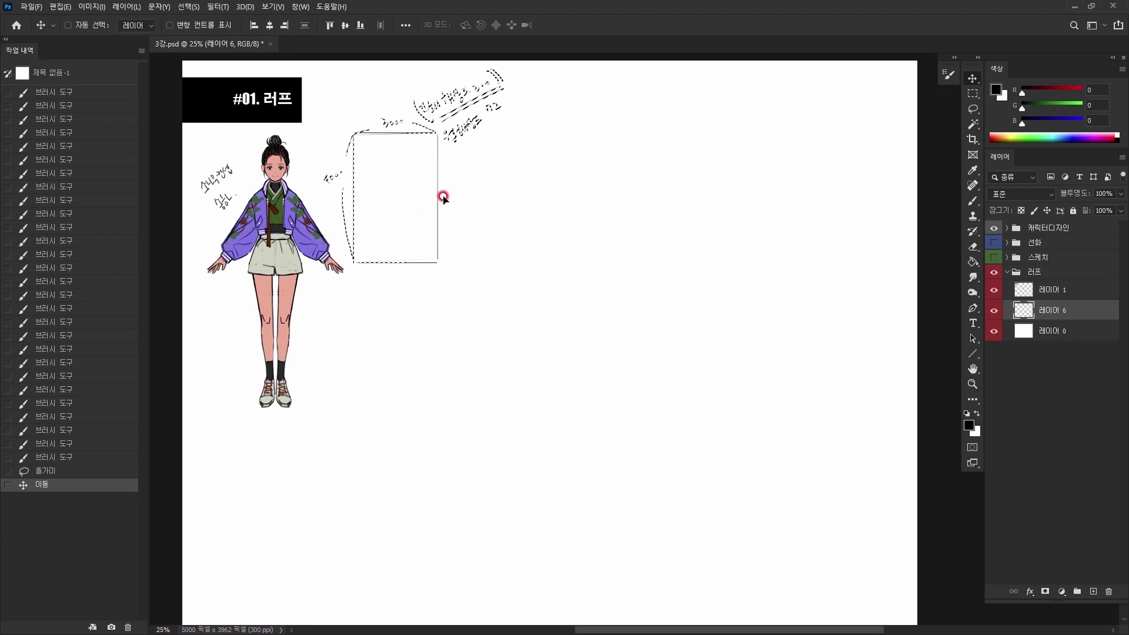
key(ctrl+d)
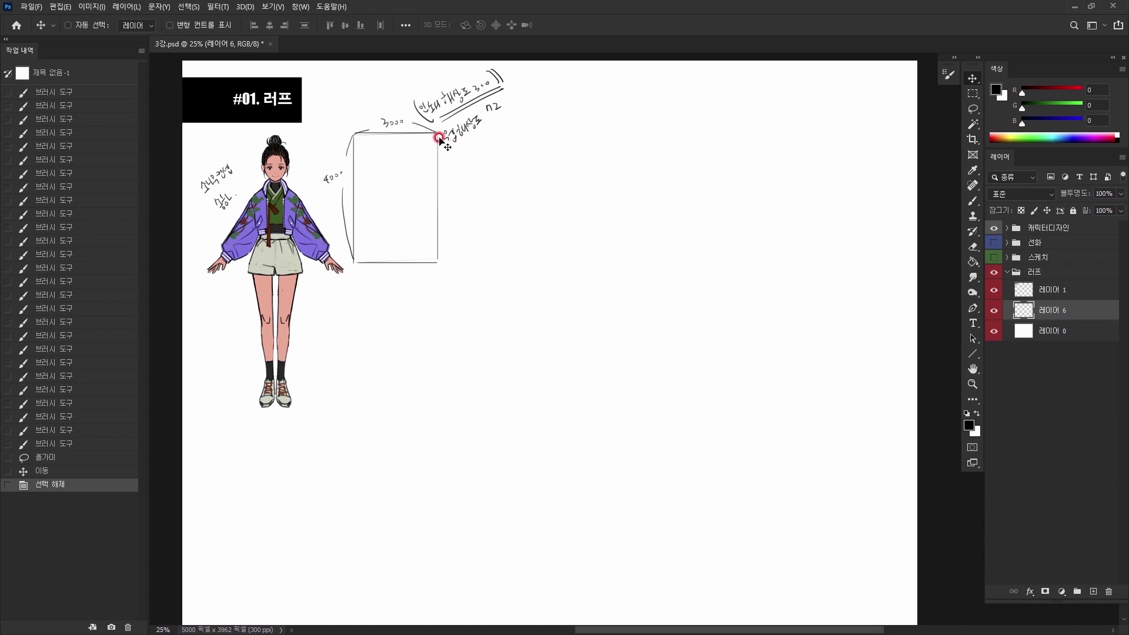
Step: Handwrite "최소" with a double underline inside the rectangle and draw a full-height stick figure over it, correcting its legs
key(b)
mouse_move(383, 187)
mouse_down()
mouse_move(382, 200)
mouse_move(403, 191)
mouse_move(378, 211)
mouse_up()
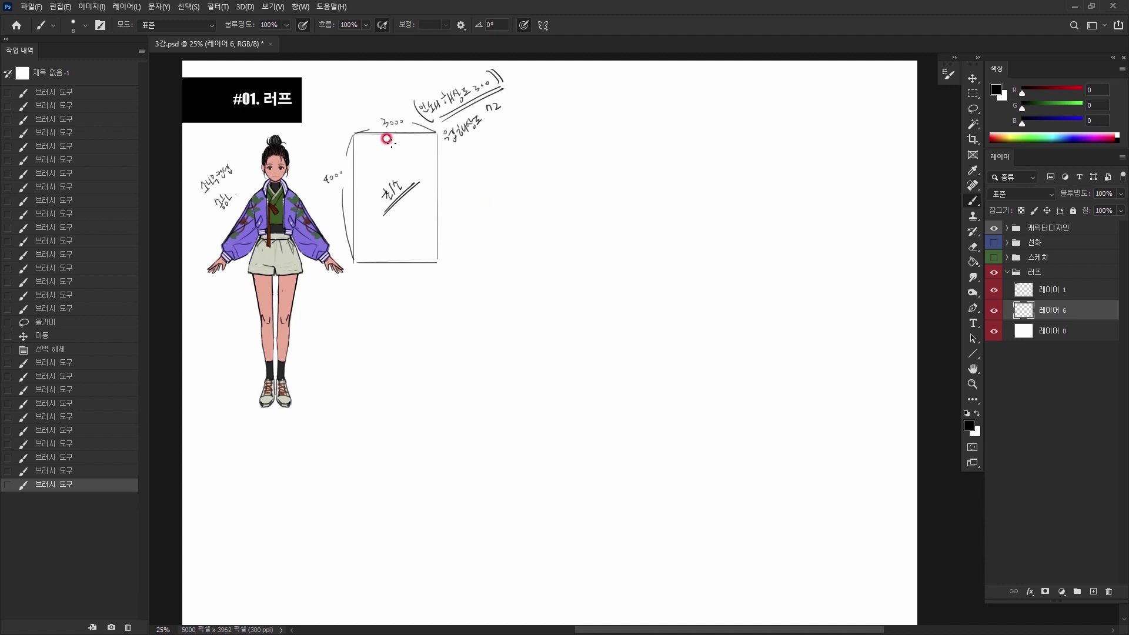
mouse_move(390, 143)
mouse_down()
mouse_move(407, 247)
mouse_move(368, 194)
mouse_move(422, 182)
mouse_up()
key(e)
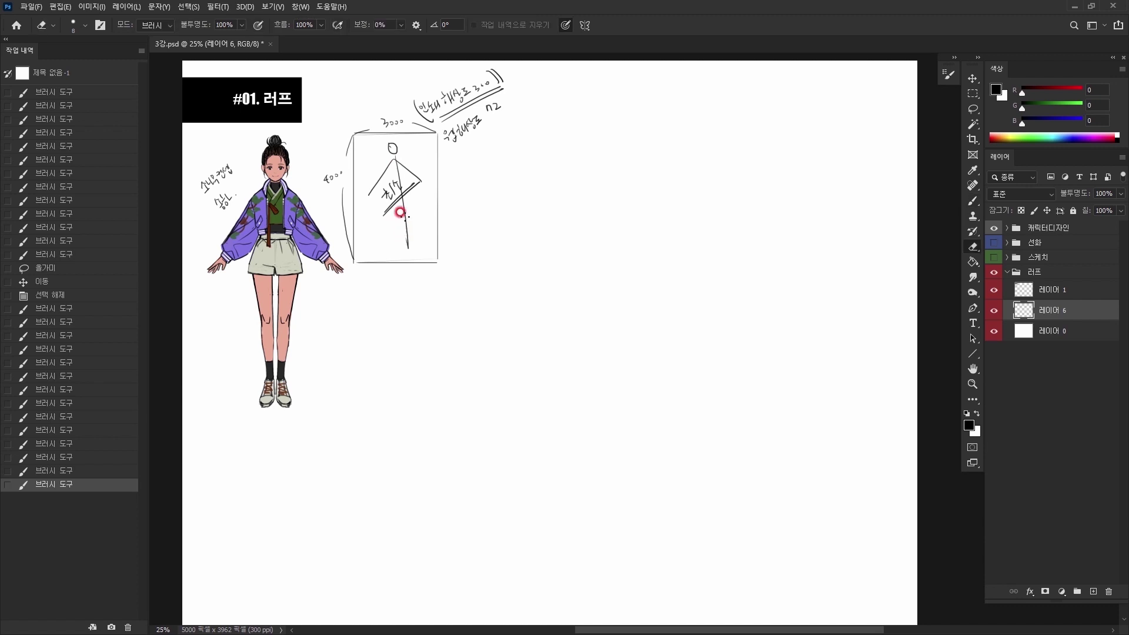
mouse_move(401, 212)
mouse_down()
mouse_move(394, 245)
mouse_move(420, 244)
mouse_up()
key(b)
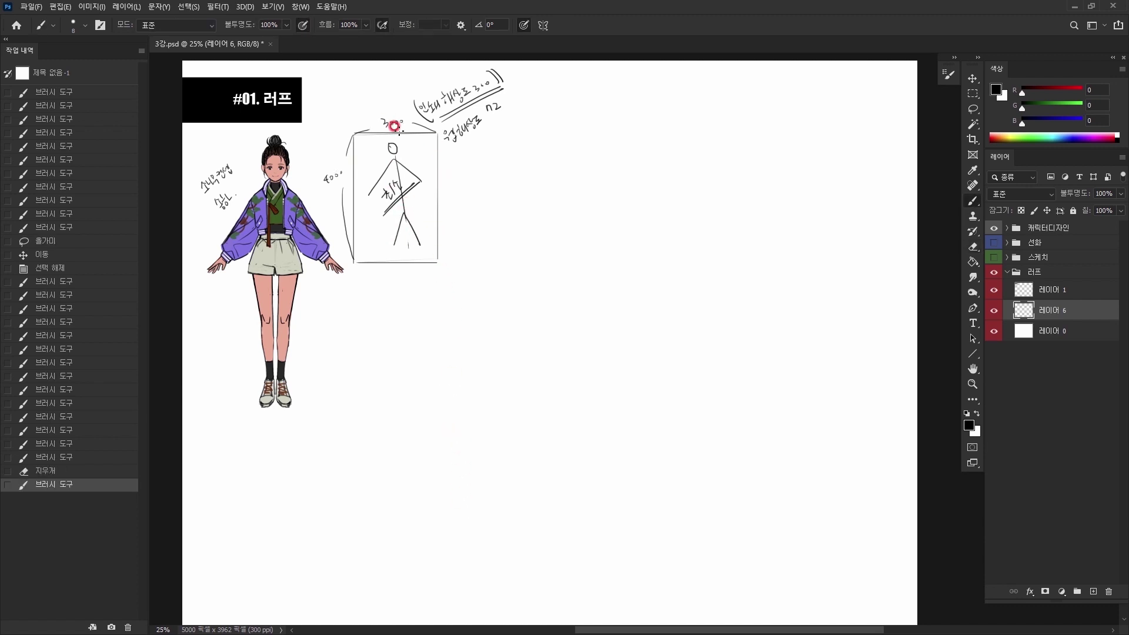
Step: Draw a small frame containing a tiny stick figure in the rectangle's lower-left corner
mouse_move(360, 234)
mouse_down()
mouse_move(371, 233)
mouse_move(362, 256)
mouse_move(373, 252)
mouse_up()
mouse_move(372, 253)
mouse_down()
mouse_move(361, 258)
mouse_move(367, 234)
mouse_up()
drag(367, 239, 371, 245)
drag(368, 252, 371, 257)
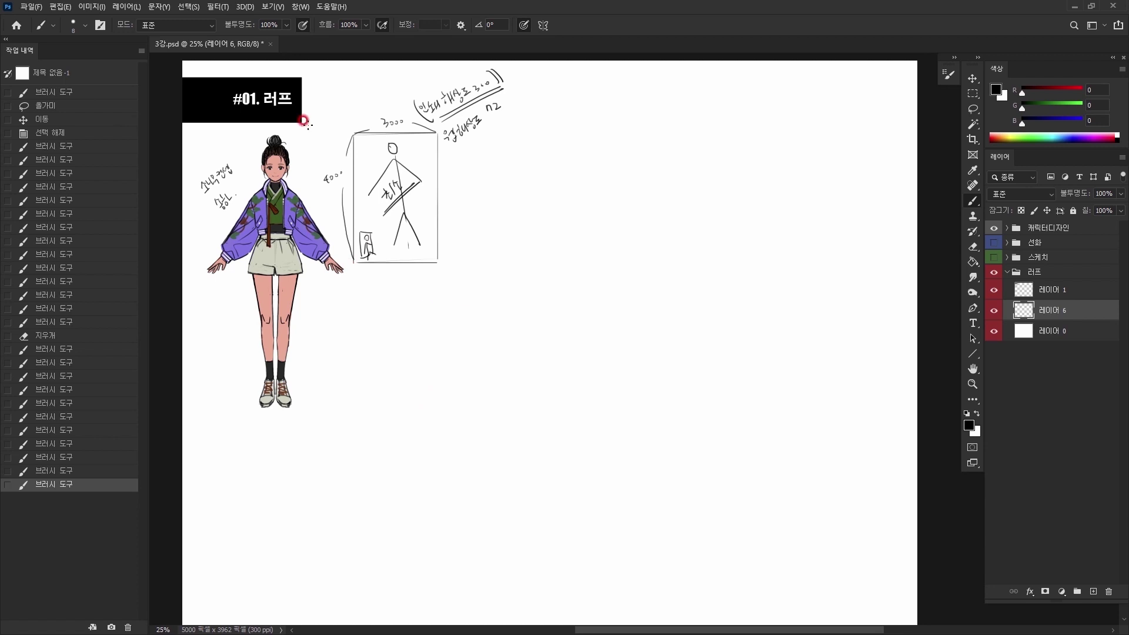
Step: Handwrite the keyword "활발한." in the empty space below the canvas diagram, beside the character's legs
drag(568, 303, 496, 320)
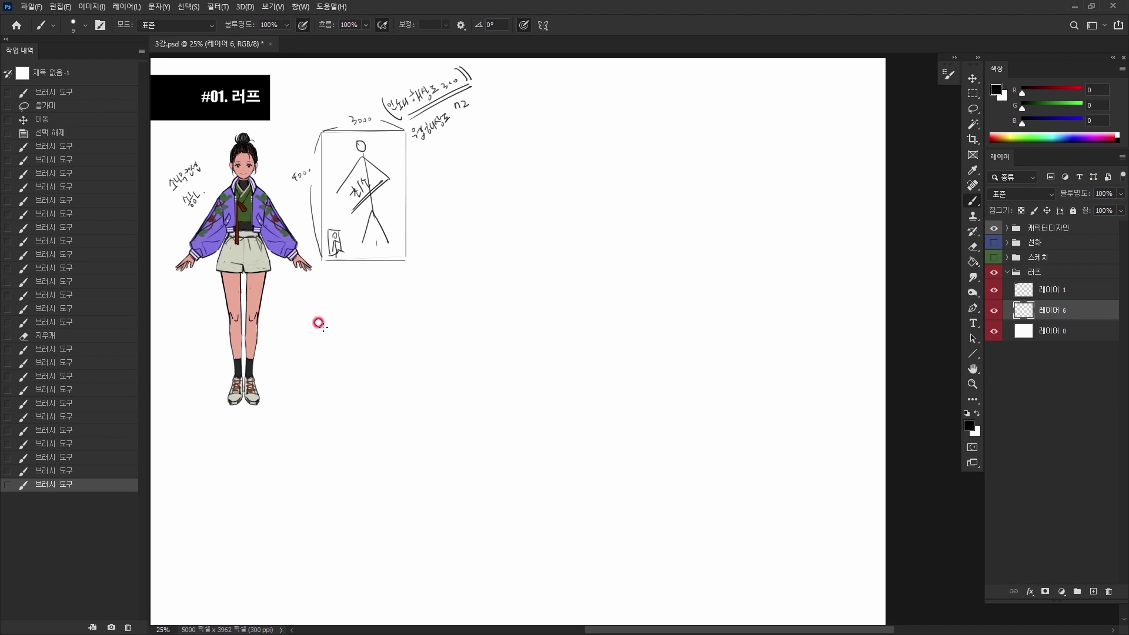
drag(312, 316, 331, 328)
drag(329, 319, 338, 323)
mouse_move(337, 311)
mouse_down()
mouse_move(344, 325)
mouse_move(344, 311)
mouse_up()
drag(342, 314, 349, 315)
drag(347, 316, 355, 318)
click(357, 311)
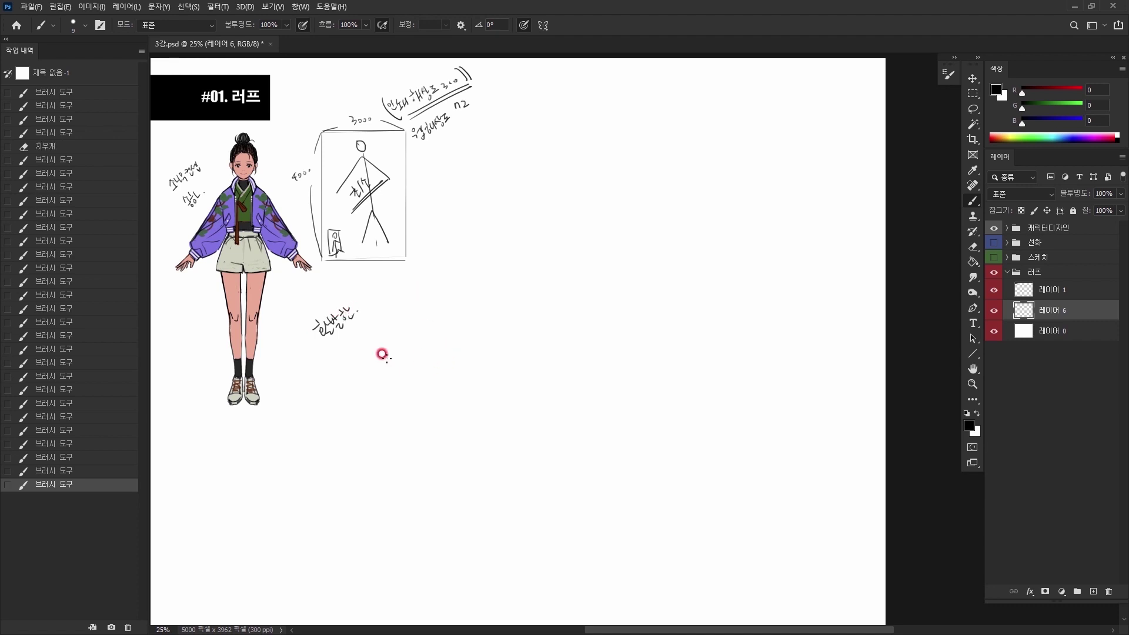
Step: Handwrite "캔디느낌." beside "활발한.", correct its last two syllables, and underline both keywords with one long stroke
mouse_move(357, 294)
mouse_down()
mouse_move(366, 302)
mouse_move(383, 272)
mouse_move(403, 277)
mouse_up()
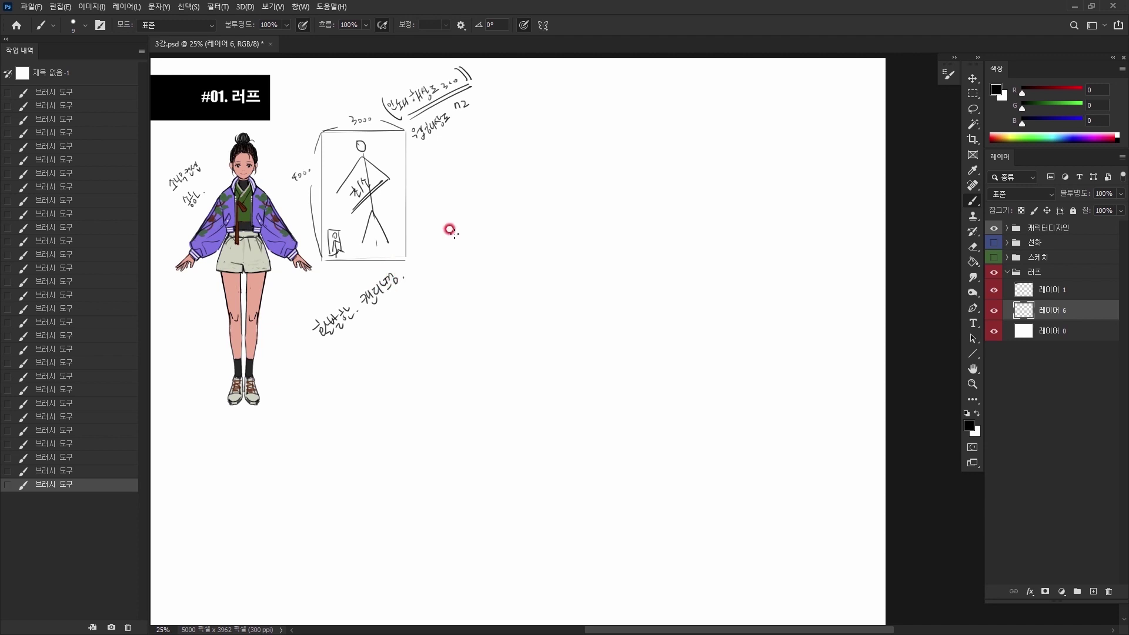
key(e)
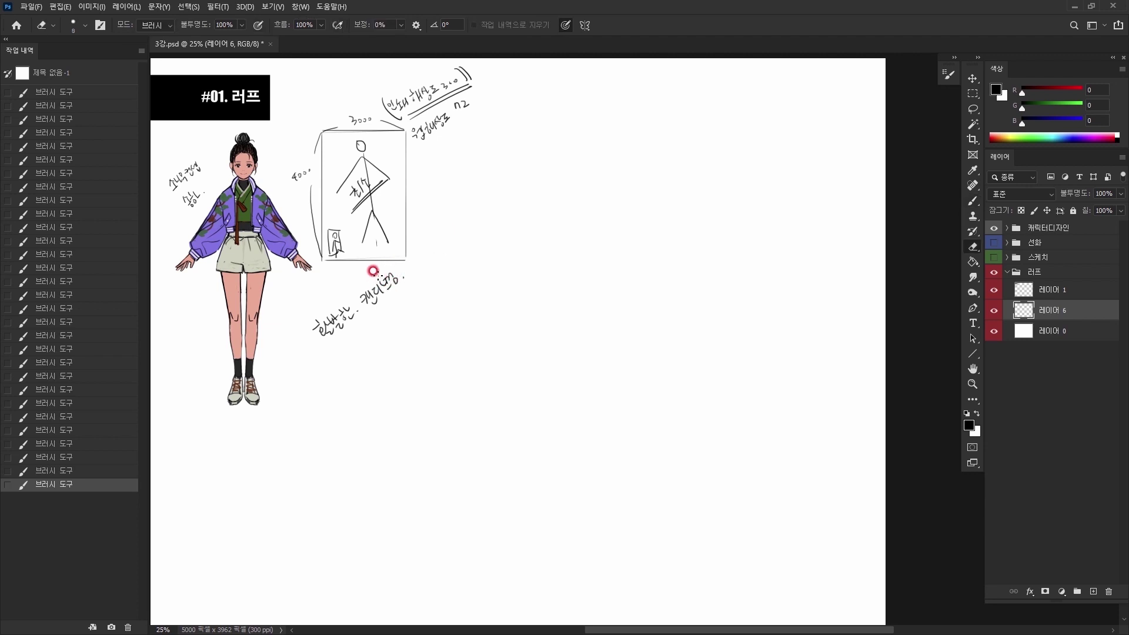
key(bracketright)
key(bracketright)
key(bracketright)
key(b)
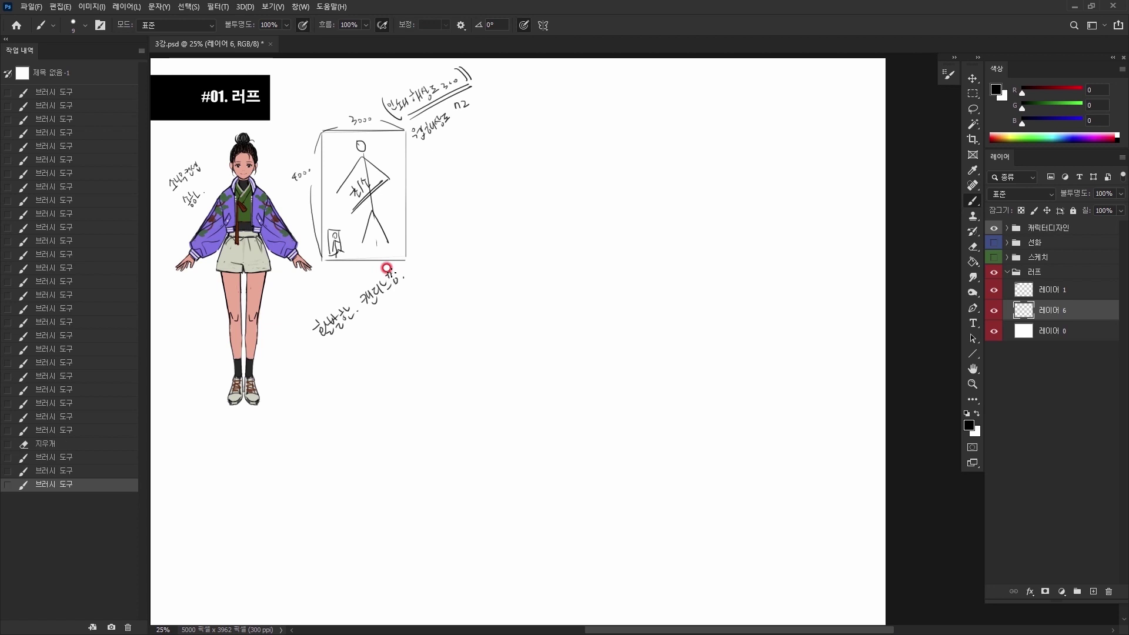
drag(389, 275, 395, 277)
key(e)
key(b)
drag(392, 278, 407, 273)
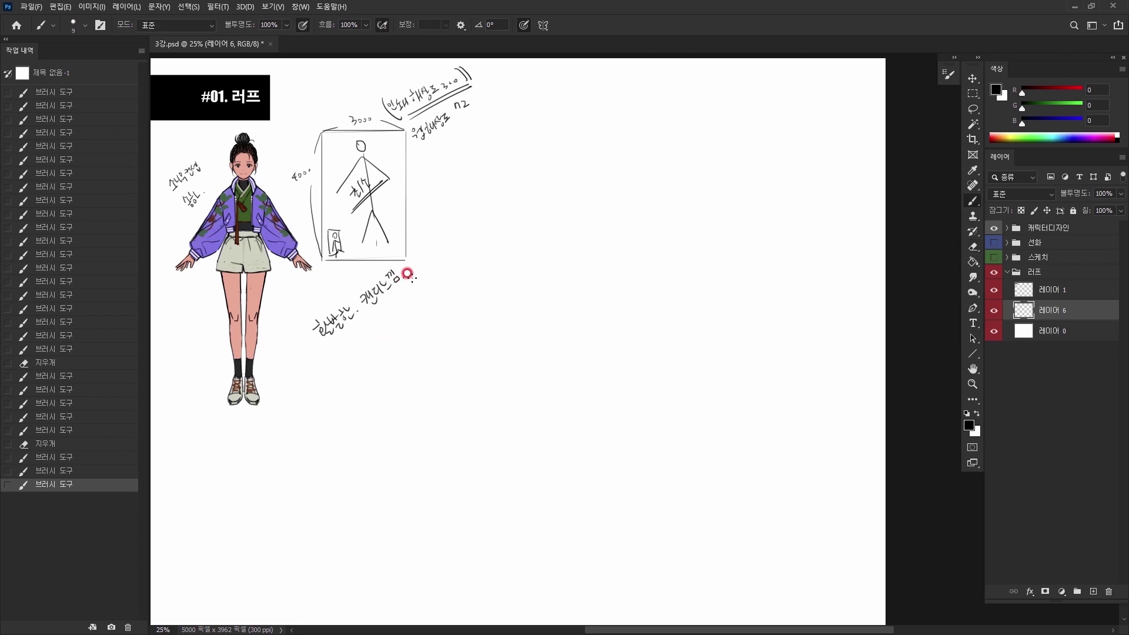
click(406, 279)
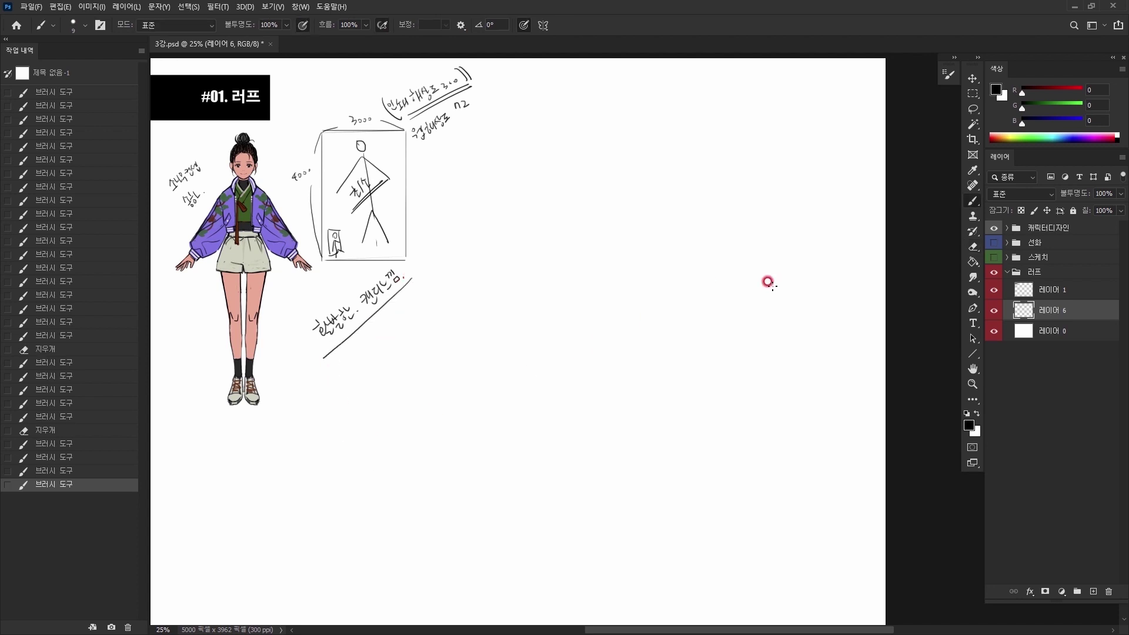
Step: Rough out a rounded head with curved face guidelines and a short neck in the empty space beside the canvas diagram
click(994, 309)
click(994, 310)
mouse_move(531, 152)
mouse_down()
mouse_move(509, 153)
mouse_move(496, 177)
mouse_move(539, 198)
mouse_up()
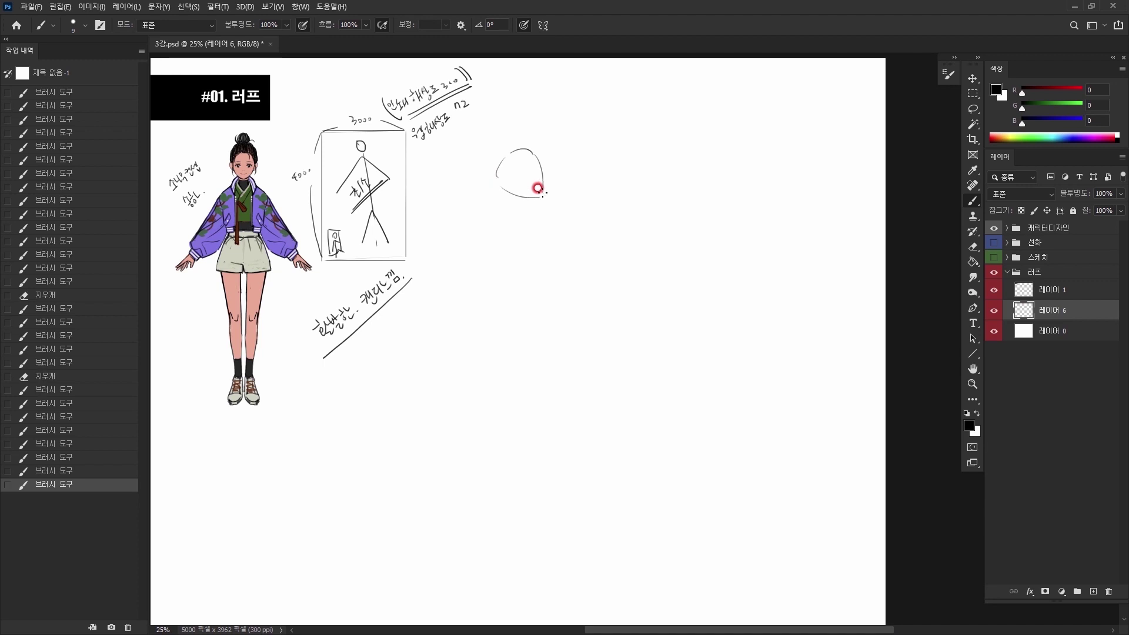
mouse_move(519, 148)
mouse_down()
mouse_move(531, 174)
mouse_move(504, 177)
mouse_move(515, 166)
mouse_move(544, 226)
mouse_move(529, 194)
mouse_move(508, 194)
mouse_move(531, 199)
mouse_up()
key(e)
key(b)
key(e)
key(b)
mouse_move(532, 199)
mouse_down()
mouse_move(536, 208)
mouse_move(517, 211)
mouse_move(545, 208)
mouse_move(513, 204)
mouse_up()
key(e)
key(b)
mouse_move(510, 194)
mouse_down()
mouse_move(555, 219)
mouse_move(510, 219)
mouse_move(555, 225)
mouse_move(521, 210)
mouse_move(553, 200)
mouse_move(533, 206)
mouse_up()
key(e)
key(b)
Step: Block in the figure's shoulders, curved torso and hips below the head, with spread lines for the thighs
mouse_move(504, 157)
mouse_down()
mouse_move(498, 181)
mouse_move(556, 267)
mouse_up()
drag(511, 229, 523, 281)
mouse_move(556, 218)
mouse_down()
mouse_move(535, 251)
mouse_move(507, 247)
mouse_move(511, 227)
mouse_move(512, 251)
mouse_move(509, 199)
mouse_move(510, 247)
mouse_move(546, 292)
mouse_up()
key(e)
key(b)
mouse_move(542, 207)
mouse_down()
mouse_move(574, 260)
mouse_move(537, 287)
mouse_move(575, 314)
mouse_move(568, 325)
mouse_move(531, 294)
mouse_move(537, 273)
mouse_move(595, 321)
mouse_up()
key(e)
key(b)
drag(549, 274, 608, 336)
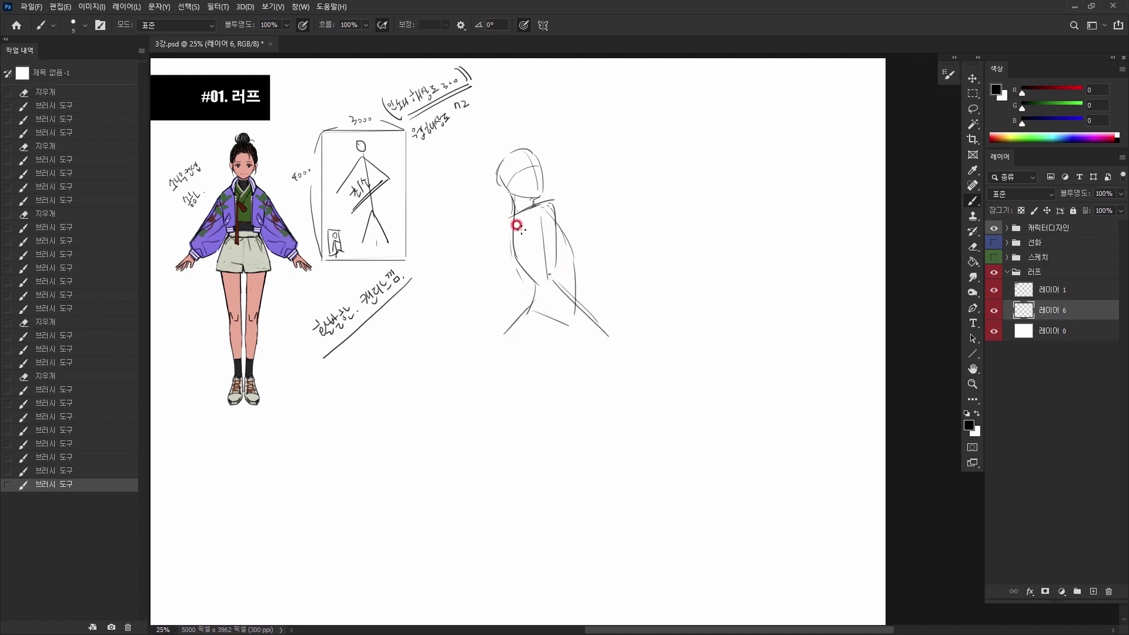
Step: Rework both side contours of the rough torso, curving the front line inward towards the waist
mouse_move(513, 215)
mouse_down()
mouse_move(517, 255)
mouse_move(555, 220)
mouse_move(535, 207)
mouse_move(547, 275)
mouse_up()
key(e)
key(b)
drag(552, 214, 575, 276)
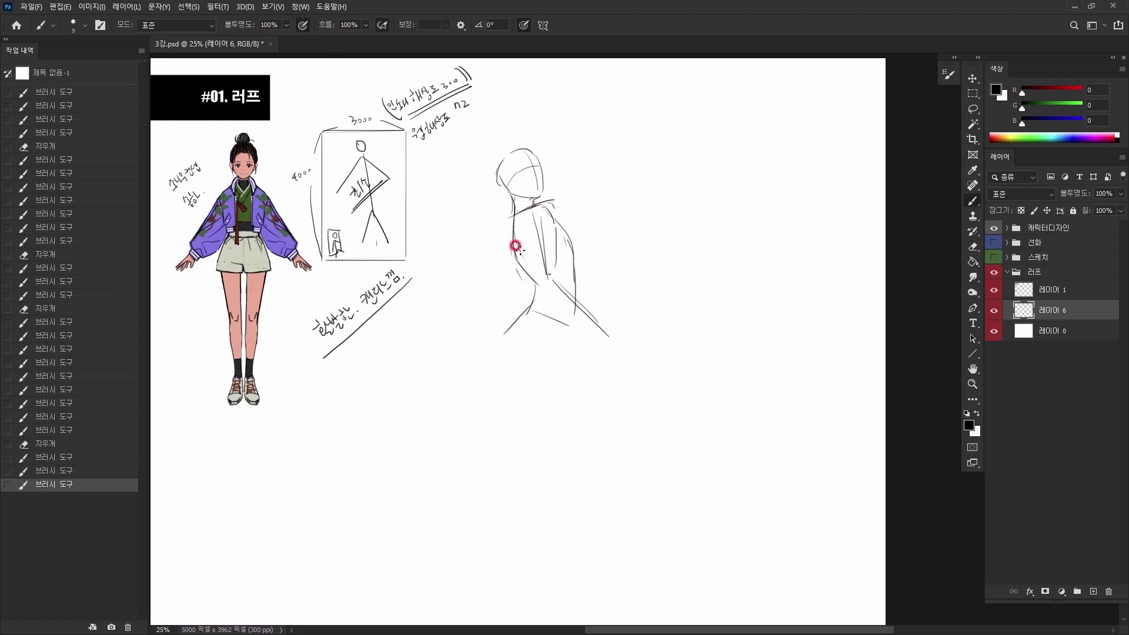
drag(509, 210, 535, 299)
Step: Clear the lines around the shoulder and chest, and draw an arm stretched out and slightly upward with a small hand
key(e)
mouse_move(511, 237)
mouse_down()
mouse_move(509, 204)
mouse_move(528, 219)
mouse_move(543, 212)
mouse_move(547, 230)
mouse_move(554, 206)
mouse_move(547, 233)
mouse_move(534, 213)
mouse_up()
key(b)
key(e)
key(bracketright)
mouse_move(542, 212)
mouse_down()
mouse_move(549, 206)
mouse_move(533, 206)
mouse_up()
key(b)
drag(515, 216, 640, 178)
drag(641, 171, 654, 171)
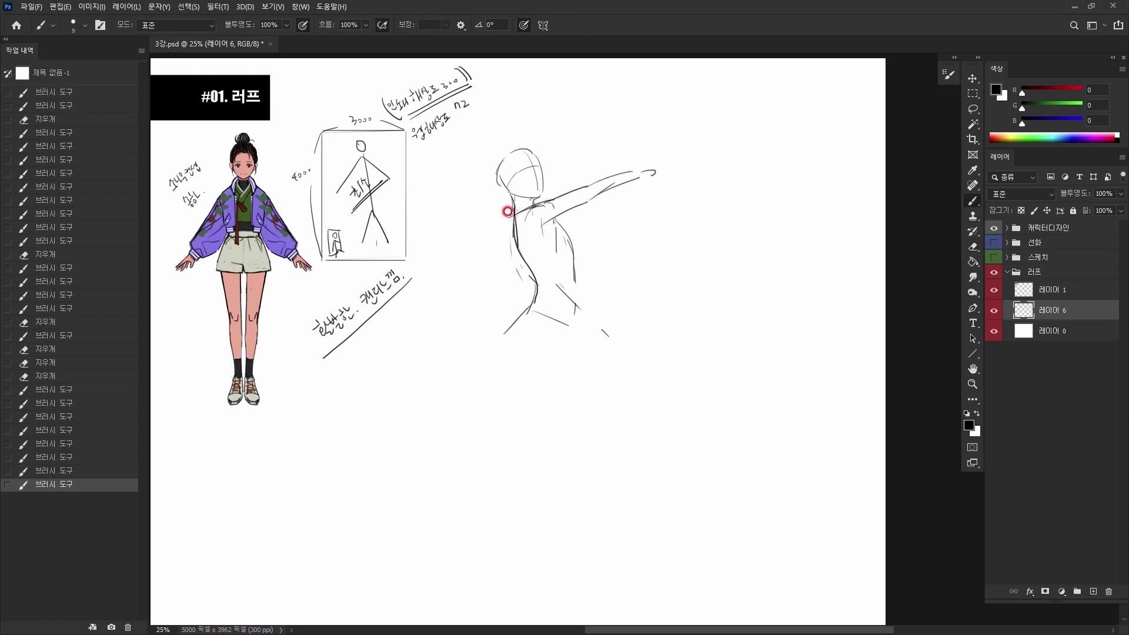
Step: Erase and redraw the torso's back contour, and sketch the opposite shoulder with the start of its arm
key(e)
mouse_move(556, 250)
mouse_down()
mouse_move(556, 222)
mouse_move(575, 279)
mouse_up()
key(b)
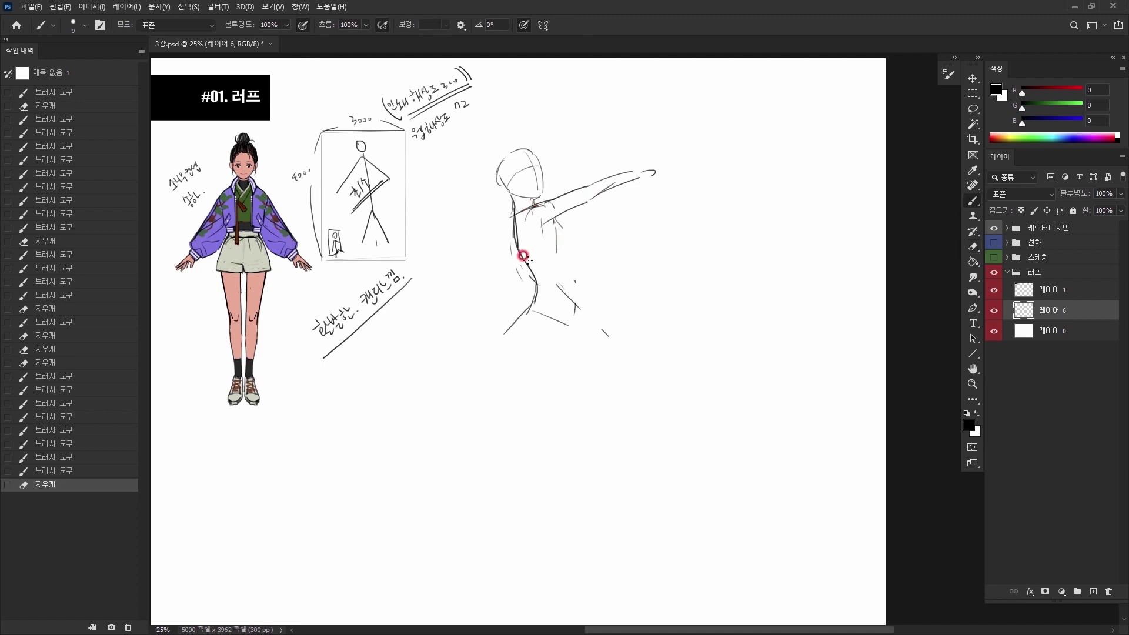
mouse_move(572, 312)
mouse_down()
mouse_move(553, 216)
mouse_move(505, 235)
mouse_move(529, 279)
mouse_up()
key(b)
mouse_move(494, 244)
mouse_down()
mouse_move(513, 217)
mouse_move(499, 233)
mouse_up()
drag(496, 236, 495, 244)
Step: Erase the overlapping shoulder lines and redraw the collar, the outstretched arm's shoulder joint and the chest contours
key(e)
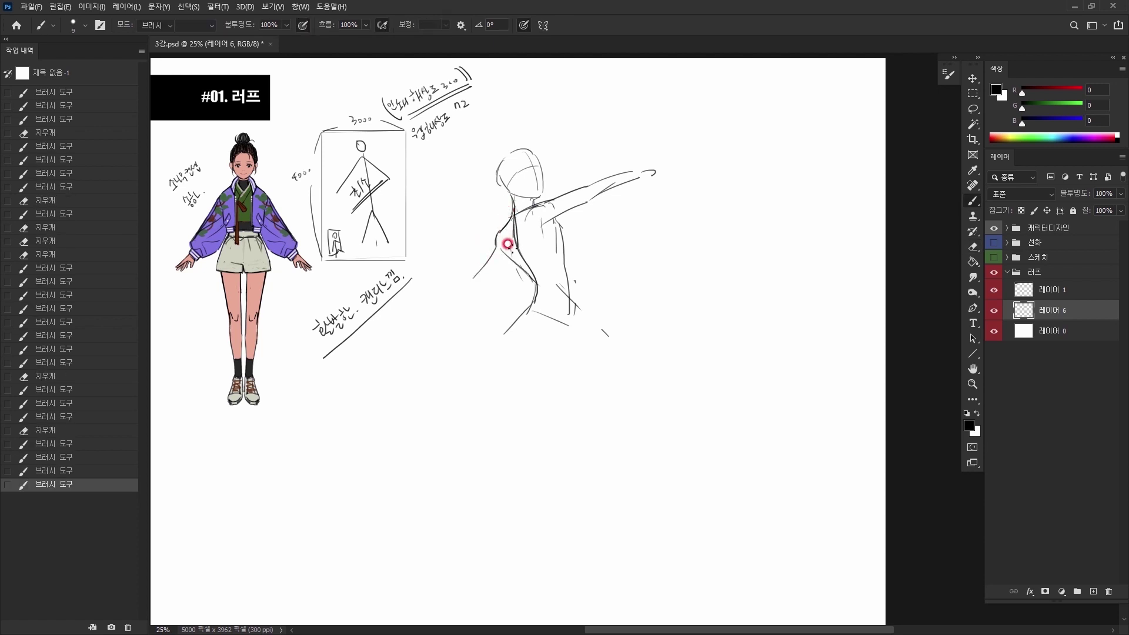
mouse_move(514, 221)
mouse_down()
mouse_move(504, 188)
mouse_move(514, 208)
mouse_move(554, 198)
mouse_up()
key(b)
key(e)
key(b)
key(e)
key(b)
mouse_move(537, 204)
mouse_down()
mouse_move(552, 208)
mouse_move(540, 227)
mouse_up()
key(e)
key(b)
mouse_move(539, 204)
mouse_down()
mouse_move(543, 226)
mouse_move(554, 220)
mouse_move(520, 260)
mouse_move(532, 277)
mouse_up()
key(e)
key(b)
drag(513, 238, 535, 288)
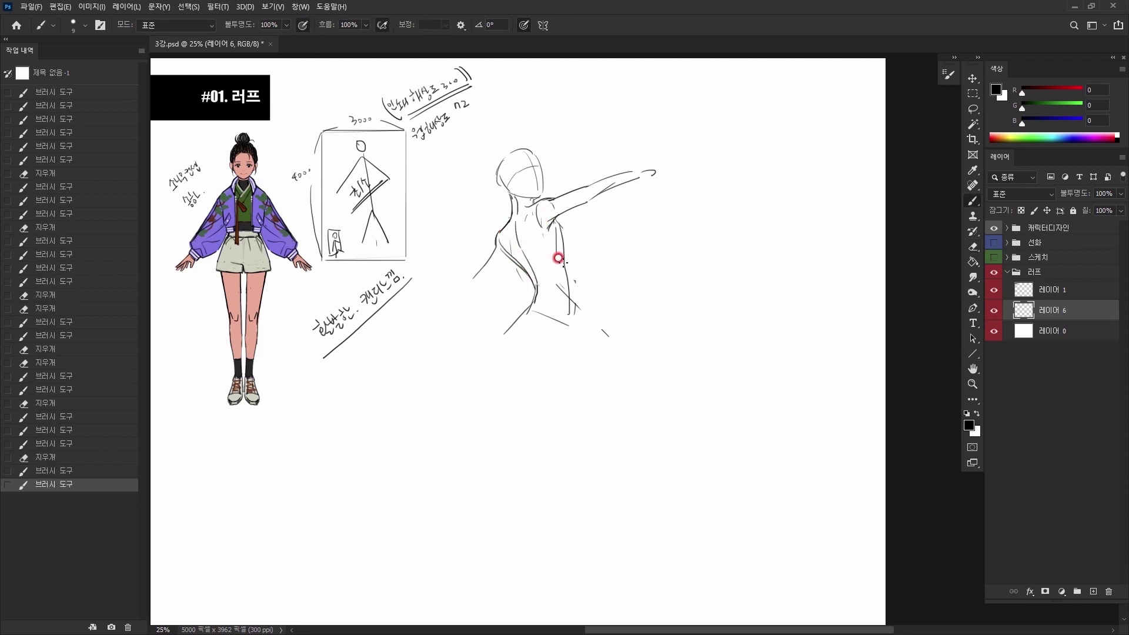
Step: Erase the start of the second arm and redraw it hanging down beside the torso, extending the thigh line
key(e)
mouse_move(489, 249)
mouse_down()
mouse_move(477, 275)
mouse_move(495, 259)
mouse_move(497, 293)
mouse_move(513, 293)
mouse_up()
key(b)
drag(516, 268, 491, 349)
drag(511, 304, 488, 375)
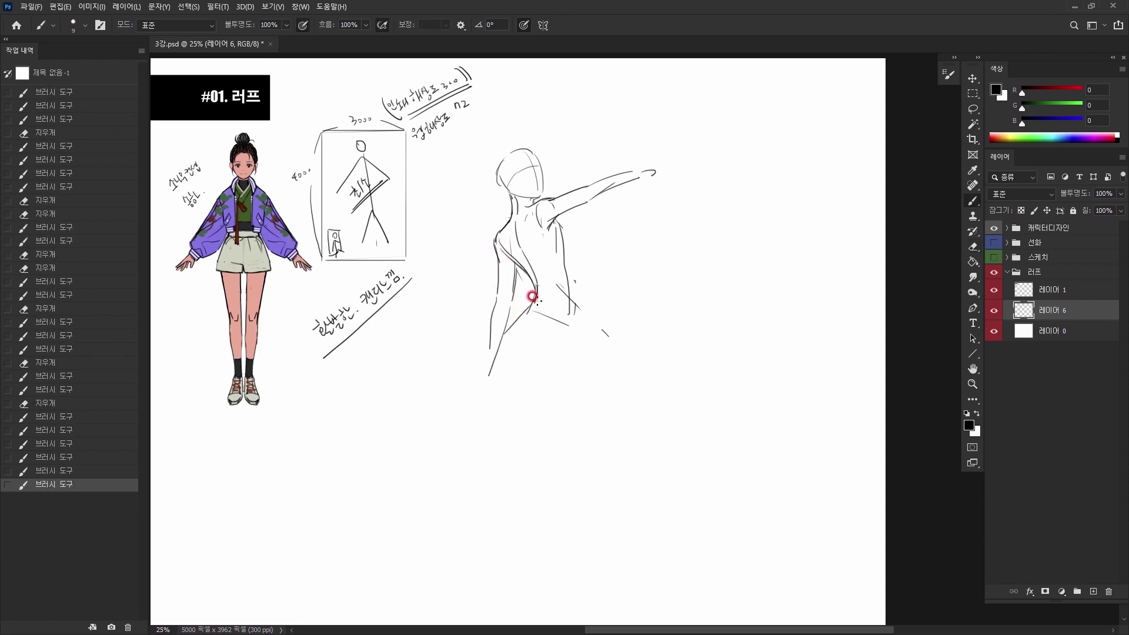
Step: Lasso the entire rough figure sketch, delete it, and clear the selection
key(l)
mouse_move(688, 164)
mouse_down()
mouse_move(713, 184)
mouse_move(462, 405)
mouse_up()
key(Delete)
key(ctrl+d)
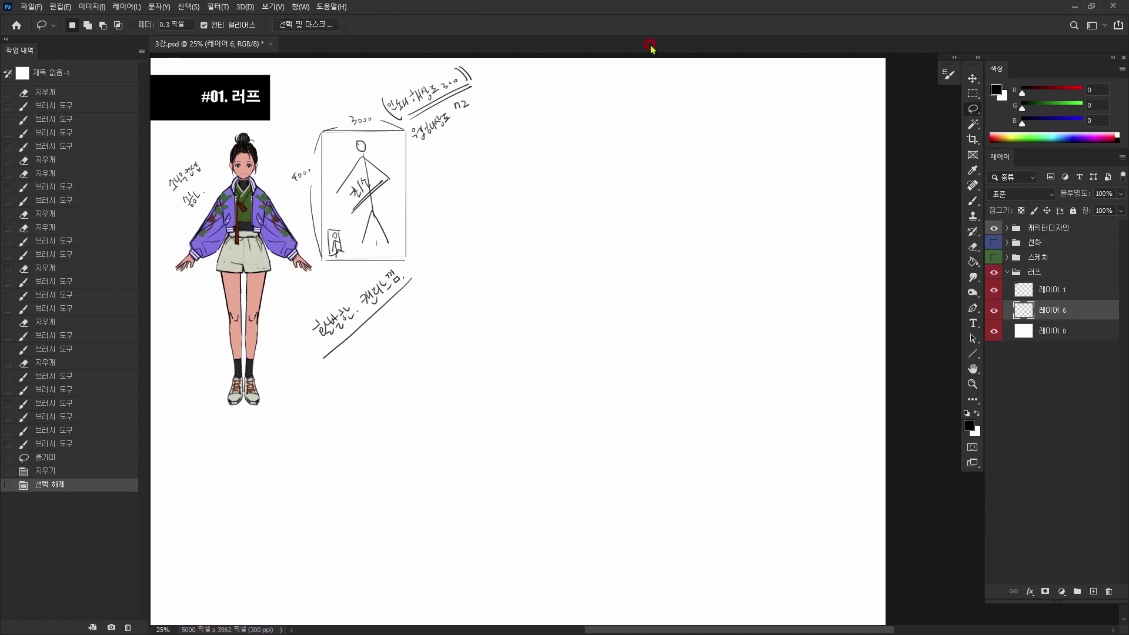
Step: Start a new pose sketch with a tilted oval head and a curved centre guideline beside the canvas diagram
key(b)
mouse_move(501, 189)
mouse_down()
mouse_move(512, 220)
mouse_move(532, 172)
mouse_move(527, 232)
mouse_move(539, 198)
mouse_move(524, 172)
mouse_move(546, 221)
mouse_move(512, 219)
mouse_move(529, 201)
mouse_move(518, 177)
mouse_up()
key(e)
key(b)
key(e)
key(b)
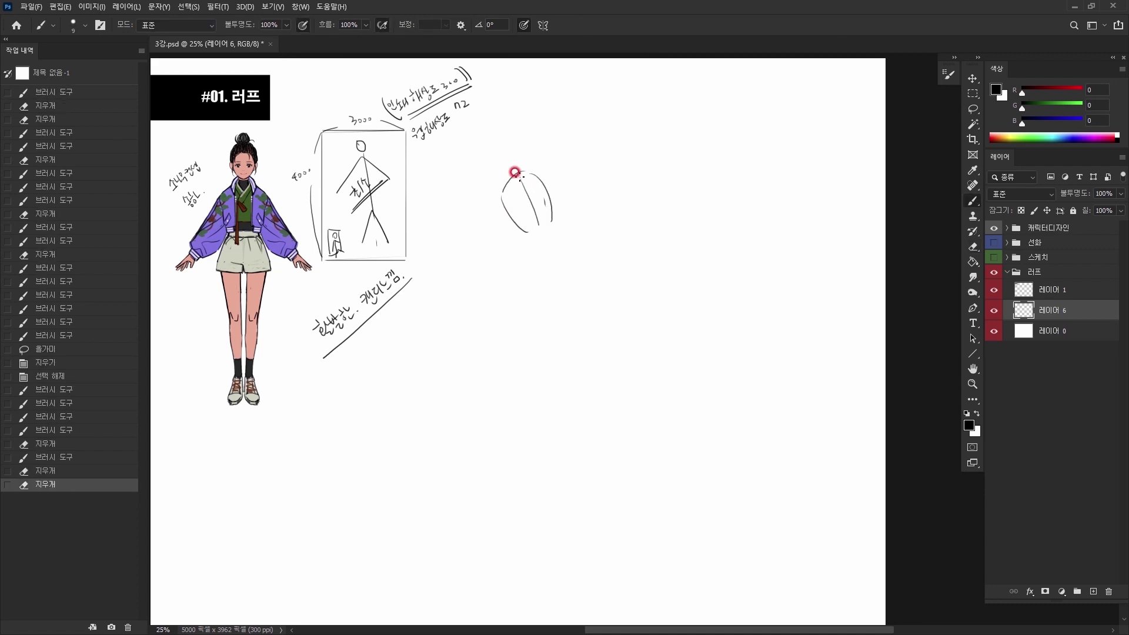
drag(525, 233, 546, 209)
mouse_move(545, 199)
mouse_down()
mouse_move(543, 208)
mouse_move(504, 189)
mouse_move(503, 217)
mouse_move(532, 175)
mouse_move(501, 181)
mouse_move(521, 214)
mouse_up()
Step: Refine the new head's outline and jaw, undoing one stroke and erasing the excess lines
key(b)
key(e)
key(b)
key(ctrl+z)
key(e)
key(b)
key(e)
key(b)
Step: Redraw the face's centre and eye-level guidelines, and add the first neck line below the jaw
drag(517, 174, 543, 227)
key(e)
key(b)
mouse_move(512, 181)
mouse_down()
mouse_move(544, 223)
mouse_move(549, 198)
mouse_move(534, 208)
mouse_move(549, 198)
mouse_move(552, 240)
mouse_move(534, 250)
mouse_move(553, 241)
mouse_up()
key(e)
key(b)
key(e)
Step: Clean up the area below the chin and draw the neck sloping into the first shoulder
mouse_move(523, 253)
mouse_down()
mouse_move(546, 228)
mouse_move(533, 242)
mouse_move(523, 231)
mouse_move(490, 250)
mouse_move(547, 238)
mouse_move(491, 249)
mouse_move(545, 224)
mouse_move(521, 229)
mouse_move(542, 230)
mouse_move(525, 241)
mouse_move(521, 231)
mouse_move(539, 253)
mouse_up()
key(b)
key(e)
key(b)
key(e)
key(b)
mouse_move(525, 234)
mouse_down()
mouse_move(532, 245)
mouse_move(545, 231)
mouse_up()
key(b)
mouse_move(527, 233)
mouse_down()
mouse_move(528, 247)
mouse_move(507, 256)
mouse_up()
mouse_move(506, 255)
mouse_down()
mouse_move(530, 275)
mouse_move(544, 267)
mouse_move(537, 253)
mouse_move(548, 271)
mouse_move(528, 262)
mouse_move(501, 279)
mouse_move(511, 252)
mouse_move(546, 272)
mouse_move(536, 287)
mouse_move(533, 243)
mouse_up()
Step: Finish the head's outline and guidelines, and rough in the neck, both shoulders and the start of the upper arms
key(e)
key(b)
key(e)
key(b)
key(e)
key(b)
mouse_move(529, 235)
mouse_down()
mouse_move(551, 288)
mouse_move(554, 253)
mouse_move(575, 290)
mouse_up()
key(e)
key(b)
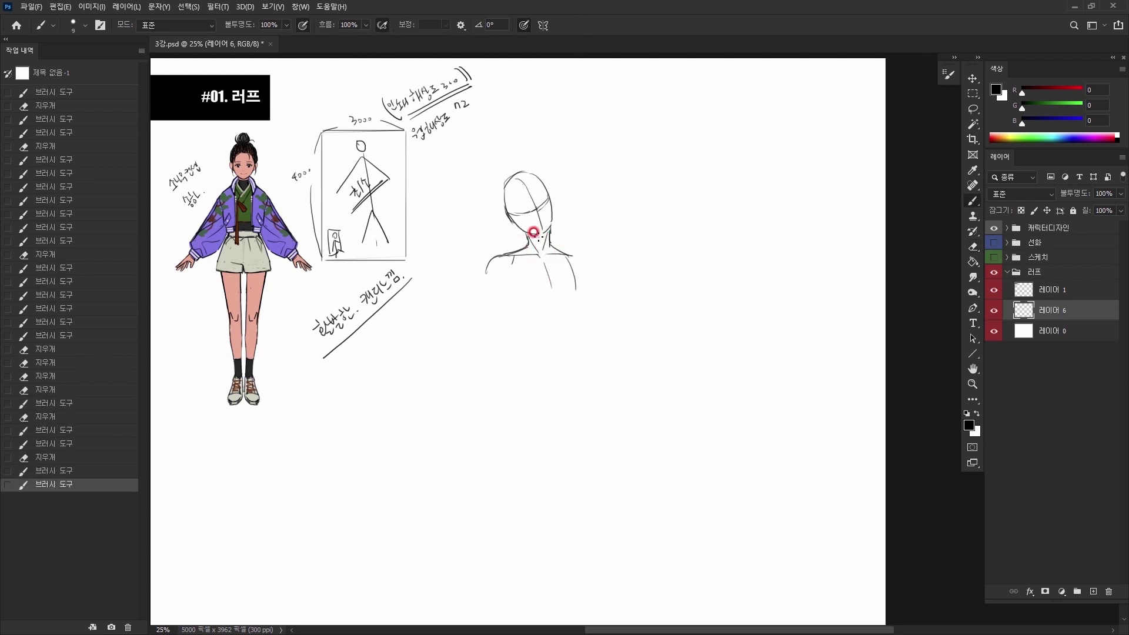
Step: Erase the excess lines below the chin and around one shoulder, and redraw that shoulder line sloping upward
key(e)
mouse_move(533, 227)
mouse_down()
mouse_move(550, 225)
mouse_move(565, 255)
mouse_up()
key(b)
key(e)
key(b)
key(e)
key(b)
drag(544, 254, 576, 240)
Step: Sketch a raised hand beside the face with its fingers extended next to the eye
mouse_move(540, 193)
mouse_down()
mouse_move(578, 191)
mouse_move(567, 213)
mouse_move(566, 199)
mouse_move(550, 196)
mouse_move(569, 191)
mouse_up()
key(e)
key(b)
key(e)
key(b)
key(e)
key(b)
key(e)
key(b)
drag(568, 189, 541, 194)
drag(541, 193, 568, 199)
mouse_move(553, 211)
mouse_down()
mouse_move(569, 203)
mouse_move(549, 195)
mouse_move(573, 191)
mouse_up()
Step: Rough in the eyebrow, eye and mouth on the tilted face, and touch up the raised hand
key(e)
key(b)
drag(558, 197, 518, 209)
key(e)
key(b)
key(e)
key(b)
mouse_move(512, 206)
mouse_down()
mouse_move(535, 184)
mouse_move(539, 221)
mouse_move(533, 212)
mouse_up()
drag(531, 224, 540, 228)
drag(574, 212, 575, 211)
Step: Draw the raised arm's forearm from the wrist out to the bent elbow and back toward the shoulder
key(e)
drag(571, 216, 587, 197)
key(b)
mouse_move(587, 196)
mouse_down()
mouse_move(581, 205)
mouse_move(588, 192)
mouse_move(621, 209)
mouse_move(617, 224)
mouse_move(596, 193)
mouse_move(636, 225)
mouse_up()
key(e)
key(b)
mouse_move(635, 214)
mouse_down()
mouse_move(636, 224)
mouse_move(554, 247)
mouse_move(573, 235)
mouse_up()
Step: Join the underside of the raised arm to the shoulder and clean up the lines near the neck
key(e)
key(b)
mouse_move(575, 236)
mouse_down()
mouse_move(606, 216)
mouse_move(555, 244)
mouse_move(562, 236)
mouse_up()
key(e)
key(b)
key(e)
key(b)
mouse_move(556, 243)
mouse_down()
mouse_move(575, 229)
mouse_move(542, 230)
mouse_move(539, 253)
mouse_up()
Step: Redraw the neck and collar lines below the chin, erasing the old shoulder strokes
key(e)
key(b)
key(e)
key(b)
key(e)
key(b)
mouse_move(527, 234)
mouse_down()
mouse_move(533, 245)
mouse_move(514, 252)
mouse_move(538, 223)
mouse_move(509, 256)
mouse_up()
key(e)
key(b)
mouse_move(554, 237)
mouse_down()
mouse_move(534, 251)
mouse_move(562, 241)
mouse_move(551, 242)
mouse_up()
key(e)
key(b)
Step: Draw the torso's curved centre line and the outer side line below the raised arm
drag(549, 241, 580, 296)
key(e)
key(b)
drag(579, 244, 579, 299)
drag(579, 235, 632, 228)
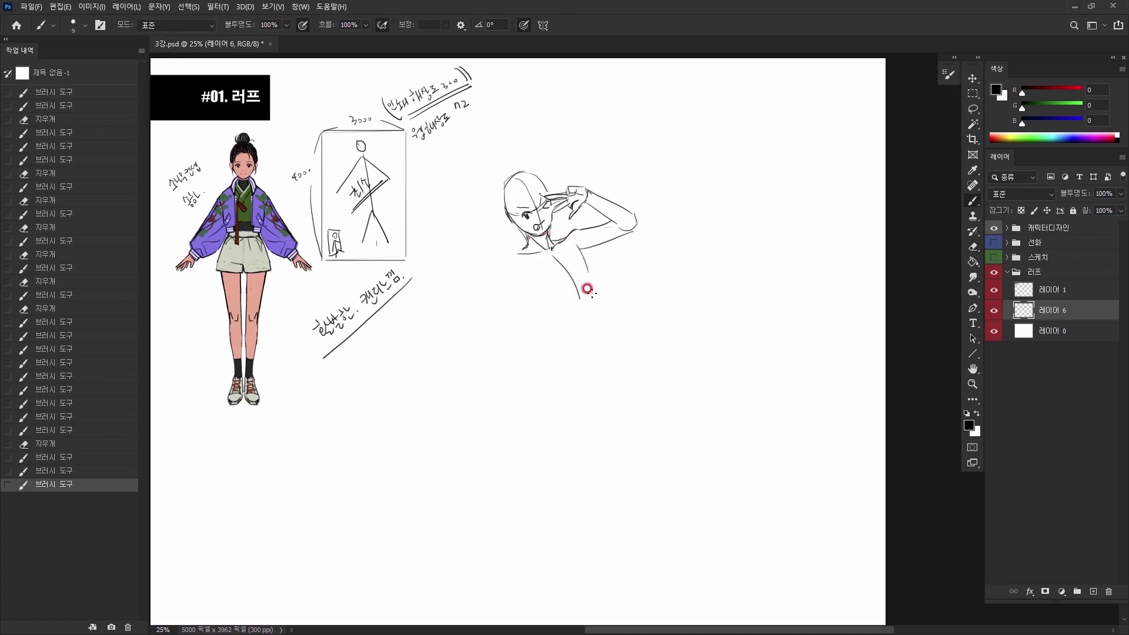
Step: Draw the lowered arm's rounded shoulder and both edges of its upper arm
drag(527, 244, 529, 248)
key(e)
mouse_move(520, 255)
mouse_down()
mouse_move(526, 241)
mouse_move(508, 265)
mouse_up()
key(b)
mouse_move(520, 260)
mouse_down()
mouse_move(512, 278)
mouse_move(508, 258)
mouse_up()
key(e)
key(b)
drag(513, 264, 517, 331)
drag(508, 270, 498, 338)
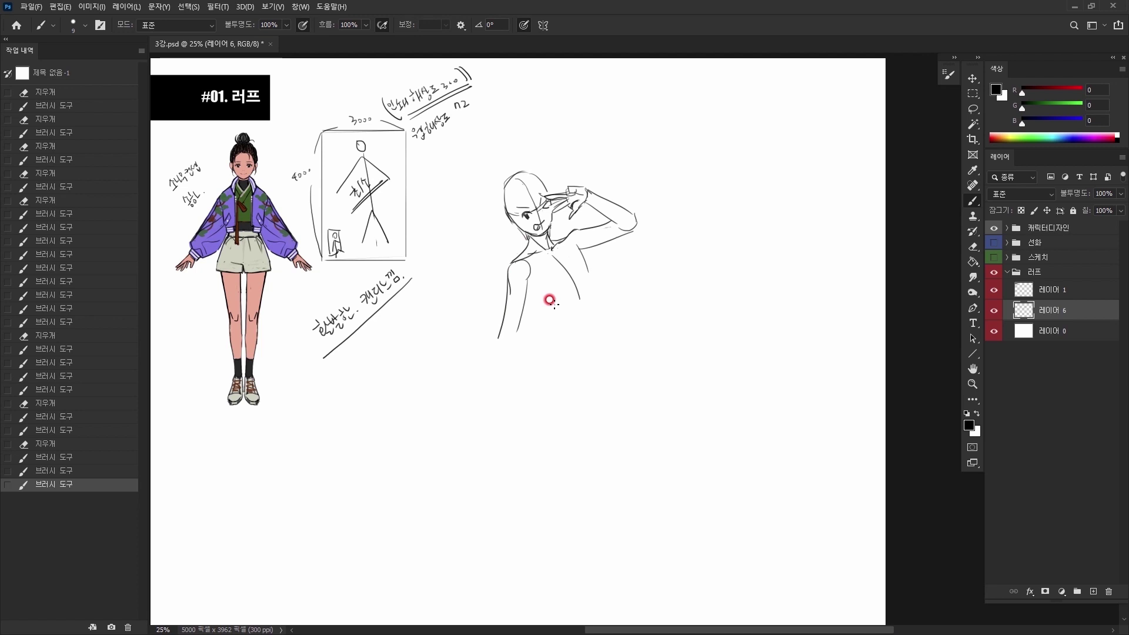
Step: Outline the chest from the lowered arm's armpit, strengthen the torso's outer side, and tidy the shoulder area
drag(526, 287, 559, 309)
drag(577, 254, 591, 300)
drag(526, 279, 555, 309)
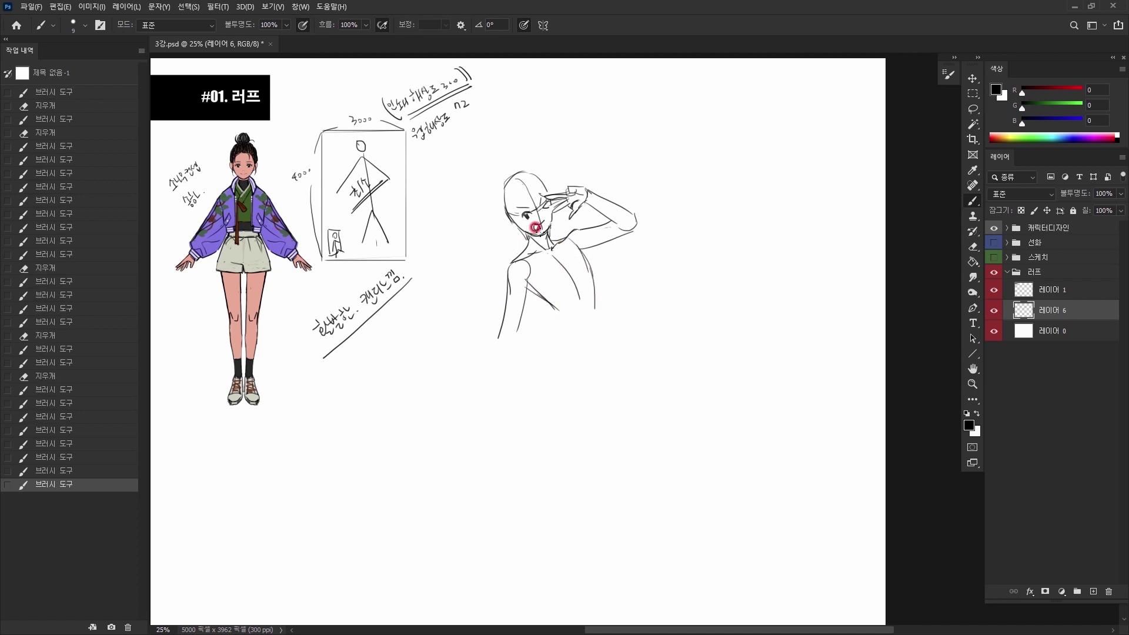
mouse_move(546, 196)
mouse_down()
mouse_move(552, 224)
mouse_move(531, 236)
mouse_move(588, 265)
mouse_move(558, 243)
mouse_move(512, 247)
mouse_move(572, 259)
mouse_up()
key(e)
key(b)
key(e)
key(b)
Step: Extend the torso down to a horizontal waistline, refining both sides and continuing the centre line
mouse_move(548, 300)
mouse_down()
mouse_move(546, 337)
mouse_move(579, 364)
mouse_move(548, 350)
mouse_move(592, 350)
mouse_up()
drag(598, 306, 599, 337)
drag(598, 318, 600, 346)
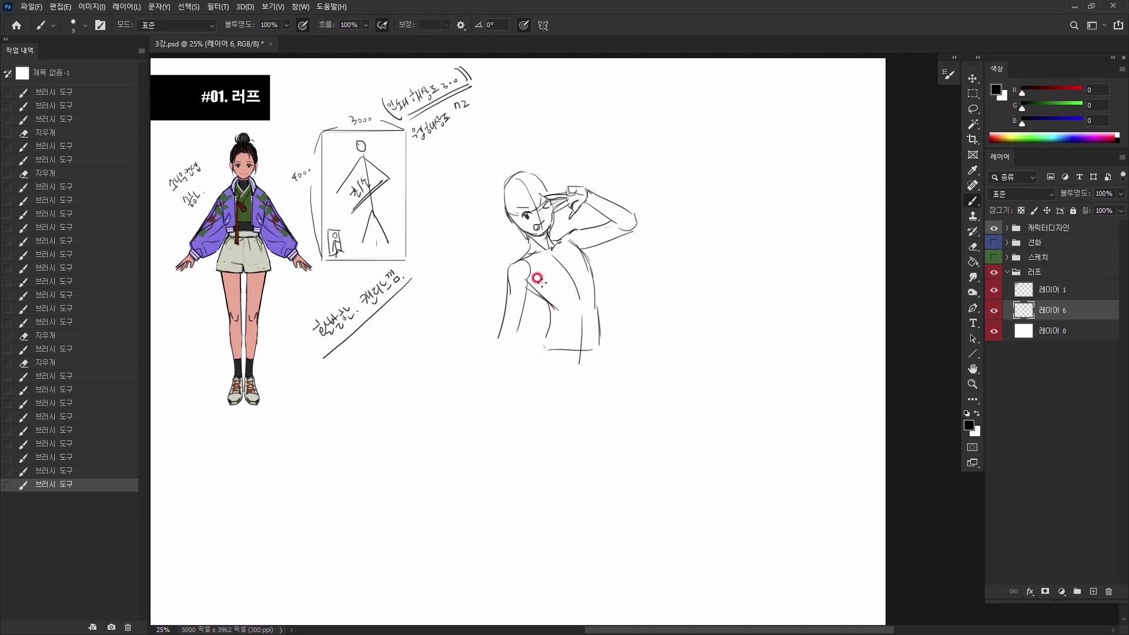
drag(530, 273, 525, 280)
mouse_move(560, 310)
mouse_down()
mouse_move(562, 352)
mouse_move(580, 346)
mouse_move(579, 330)
mouse_move(540, 342)
mouse_up()
key(e)
key(b)
drag(540, 343, 545, 347)
drag(593, 285, 598, 322)
drag(581, 294, 580, 347)
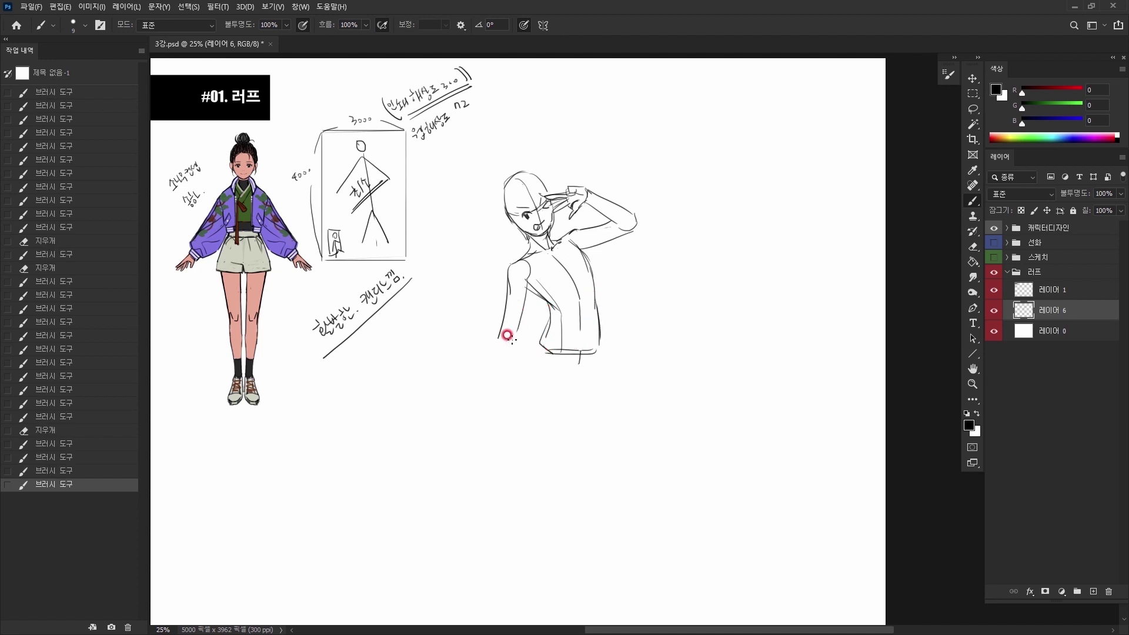
Step: Rough in the lowered arm's forearm bending outward from the elbow and start its hand
drag(461, 333, 493, 347)
mouse_move(461, 312)
mouse_down()
mouse_move(513, 327)
mouse_move(502, 348)
mouse_move(437, 322)
mouse_up()
drag(433, 327, 461, 313)
key(e)
key(b)
mouse_move(447, 305)
mouse_down()
mouse_move(434, 320)
mouse_move(456, 313)
mouse_up()
key(e)
key(b)
Step: Complete the bent forearm's edges and elbow, and reshape its hand as a simple block
mouse_move(497, 345)
mouse_down()
mouse_move(449, 318)
mouse_move(441, 296)
mouse_move(461, 315)
mouse_up()
key(e)
key(b)
drag(446, 318, 447, 288)
mouse_move(441, 291)
mouse_down()
mouse_move(457, 293)
mouse_move(441, 294)
mouse_up()
key(e)
key(b)
mouse_move(442, 296)
mouse_down()
mouse_move(459, 294)
mouse_move(460, 317)
mouse_up()
mouse_move(442, 295)
mouse_down()
mouse_move(449, 319)
mouse_move(505, 347)
mouse_up()
drag(491, 332, 508, 347)
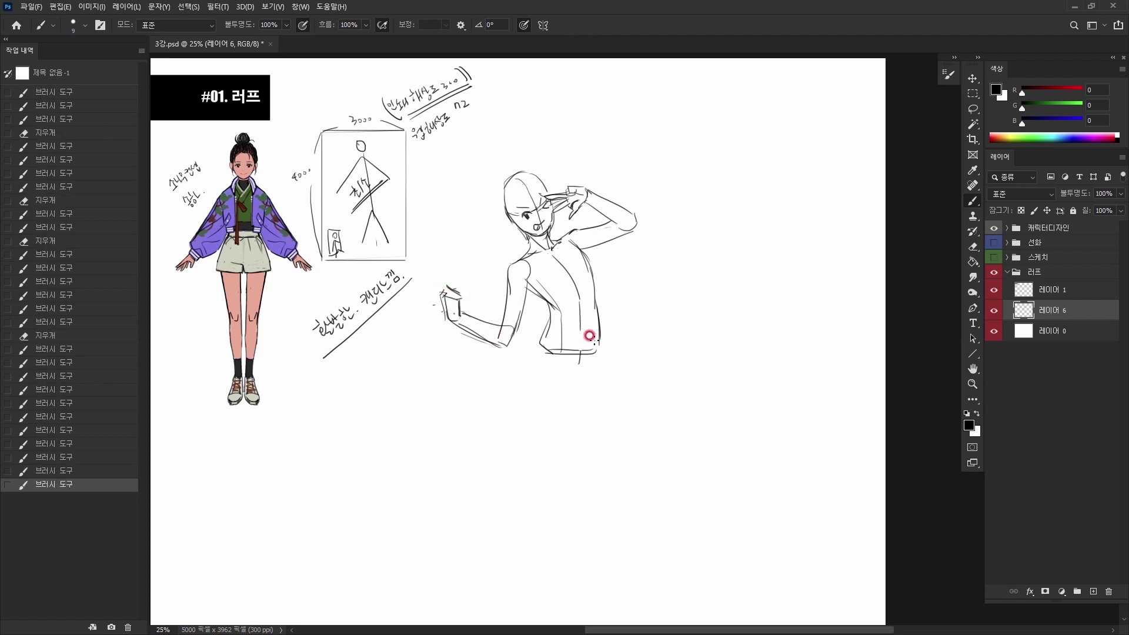
Step: Lasso the sketched upper body, adjust it with Free Transform, and deselect it
scroll(600, 368, down, 2)
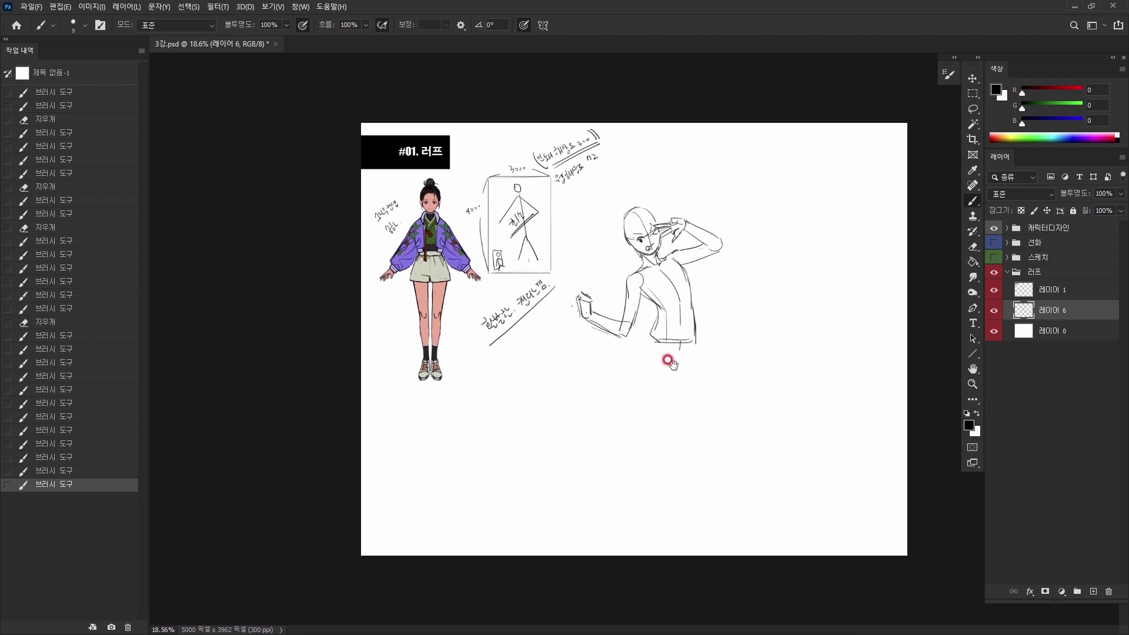
key(l)
mouse_move(697, 196)
mouse_down()
mouse_move(732, 214)
mouse_move(740, 353)
mouse_move(696, 360)
mouse_move(655, 294)
mouse_move(666, 332)
mouse_up()
key(ctrl+t)
key(Return)
click(664, 294)
Step: Draw the hips and thighs below the waistline, with the front leg reaching down to the knee
key(b)
drag(669, 294, 649, 363)
mouse_move(635, 303)
mouse_down()
mouse_move(625, 318)
mouse_move(647, 378)
mouse_up()
key(e)
key(b)
drag(654, 299, 654, 375)
Step: Sketch the front leg's rounded knee and its lower leg folded up and back
drag(633, 292, 631, 297)
mouse_move(642, 382)
mouse_down()
mouse_move(654, 379)
mouse_move(603, 345)
mouse_move(605, 372)
mouse_up()
mouse_move(606, 369)
mouse_down()
mouse_move(606, 347)
mouse_move(660, 370)
mouse_up()
ctrl+click(621, 384)
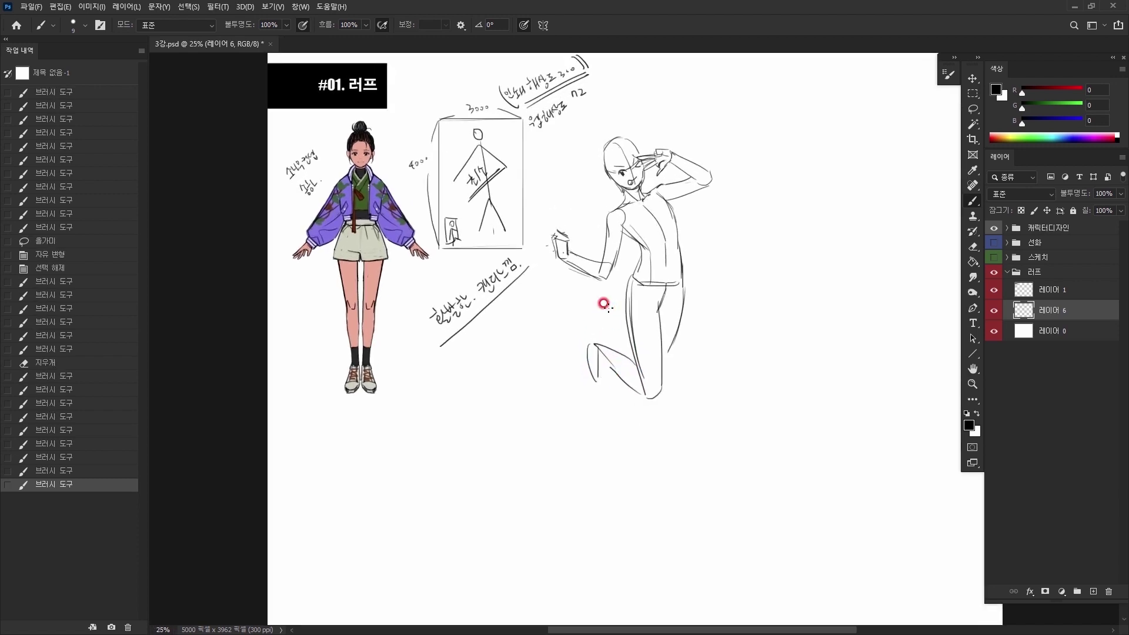
scroll(604, 304, right, 3)
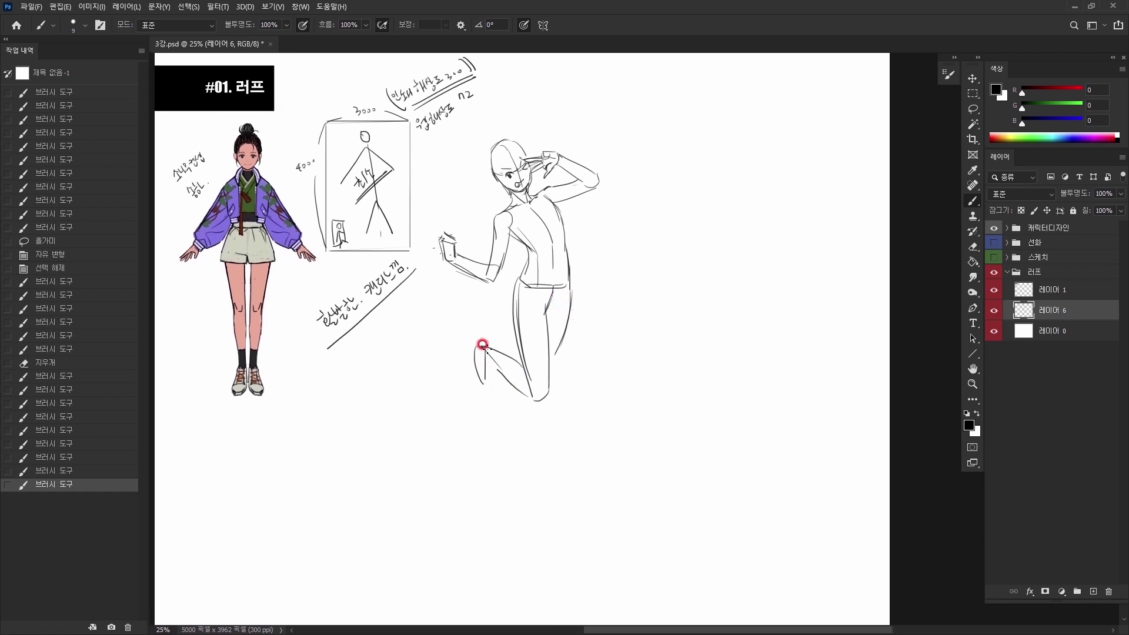
Step: Complete the folded-back foot, and sketch the straight supporting leg below the knee with its ankle and pointed foot
mouse_move(485, 343)
mouse_down()
mouse_move(473, 355)
mouse_move(483, 366)
mouse_move(475, 376)
mouse_move(487, 377)
mouse_up()
drag(571, 291, 549, 385)
drag(552, 375, 523, 479)
mouse_move(523, 407)
mouse_down()
mouse_move(507, 484)
mouse_move(527, 499)
mouse_move(516, 472)
mouse_move(508, 501)
mouse_move(523, 478)
mouse_move(522, 494)
mouse_up()
key(e)
key(b)
drag(526, 496, 524, 519)
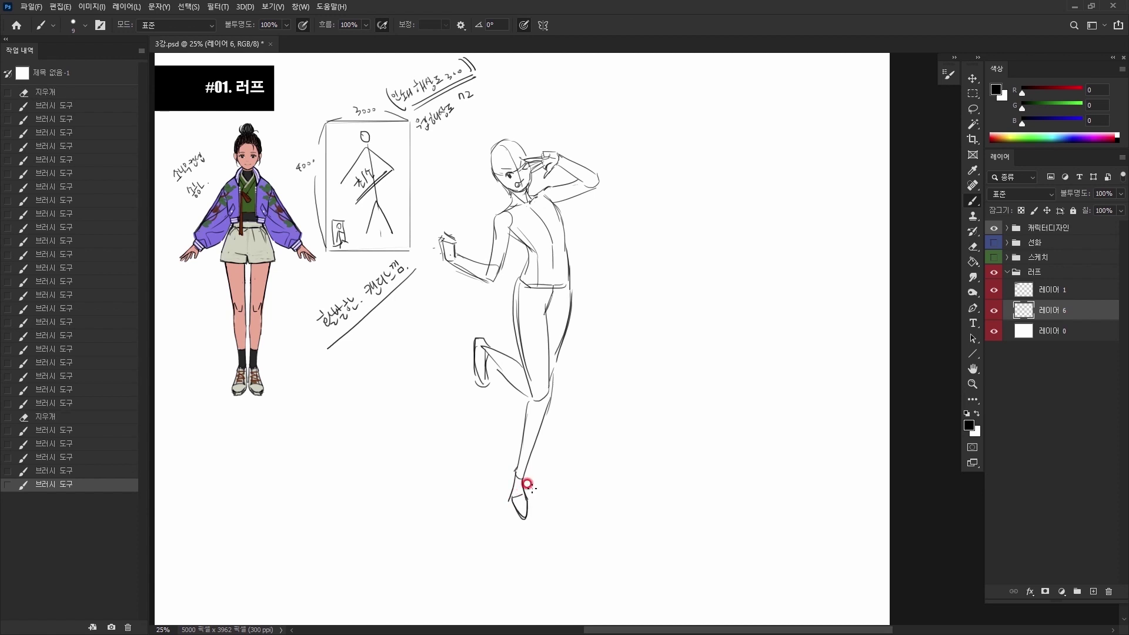
Step: Add the crotch crease at the top of the far thigh and redraw the supporting leg's calf outline
mouse_move(544, 306)
mouse_down()
mouse_move(558, 294)
mouse_move(563, 356)
mouse_up()
key(e)
key(b)
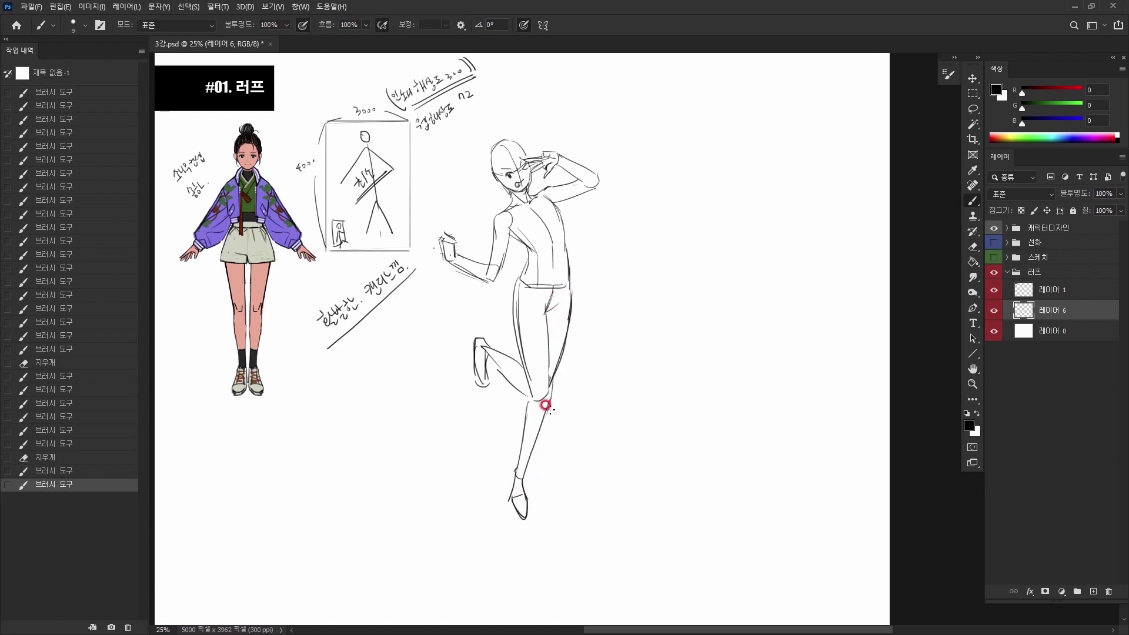
drag(545, 405, 520, 487)
Step: Lasso the supporting leg, stretch it longer and skew it slightly with Free Transform, and deselect it
key(l)
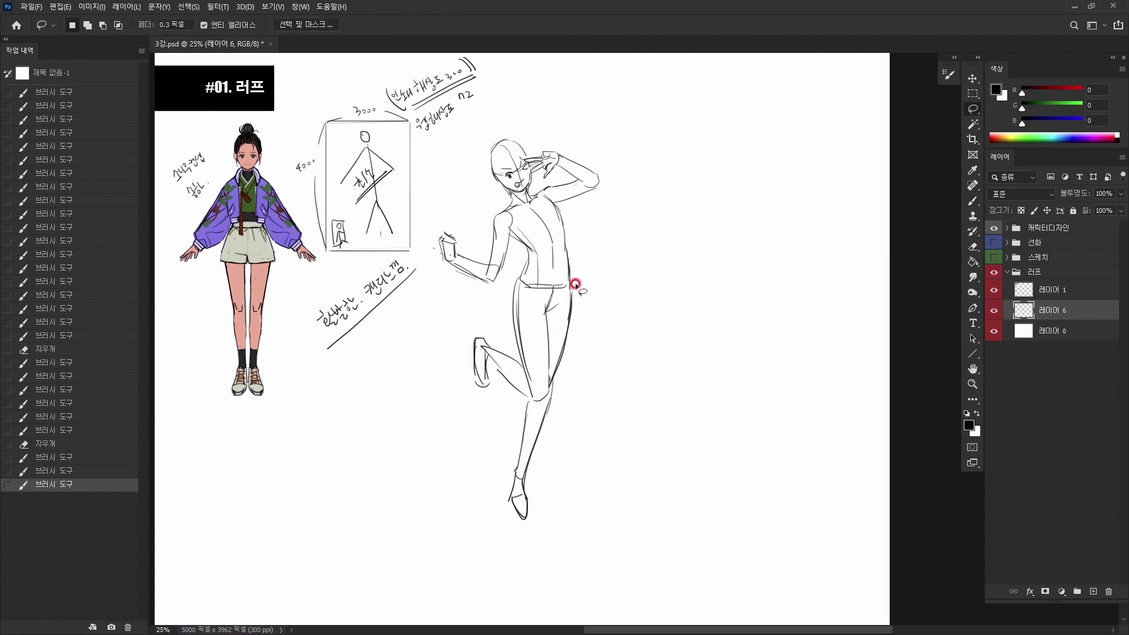
drag(570, 284, 569, 286)
key(ctrl+t)
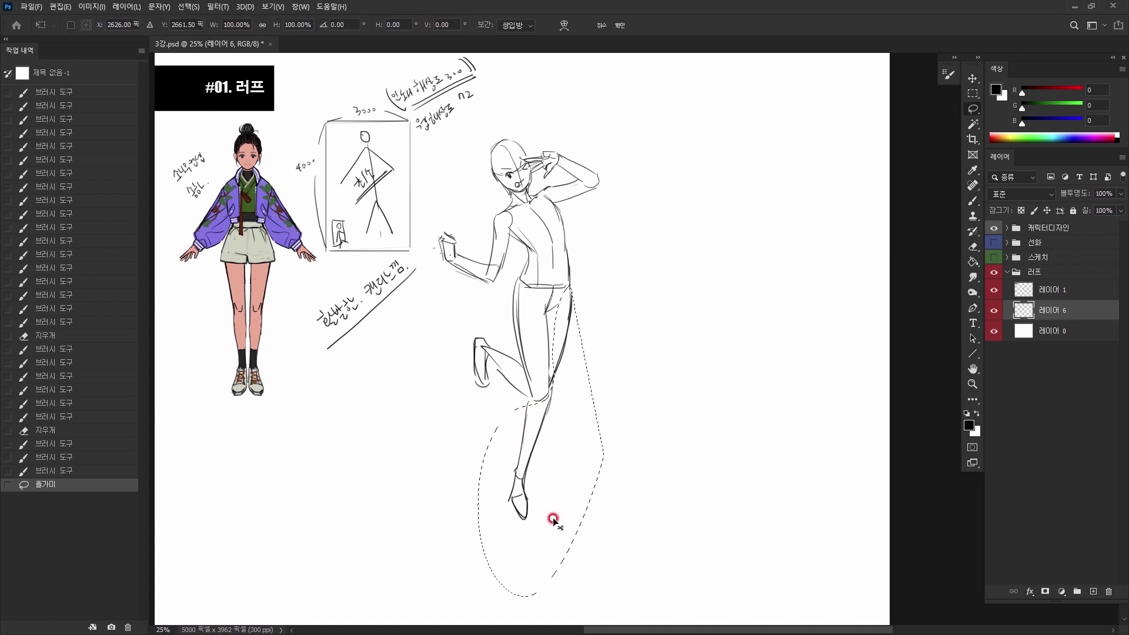
mouse_move(540, 595)
mouse_down()
mouse_move(544, 612)
mouse_move(532, 617)
mouse_up()
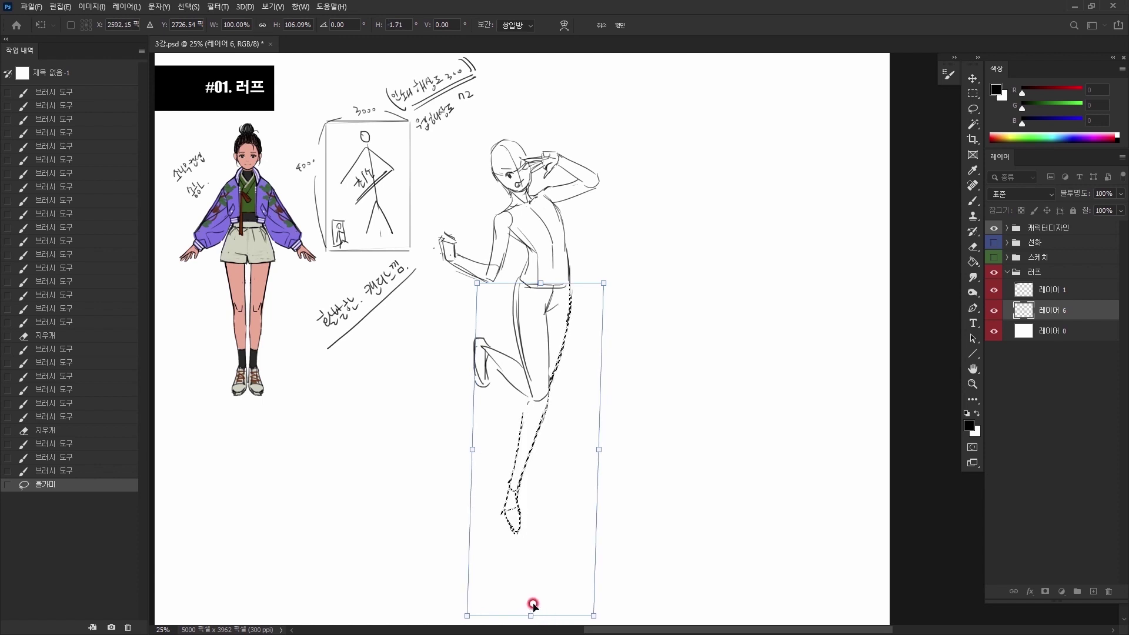
key(Return)
key(ctrl+d)
Step: Lasso the lowered arm's forearm and hand, nudge them slightly with the Move tool, and deselect
mouse_move(498, 282)
mouse_down()
mouse_move(420, 242)
mouse_move(500, 282)
mouse_up()
key(v)
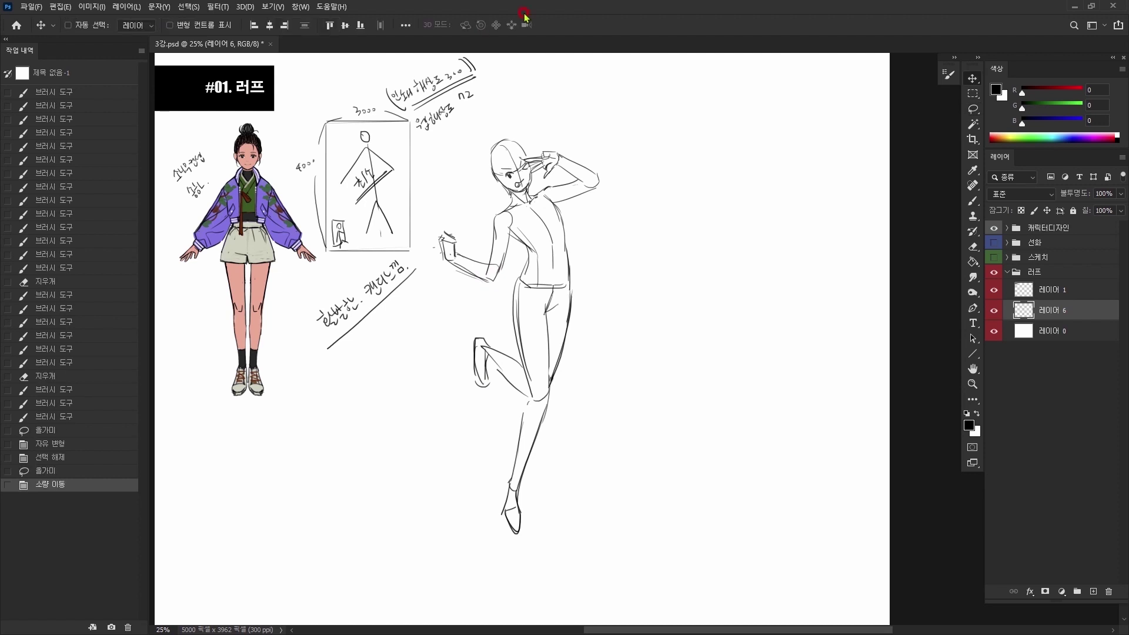
key(ctrl+d)
Step: Sketch the hair bun, hairline and loose side strands on the head, and tidy the neck and shoulder lines
key(b)
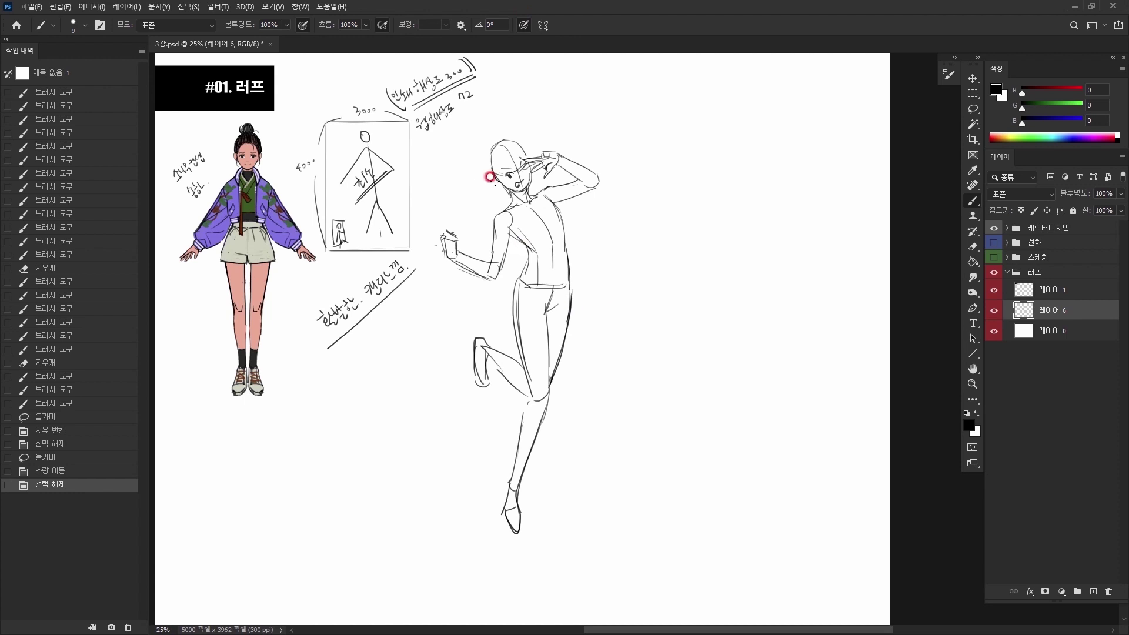
mouse_move(483, 146)
mouse_down()
mouse_move(489, 134)
mouse_move(495, 146)
mouse_up()
mouse_move(492, 130)
mouse_down()
mouse_move(481, 151)
mouse_move(495, 154)
mouse_move(499, 184)
mouse_up()
drag(493, 172, 499, 185)
mouse_move(499, 142)
mouse_down()
mouse_move(521, 151)
mouse_move(488, 172)
mouse_move(506, 148)
mouse_move(506, 160)
mouse_move(499, 168)
mouse_move(505, 128)
mouse_up()
drag(507, 136, 522, 155)
drag(531, 203, 544, 216)
mouse_move(498, 183)
mouse_down()
mouse_move(529, 196)
mouse_move(507, 190)
mouse_move(497, 215)
mouse_move(505, 187)
mouse_move(491, 202)
mouse_move(494, 229)
mouse_move(505, 223)
mouse_move(472, 259)
mouse_move(524, 262)
mouse_move(533, 291)
mouse_move(507, 204)
mouse_up()
key(e)
key(b)
key(e)
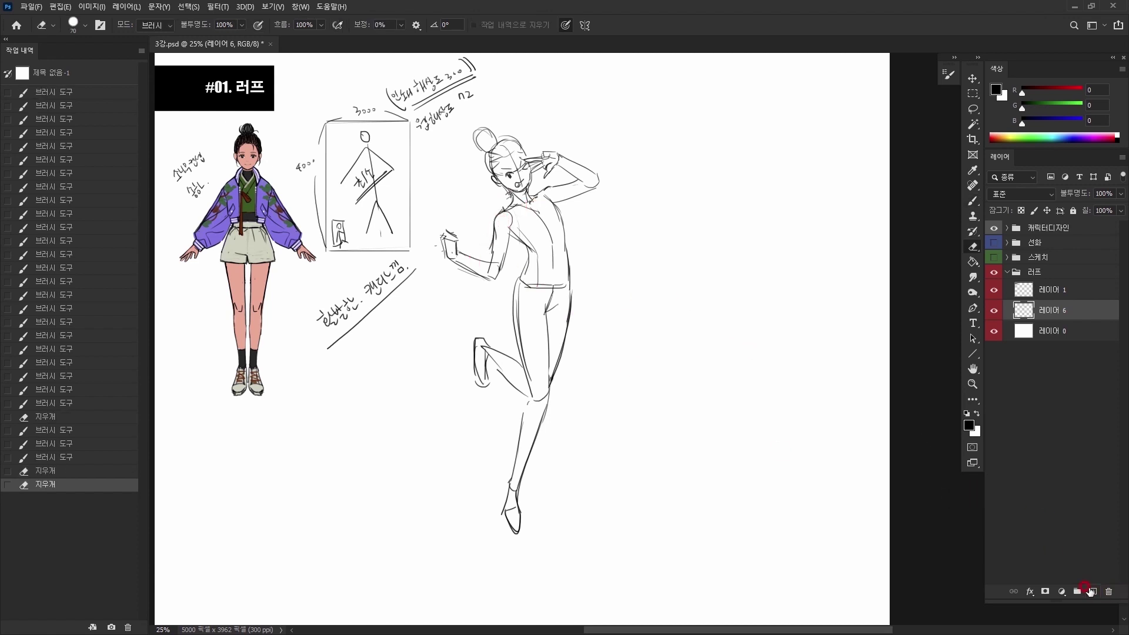
Step: Create a new layer above the body sketch and draw the jacket collar around the neck
click(1093, 592)
key(b)
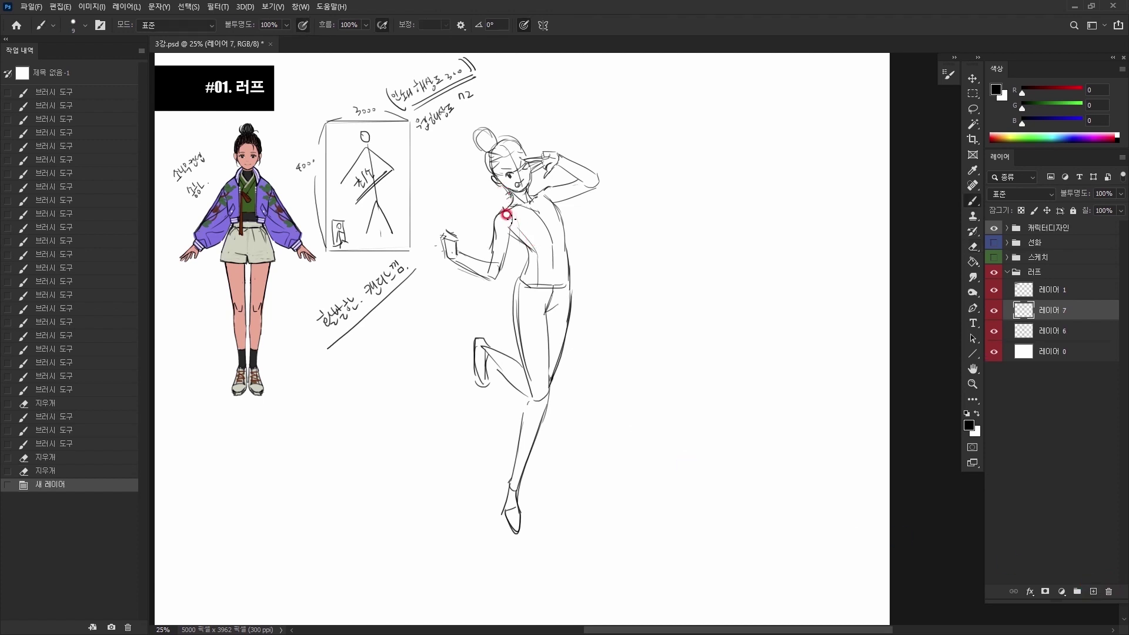
mouse_move(500, 190)
mouse_down()
mouse_move(525, 221)
mouse_move(498, 203)
mouse_move(553, 211)
mouse_move(525, 179)
mouse_move(522, 188)
mouse_move(550, 200)
mouse_move(525, 181)
mouse_move(517, 270)
mouse_move(521, 214)
mouse_move(507, 200)
mouse_move(532, 204)
mouse_move(527, 193)
mouse_move(532, 206)
mouse_move(532, 194)
mouse_move(531, 221)
mouse_up()
key(e)
key(b)
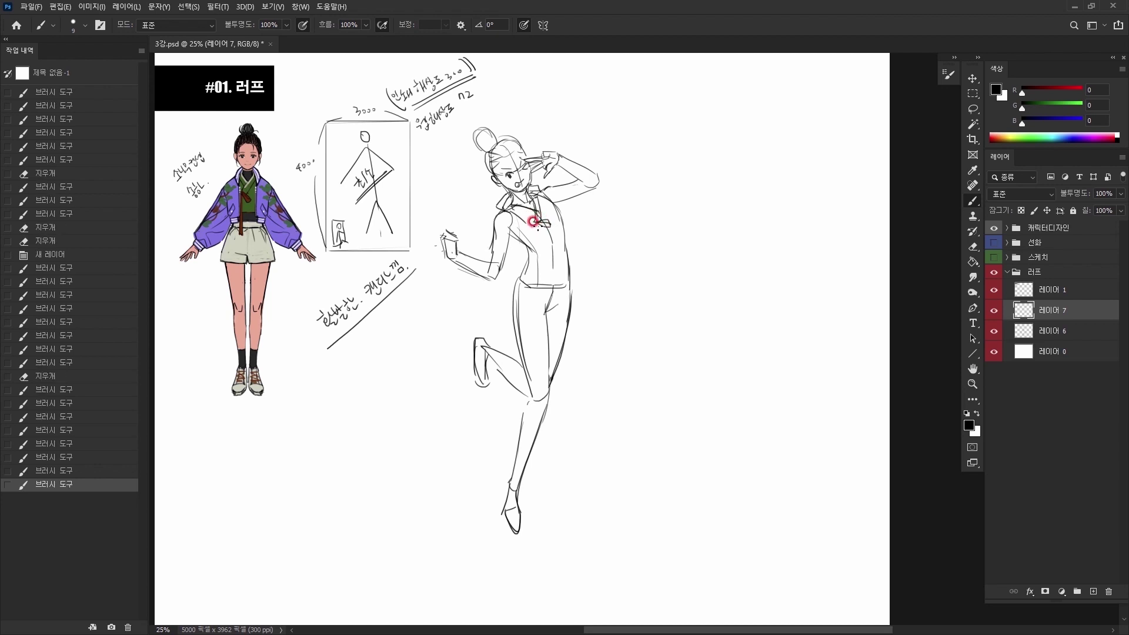
Step: Draw the ribbon hanging from the chest knot and the open jacket front flaring toward the lowered arm
drag(534, 221, 535, 226)
drag(535, 227, 549, 284)
drag(534, 225, 492, 297)
drag(515, 258, 494, 297)
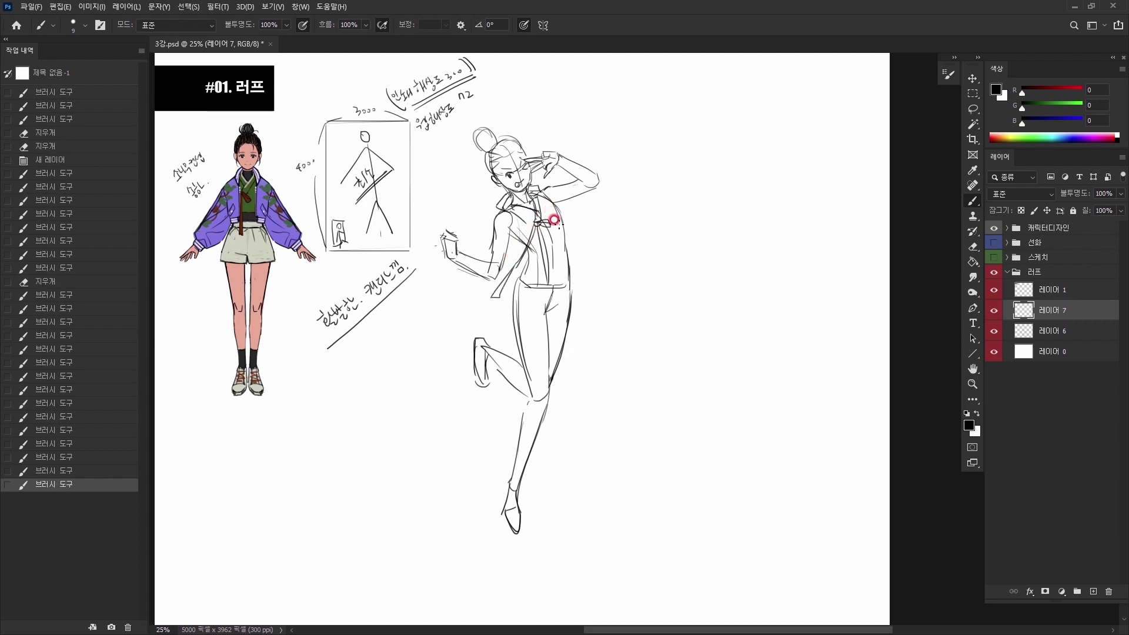
Step: Sketch the jacket front on the raised-arm side and a loose sleeve around the raised arm and its elbow
mouse_move(550, 226)
mouse_down()
mouse_move(550, 198)
mouse_move(534, 189)
mouse_move(564, 211)
mouse_up()
key(e)
key(b)
mouse_move(556, 202)
mouse_down()
mouse_move(545, 230)
mouse_move(562, 212)
mouse_move(555, 194)
mouse_move(563, 216)
mouse_move(548, 198)
mouse_move(519, 231)
mouse_up()
key(e)
key(b)
mouse_move(534, 186)
mouse_down()
mouse_move(560, 167)
mouse_move(552, 159)
mouse_move(568, 172)
mouse_move(559, 202)
mouse_move(599, 190)
mouse_up()
drag(597, 199, 594, 169)
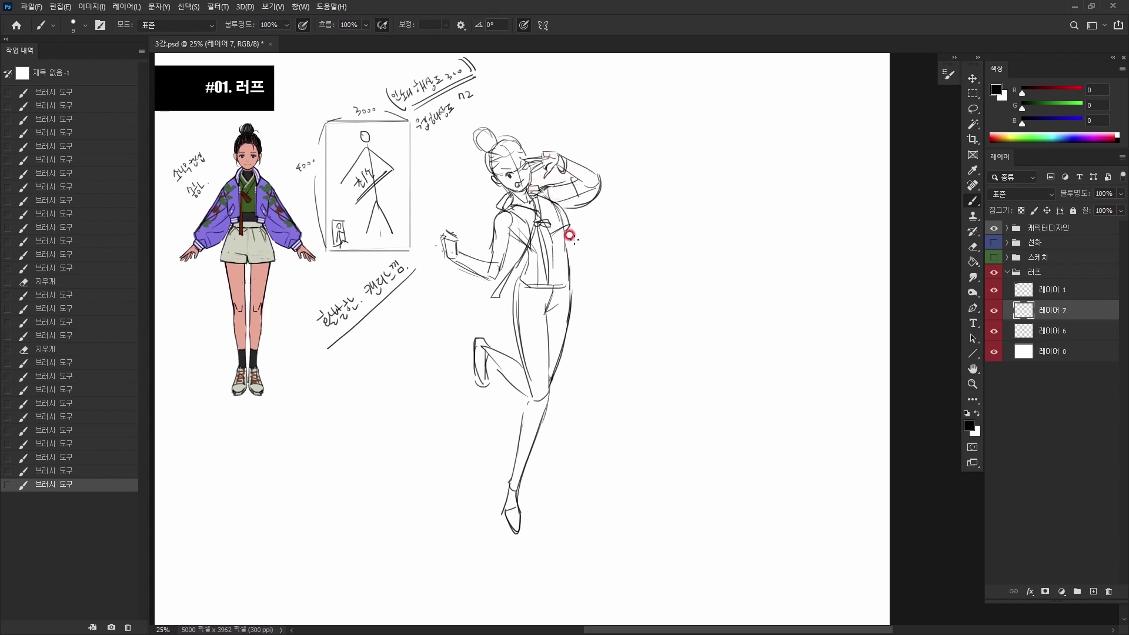
Step: Draw the cropped jacket's hem and side folds on the raised-arm side, down to the waist
mouse_move(551, 243)
mouse_down()
mouse_move(569, 241)
mouse_move(563, 215)
mouse_move(569, 225)
mouse_up()
key(e)
key(b)
drag(568, 222, 570, 241)
mouse_move(564, 242)
mouse_down()
mouse_move(561, 209)
mouse_move(547, 230)
mouse_move(570, 234)
mouse_up()
key(e)
key(b)
mouse_move(570, 234)
mouse_down()
mouse_move(554, 244)
mouse_move(569, 255)
mouse_up()
Step: Sketch the waistband and flared shorts over the hips, and add a curved line on the folded calf
mouse_move(554, 257)
mouse_down()
mouse_move(523, 253)
mouse_move(509, 281)
mouse_move(512, 303)
mouse_move(503, 300)
mouse_move(557, 323)
mouse_up()
drag(546, 306, 570, 285)
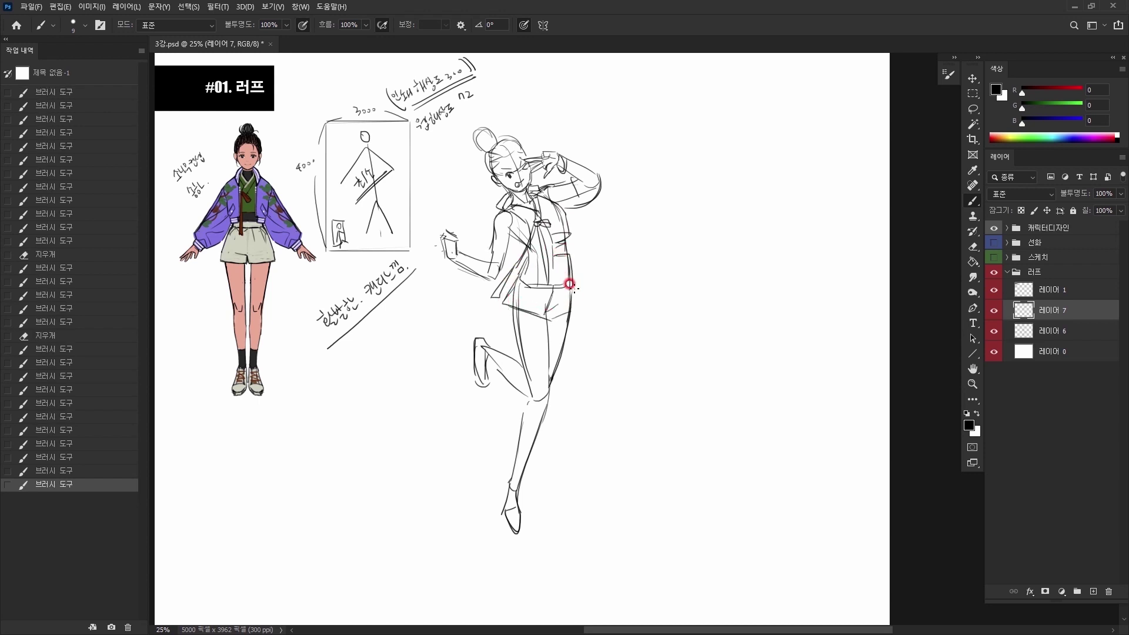
mouse_move(519, 341)
mouse_down()
mouse_move(532, 369)
mouse_move(511, 381)
mouse_up()
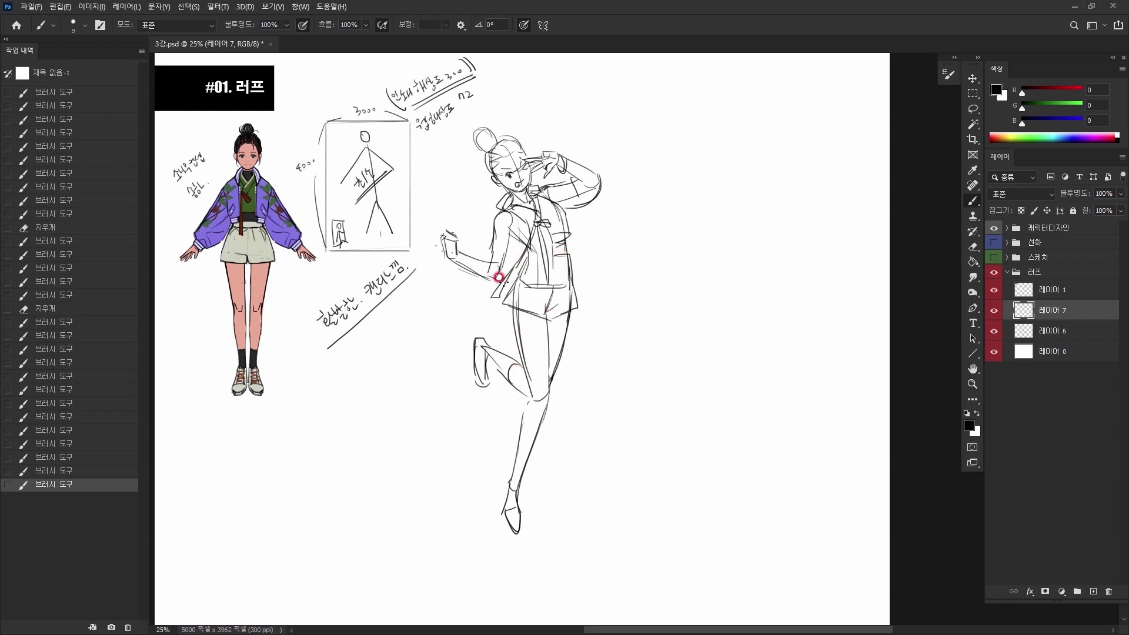
Step: Draw the loose jacket sleeve with its cuff and folds around the lowered bent arm
mouse_move(501, 217)
mouse_down()
mouse_move(491, 250)
mouse_move(456, 257)
mouse_up()
mouse_move(454, 264)
mouse_down()
mouse_move(493, 282)
mouse_move(513, 257)
mouse_move(485, 260)
mouse_up()
drag(505, 261, 497, 283)
drag(507, 231, 493, 276)
drag(505, 328, 479, 330)
drag(642, 280, 701, 285)
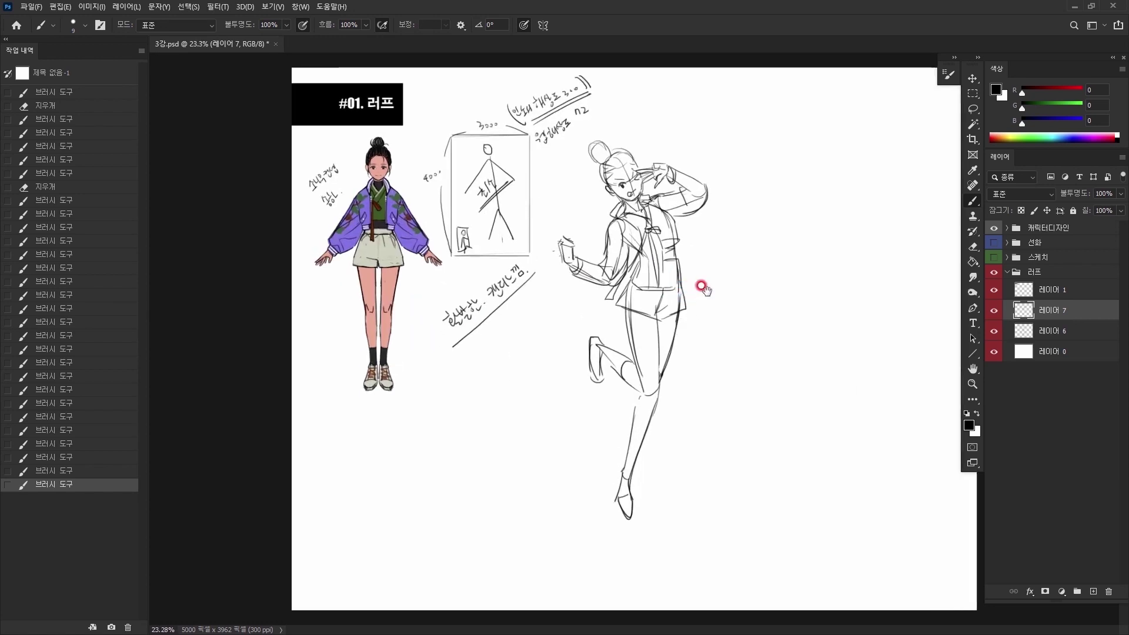
scroll(635, 194, up, 1)
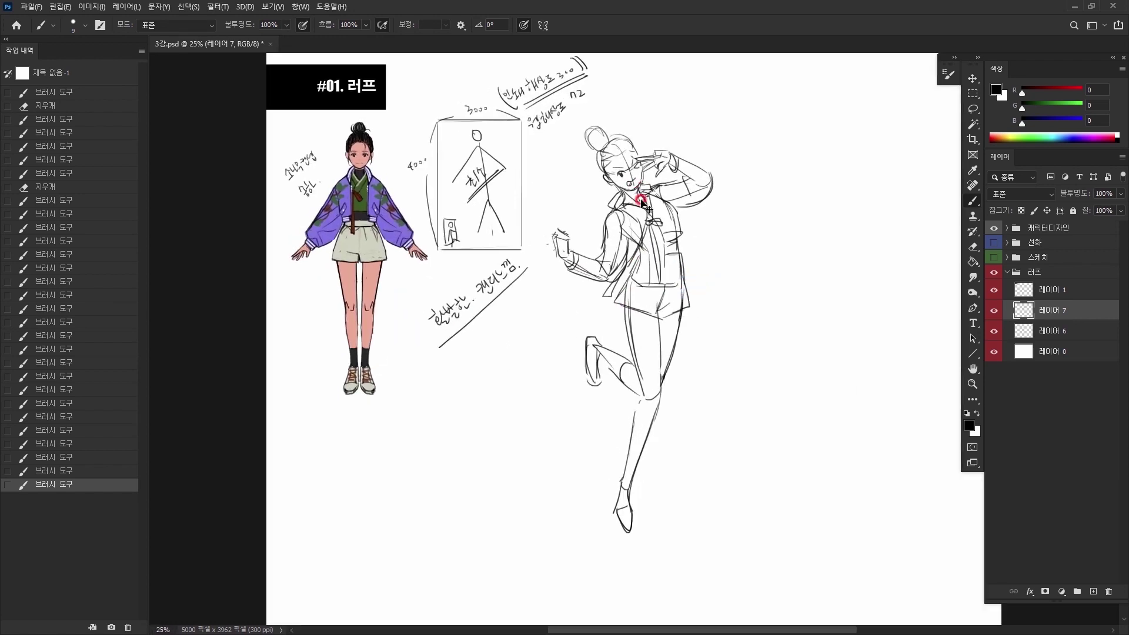
mouse_move(725, 227)
mouse_down()
mouse_move(557, 257)
mouse_move(628, 263)
mouse_up()
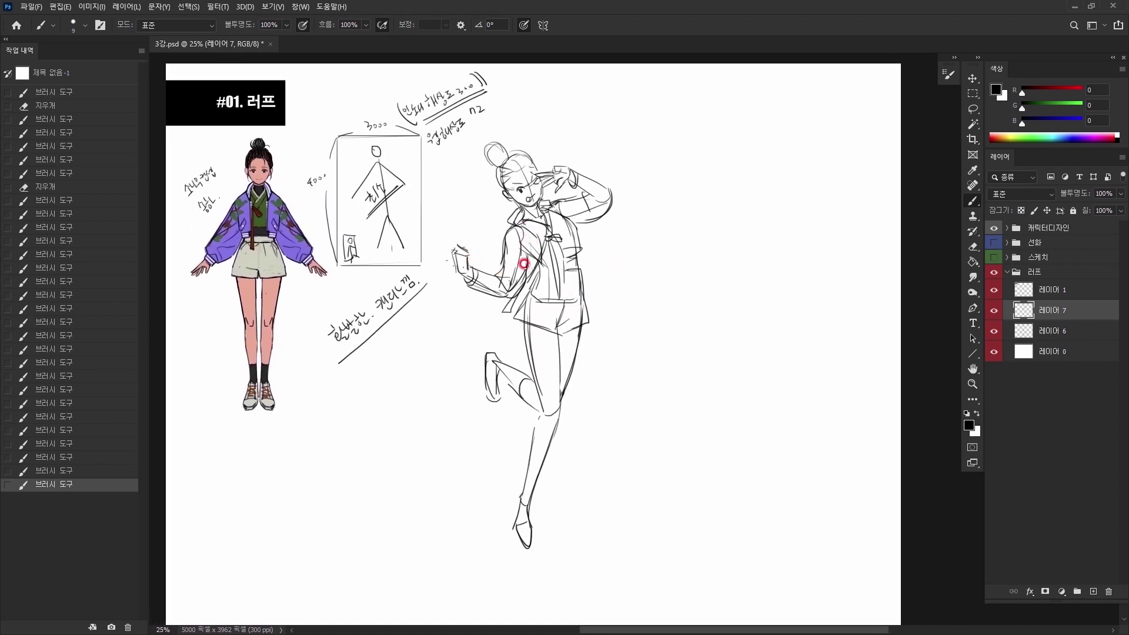
drag(515, 230, 521, 239)
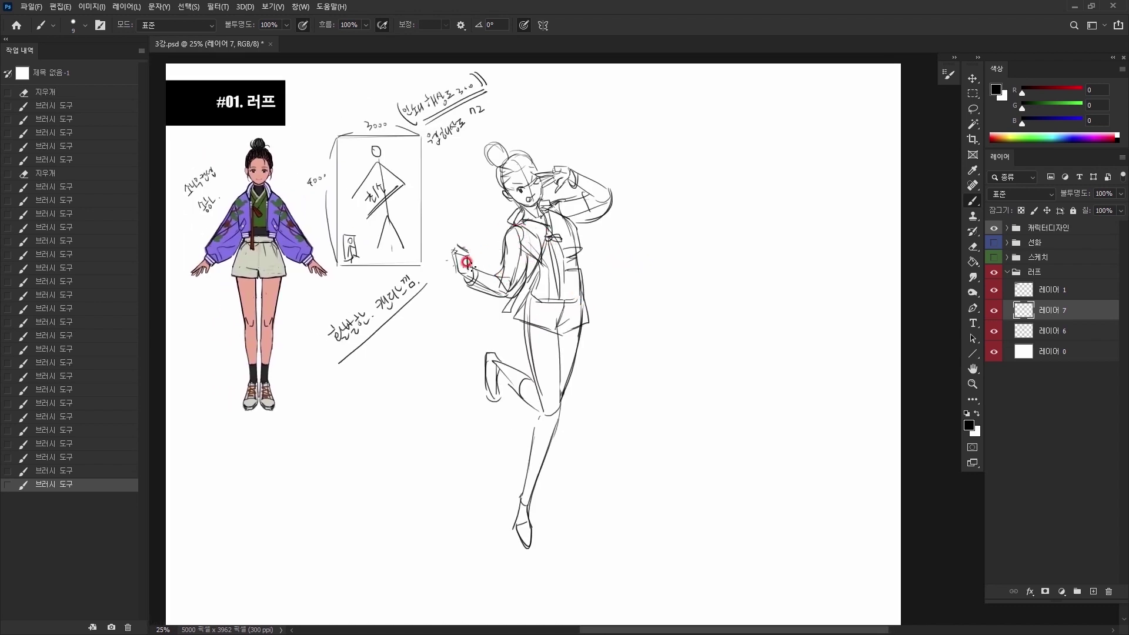
Step: Refine the collar and shoulder folds beside the neck, and draw a band extending behind the lowered arm's shoulder
drag(555, 201, 552, 196)
drag(550, 204, 569, 212)
drag(550, 203, 552, 212)
drag(541, 207, 546, 214)
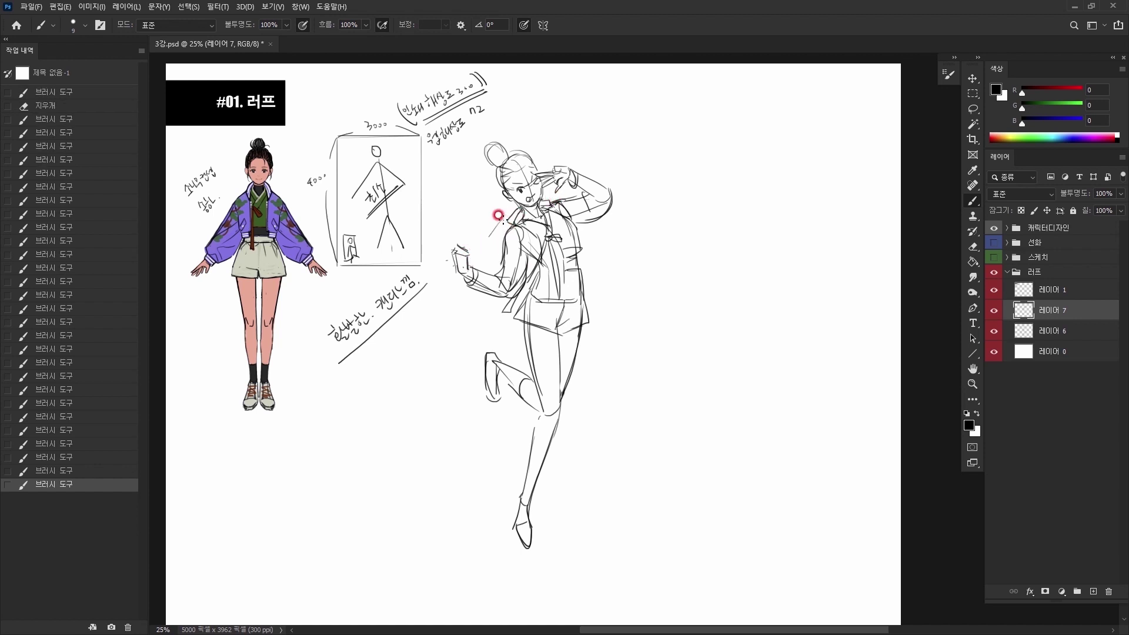
drag(508, 204, 486, 237)
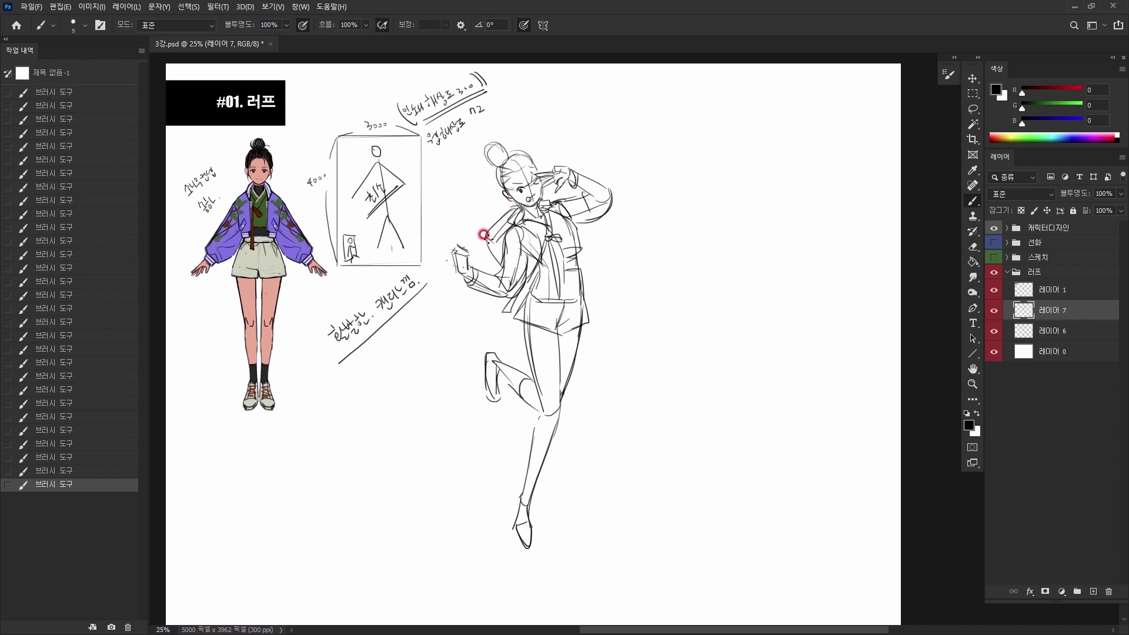
drag(515, 230, 514, 292)
Step: Undo the first hand strokes and sketch a rectangular prop with dark hatching held in the lowered arm's hand
key(e)
key(b)
mouse_move(466, 251)
mouse_down()
mouse_move(448, 226)
mouse_move(460, 224)
mouse_move(485, 290)
mouse_move(477, 264)
mouse_up()
key(ctrl+z)
key(ctrl+z)
key(ctrl+z)
key(e)
key(b)
mouse_move(459, 215)
mouse_down()
mouse_move(444, 227)
mouse_move(468, 257)
mouse_move(445, 238)
mouse_up()
mouse_move(446, 247)
mouse_down()
mouse_move(455, 227)
mouse_move(450, 252)
mouse_move(444, 240)
mouse_move(474, 241)
mouse_move(442, 253)
mouse_up()
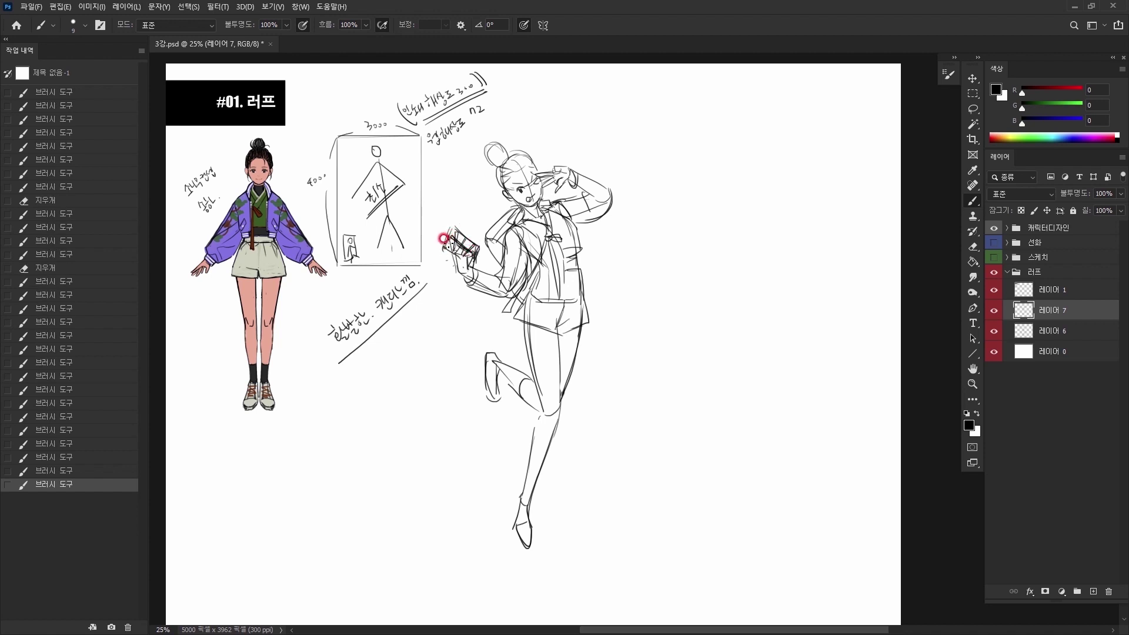
Step: Add a small round ornament beside the bent forearm and a ribbon tail hanging below its wrist
drag(494, 249, 492, 255)
drag(494, 249, 488, 266)
mouse_move(481, 259)
mouse_down()
mouse_move(499, 271)
mouse_move(490, 268)
mouse_up()
drag(495, 253, 491, 249)
drag(479, 292, 474, 295)
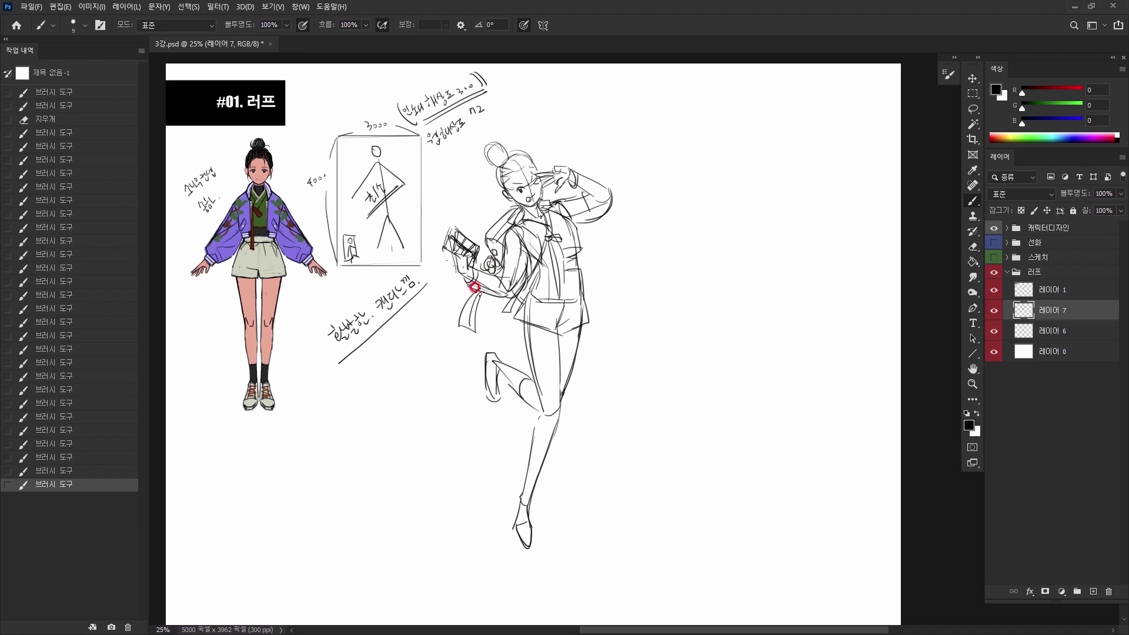
drag(479, 241, 481, 246)
Step: Hide 레이어 7, lasso both legs on 레이어 6, shorten them slightly with Free Transform, and show 레이어 7 again
click(993, 310)
click(1024, 331)
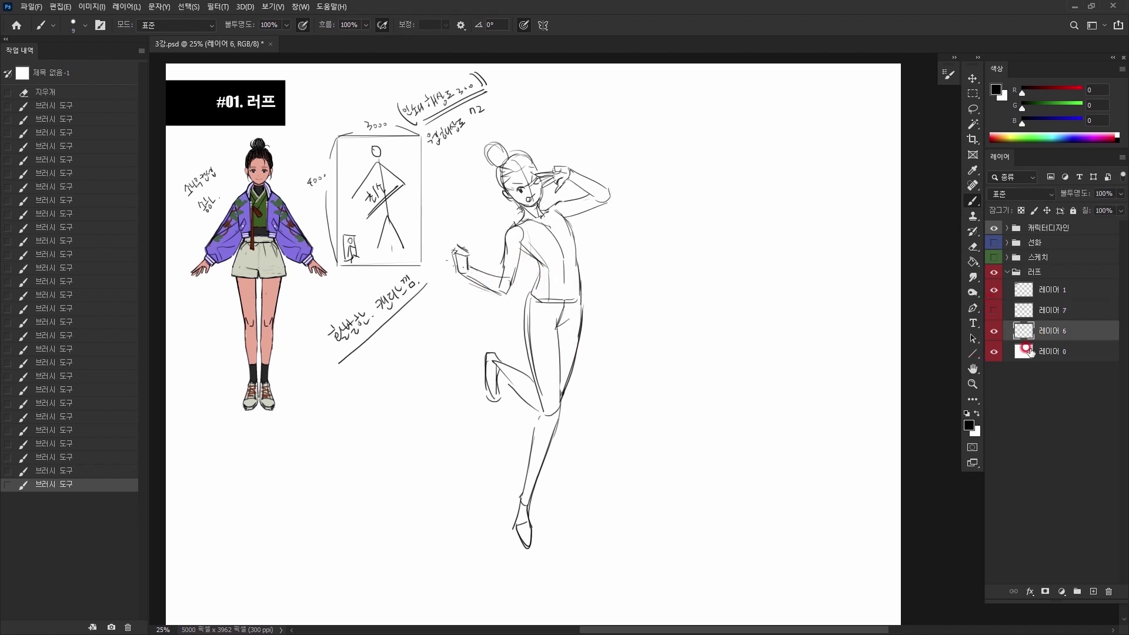
key(l)
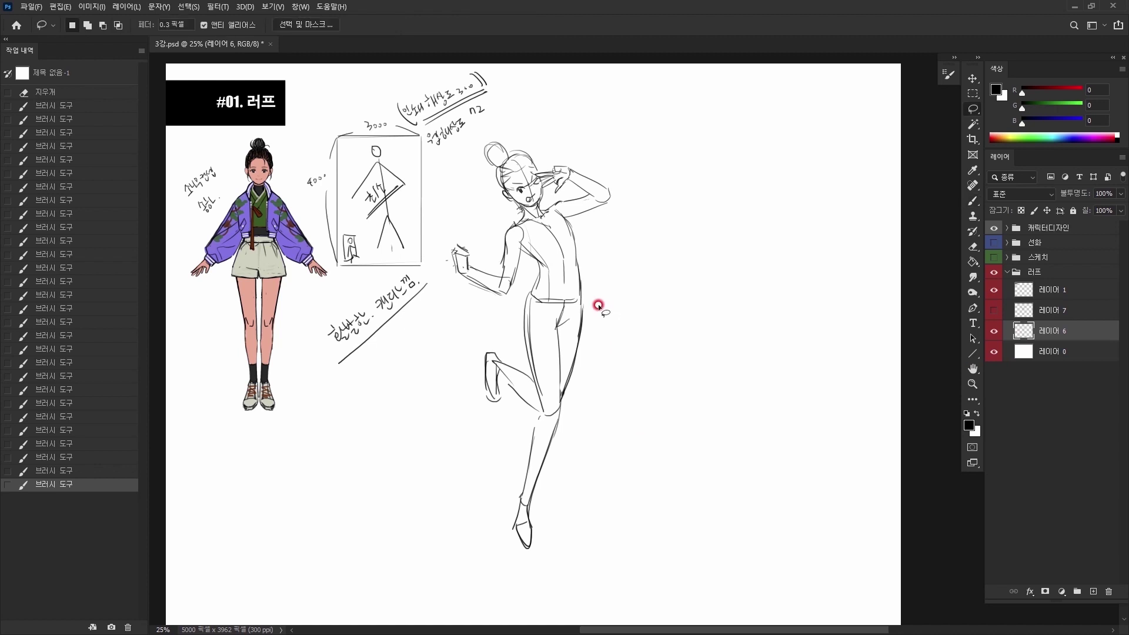
mouse_move(594, 303)
mouse_down()
mouse_move(532, 612)
mouse_move(658, 464)
mouse_up()
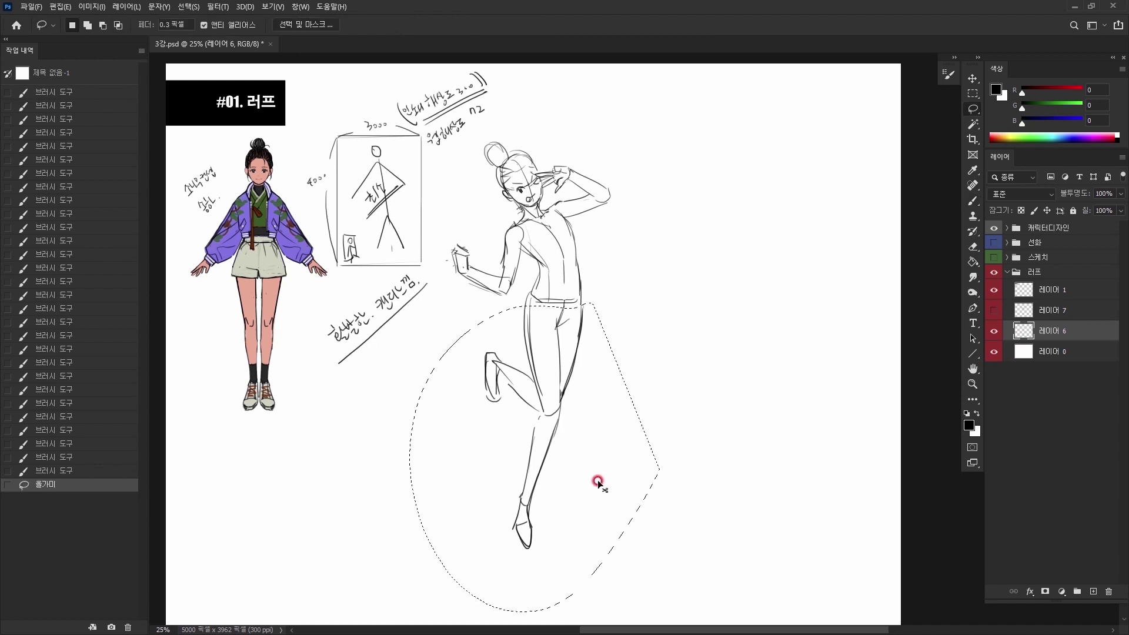
key(ctrl+t)
drag(533, 608, 536, 589)
key(Return)
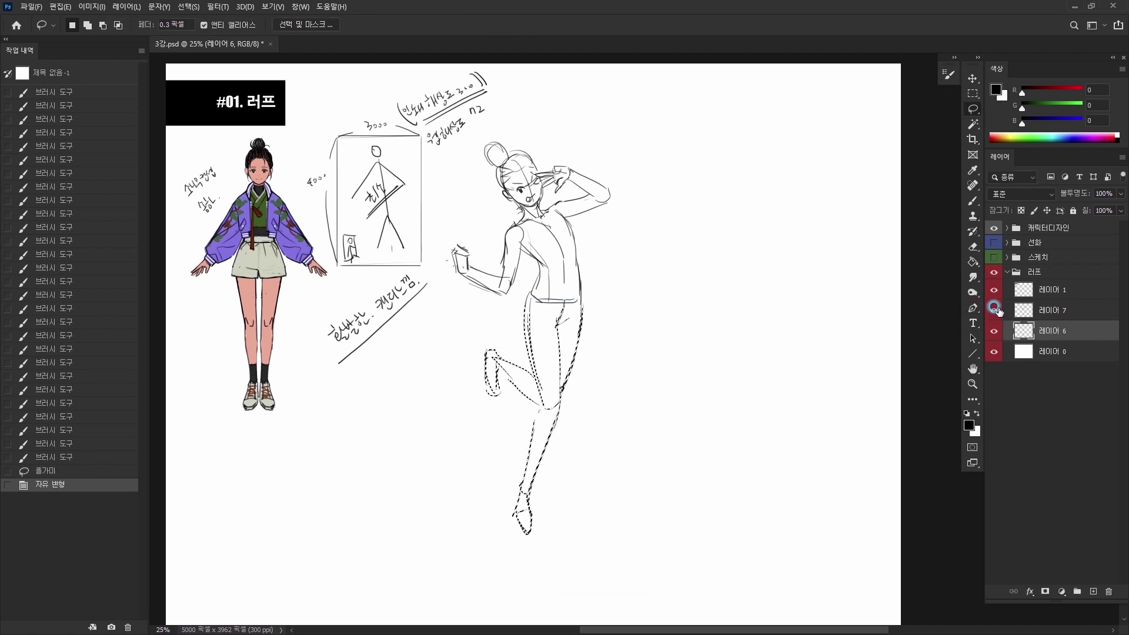
click(994, 309)
key(ctrl+d)
Step: Group 레이어 6 and 레이어 7, check the group by toggling its visibility, and rename it 1
drag(545, 309, 512, 315)
scroll(516, 317, up, 3)
drag(585, 305, 602, 317)
key(b)
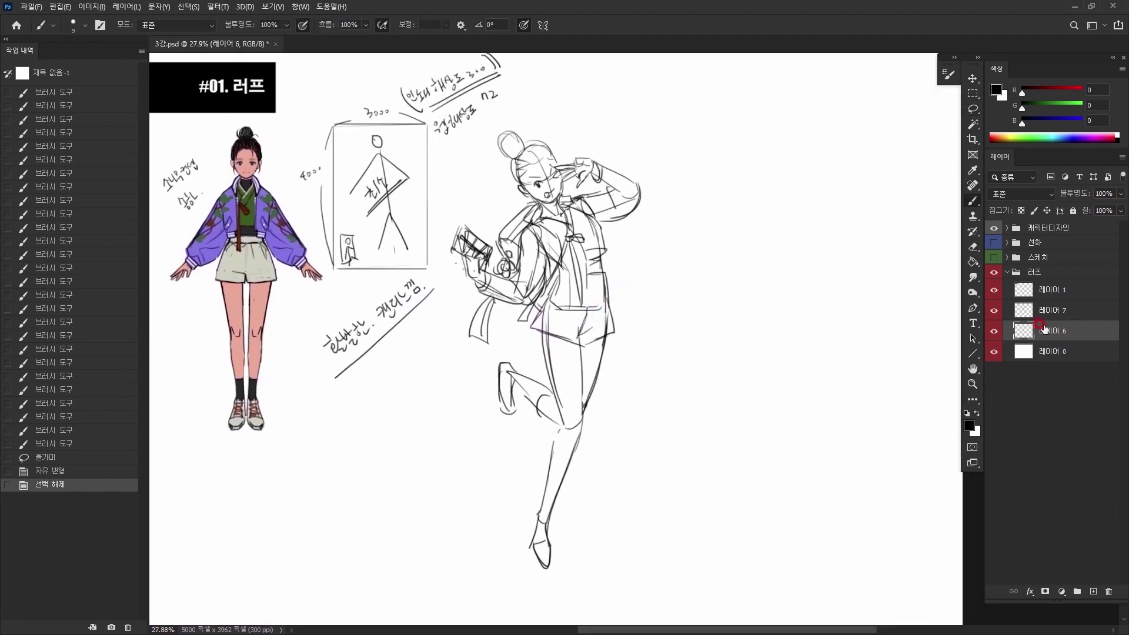
ctrl+click(1038, 319)
key(ctrl+g)
click(994, 307)
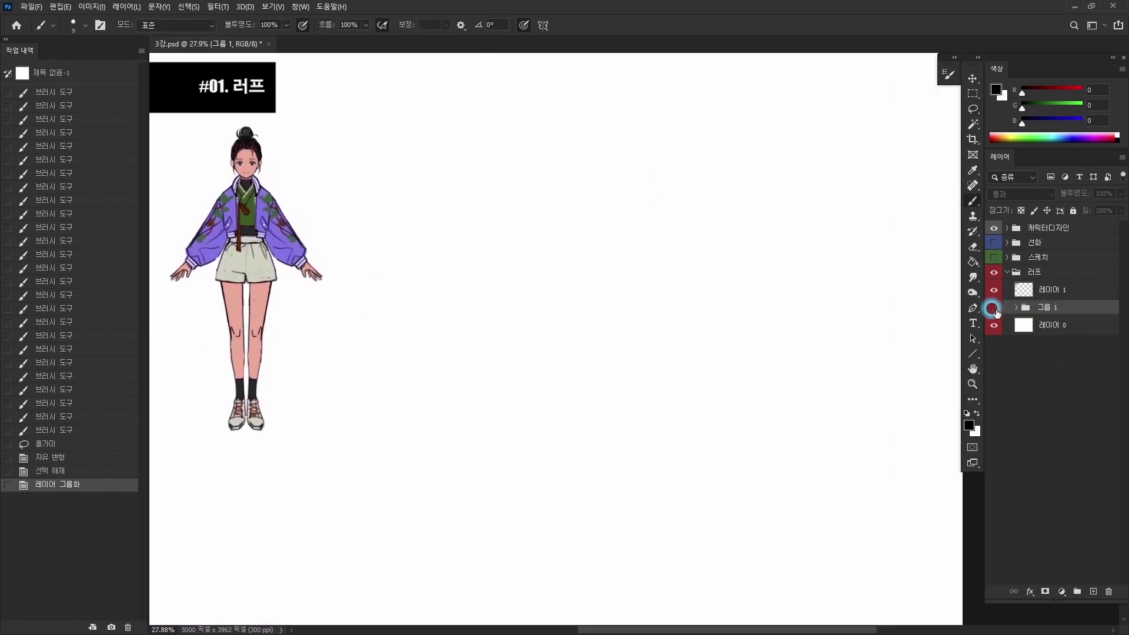
click(994, 307)
double_click(1045, 307)
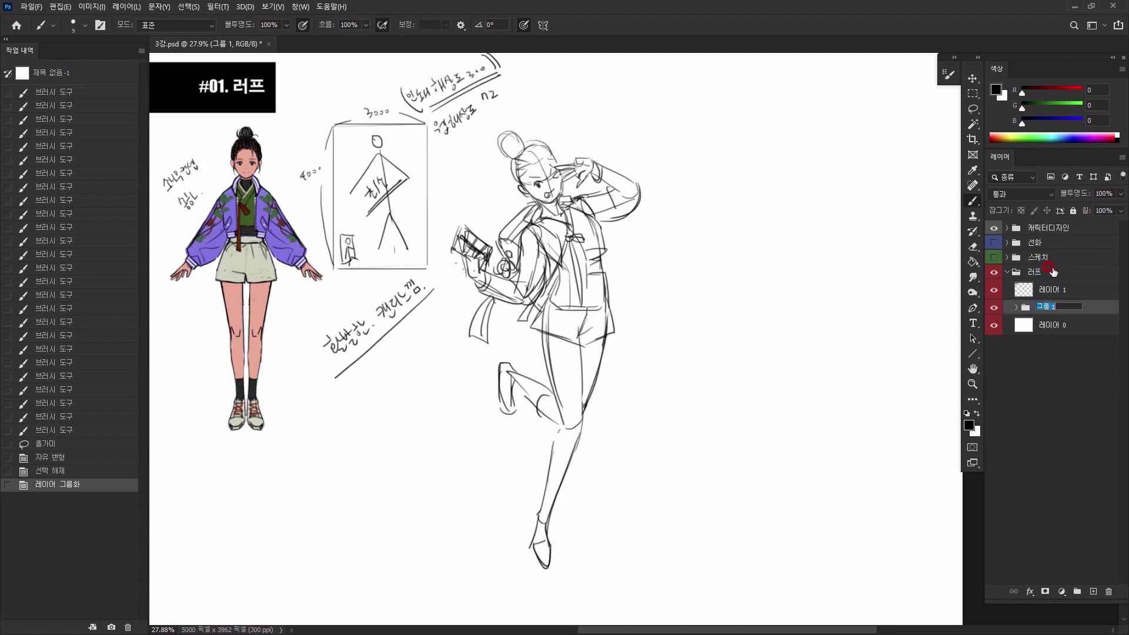
key(Return)
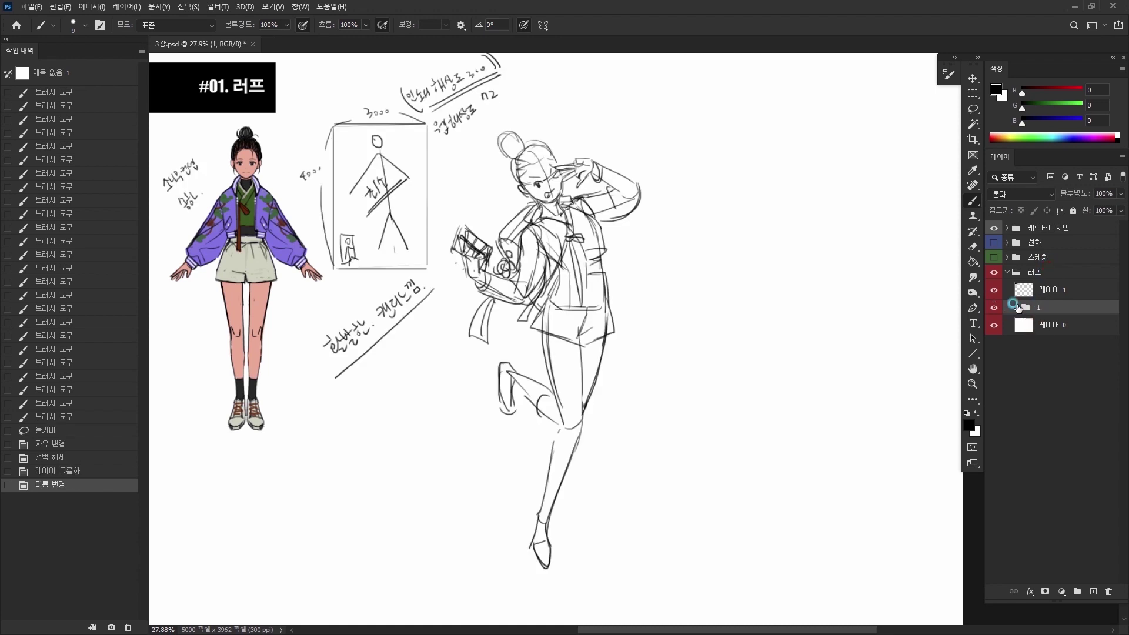
Step: Create a new layer and sketch a second figure's head, facial features and first neck line in the empty space beside the first pose
click(1093, 591)
drag(729, 295, 686, 301)
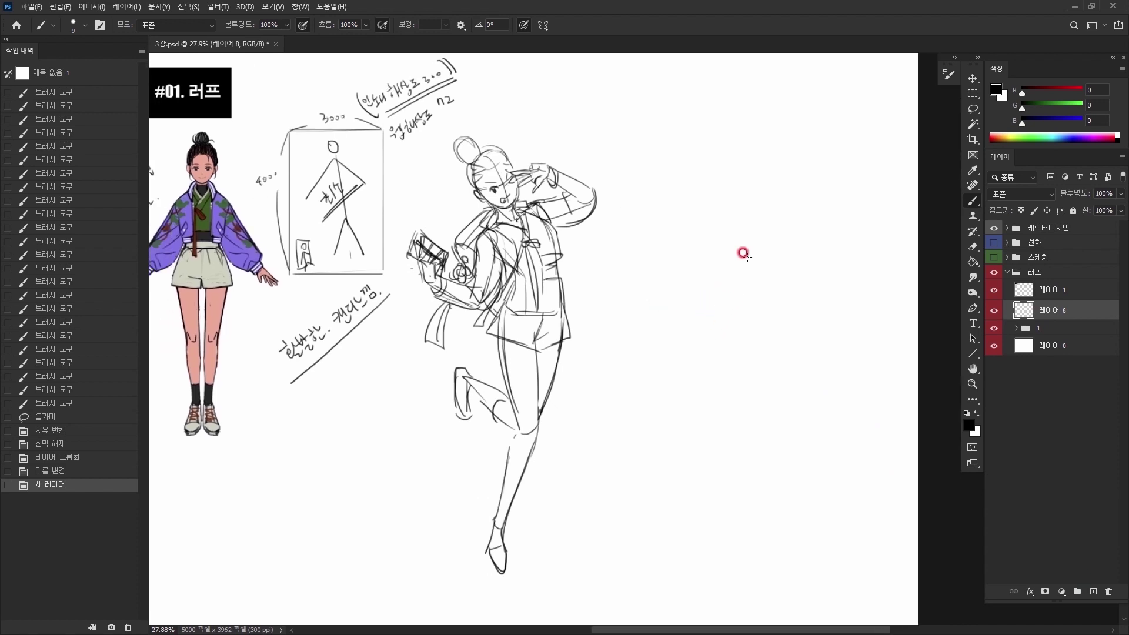
mouse_move(681, 183)
mouse_down()
mouse_move(693, 254)
mouse_move(715, 192)
mouse_move(733, 241)
mouse_move(727, 262)
mouse_up()
key(ctrl+z)
mouse_move(692, 207)
mouse_down()
mouse_move(708, 262)
mouse_move(721, 240)
mouse_move(686, 189)
mouse_move(698, 192)
mouse_up()
key(e)
key(b)
drag(695, 192, 721, 190)
mouse_move(709, 242)
mouse_down()
mouse_move(716, 235)
mouse_move(691, 240)
mouse_move(715, 240)
mouse_move(706, 262)
mouse_move(734, 239)
mouse_move(705, 305)
mouse_up()
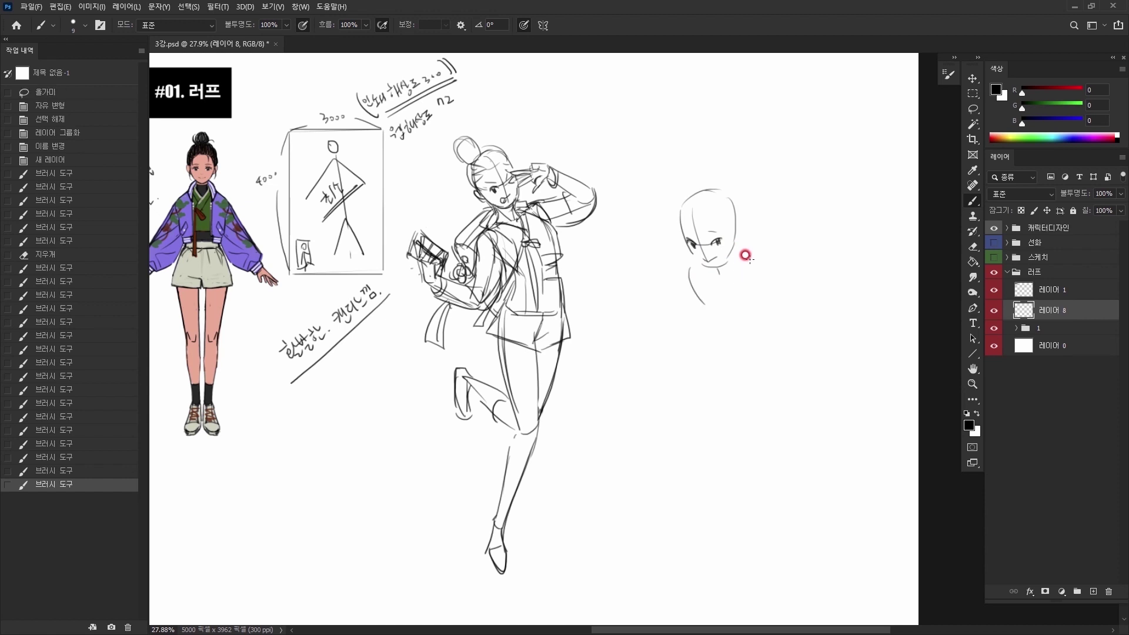
Step: Rough in the second figure's sloping shoulders, leaning upper torso and rounded far shoulder below the head
mouse_move(738, 239)
mouse_down()
mouse_move(767, 266)
mouse_move(717, 272)
mouse_up()
key(e)
key(b)
mouse_move(712, 267)
mouse_down()
mouse_move(732, 242)
mouse_move(690, 254)
mouse_move(685, 242)
mouse_move(760, 260)
mouse_move(796, 293)
mouse_up()
key(e)
key(b)
drag(720, 312, 777, 331)
drag(793, 300, 789, 326)
drag(775, 281, 787, 332)
Step: Draw the near side of the second figure's chest and erase the overlapping torso lines
drag(712, 273, 741, 323)
key(e)
drag(714, 284, 733, 323)
key(b)
key(e)
drag(731, 283, 745, 308)
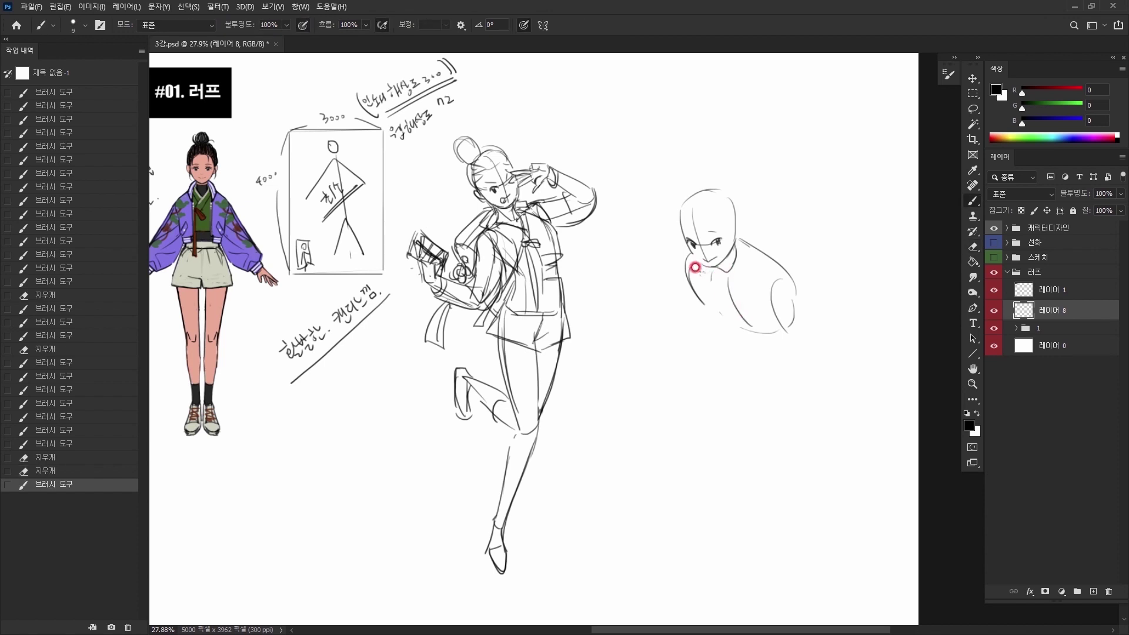
Step: Try rounded chest and hip volumes for the second figure's torso, undoing the unwanted strokes
drag(699, 272, 706, 273)
mouse_move(705, 274)
mouse_down()
mouse_move(758, 346)
mouse_move(788, 334)
mouse_move(734, 349)
mouse_up()
drag(790, 281, 791, 325)
mouse_move(708, 275)
mouse_down()
mouse_move(774, 291)
mouse_move(756, 323)
mouse_move(785, 354)
mouse_up()
key(ctrl+z)
key(ctrl+z)
mouse_move(726, 322)
mouse_down()
mouse_move(788, 318)
mouse_move(793, 340)
mouse_up()
key(ctrl+z)
key(ctrl+z)
key(ctrl+z)
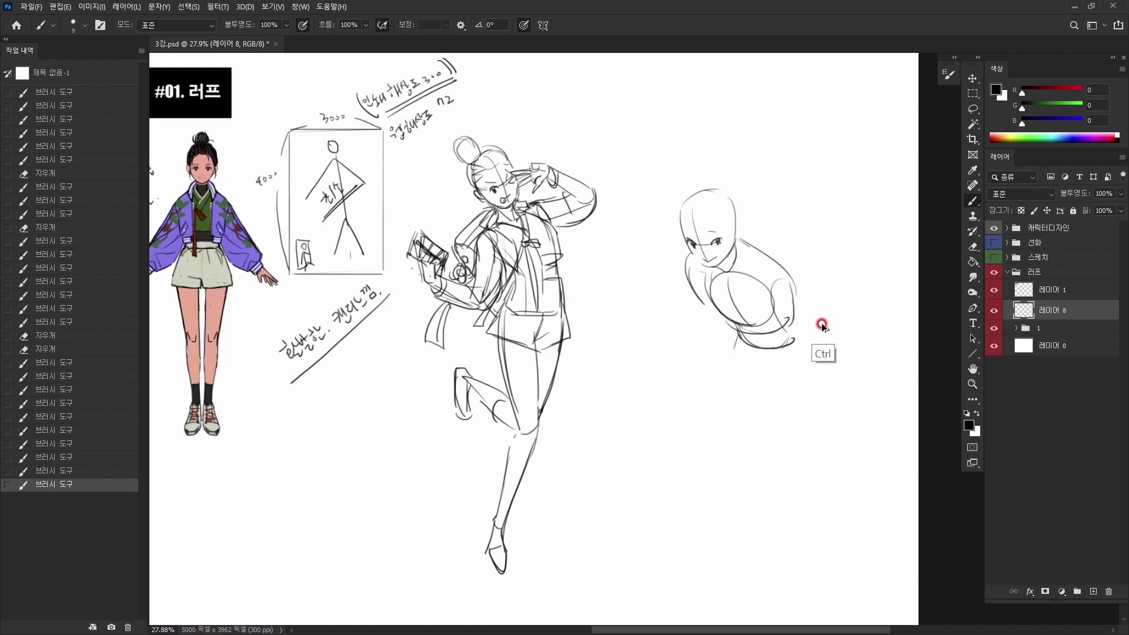
Step: Erase the rounded chest and hip construction volumes inside the second figure's torso
key(e)
key(b)
mouse_move(730, 275)
mouse_down()
mouse_move(767, 264)
mouse_move(781, 327)
mouse_up()
key(e)
key(b)
drag(765, 262, 788, 322)
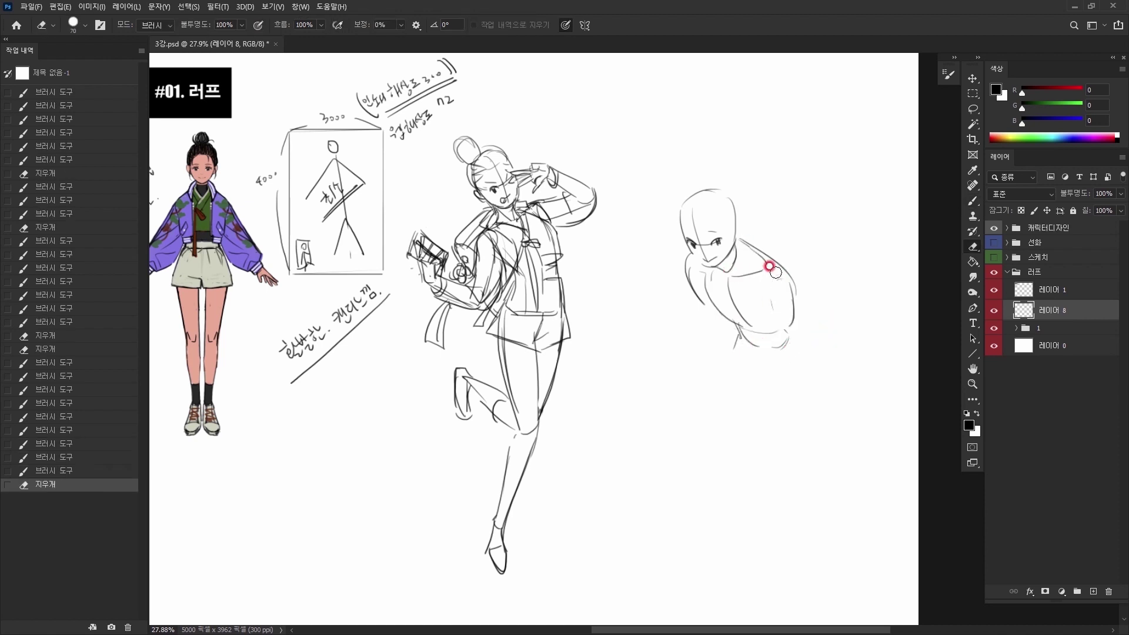
key(e)
mouse_move(729, 281)
mouse_down()
mouse_move(704, 267)
mouse_move(740, 303)
mouse_move(755, 273)
mouse_move(785, 352)
mouse_up()
Step: Sketch the first waist and thigh lines below the second figure's torso and erase the stray marks at the hip
key(b)
key(e)
key(b)
mouse_move(736, 323)
mouse_down()
mouse_move(746, 341)
mouse_move(756, 329)
mouse_move(741, 347)
mouse_move(773, 364)
mouse_move(662, 359)
mouse_move(710, 368)
mouse_move(702, 371)
mouse_move(740, 407)
mouse_up()
mouse_move(729, 366)
mouse_down()
mouse_move(746, 359)
mouse_move(707, 374)
mouse_up()
key(e)
mouse_move(748, 357)
mouse_down()
mouse_move(701, 376)
mouse_move(754, 349)
mouse_up()
key(b)
Step: Rework the second figure's front torso edge and far shoulder, and draw the waistline
key(e)
drag(697, 290, 728, 323)
key(b)
drag(690, 274, 739, 323)
mouse_move(735, 316)
mouse_down()
mouse_move(740, 330)
mouse_move(784, 347)
mouse_up()
key(e)
key(b)
Step: Rough in the second figure's rounded hip and the bent near leg in a squatting position
mouse_move(788, 334)
mouse_down()
mouse_move(781, 288)
mouse_move(785, 340)
mouse_move(716, 338)
mouse_move(751, 354)
mouse_up()
drag(791, 341, 785, 385)
drag(786, 386, 718, 406)
drag(721, 406, 782, 392)
Step: Erase the overlapping lines around the front of the waist and redraw the near knee and thigh contour
key(e)
mouse_move(716, 379)
mouse_down()
mouse_move(706, 368)
mouse_move(742, 348)
mouse_move(693, 354)
mouse_move(738, 340)
mouse_move(665, 337)
mouse_move(735, 330)
mouse_up()
key(b)
key(e)
key(b)
key(e)
key(b)
mouse_move(727, 328)
mouse_down()
mouse_move(664, 338)
mouse_move(674, 378)
mouse_move(703, 392)
mouse_up()
Step: Define the folded near leg from the knee back to the ankle and clean up its overlapping lines
key(e)
key(b)
key(e)
key(b)
mouse_move(713, 351)
mouse_down()
mouse_move(755, 397)
mouse_move(709, 395)
mouse_move(699, 383)
mouse_move(773, 399)
mouse_move(764, 388)
mouse_move(747, 411)
mouse_move(738, 404)
mouse_move(772, 413)
mouse_move(705, 392)
mouse_move(778, 398)
mouse_up()
key(e)
key(b)
key(e)
key(b)
key(e)
key(b)
Step: Sketch the near ankle, heel and foot beneath the squatting figure's hip
drag(762, 391, 783, 388)
mouse_move(779, 388)
mouse_down()
mouse_move(793, 399)
mouse_move(783, 419)
mouse_move(771, 411)
mouse_up()
mouse_move(755, 414)
mouse_down()
mouse_move(778, 411)
mouse_move(765, 416)
mouse_up()
key(e)
key(b)
drag(765, 416, 749, 428)
mouse_move(792, 394)
mouse_down()
mouse_move(751, 427)
mouse_move(789, 403)
mouse_up()
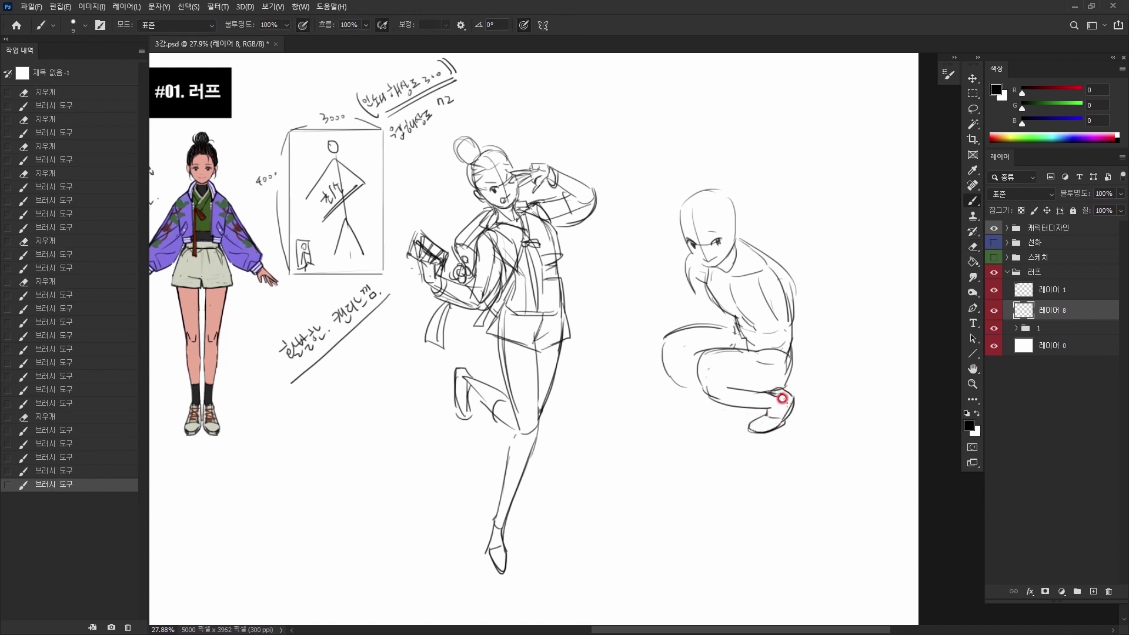
Step: Draw the squatting figure's far thigh and knee and add the far foot beside the near one
mouse_move(668, 334)
mouse_down()
mouse_move(658, 367)
mouse_move(695, 381)
mouse_up()
key(e)
mouse_move(713, 322)
mouse_down()
mouse_move(689, 328)
mouse_move(730, 332)
mouse_move(661, 348)
mouse_up()
mouse_move(662, 343)
mouse_down()
mouse_move(664, 366)
mouse_move(679, 378)
mouse_move(743, 406)
mouse_move(716, 419)
mouse_up()
drag(716, 419, 746, 414)
drag(717, 421, 745, 413)
Step: Try far arm lines between the shoulder and far knee, erasing and redrawing strokes at the front of the torso
mouse_move(665, 339)
mouse_down()
mouse_move(726, 336)
mouse_move(659, 327)
mouse_move(660, 337)
mouse_move(743, 336)
mouse_move(733, 320)
mouse_move(743, 339)
mouse_move(726, 272)
mouse_move(707, 289)
mouse_up()
key(e)
key(b)
key(e)
key(e)
key(b)
key(e)
key(b)
mouse_move(708, 294)
mouse_down()
mouse_move(708, 278)
mouse_move(707, 302)
mouse_up()
drag(708, 302, 729, 312)
key(e)
key(b)
Step: Redraw the front edge of the squatting figure's torso and erase part of the near shoulder's back contour
mouse_move(703, 274)
mouse_down()
mouse_move(720, 303)
mouse_move(706, 272)
mouse_move(707, 297)
mouse_move(732, 310)
mouse_move(726, 278)
mouse_move(739, 323)
mouse_up()
key(e)
key(b)
key(e)
key(b)
key(e)
drag(785, 259, 785, 287)
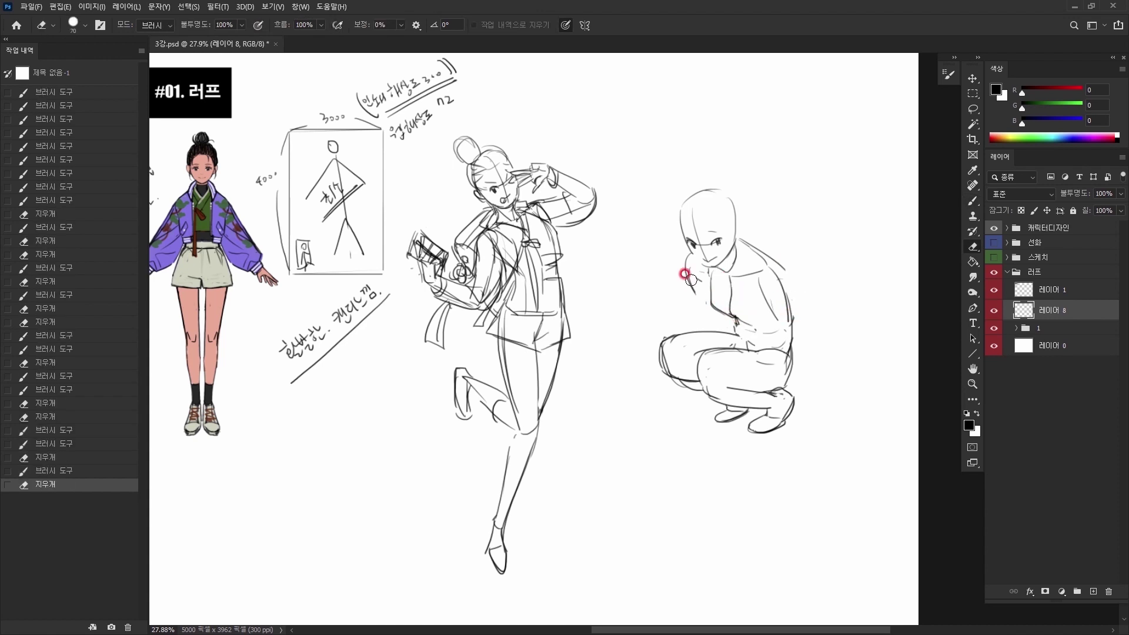
Step: Sketch the far upper arm descending from the shoulder beside the squatting figure's chin
key(b)
drag(676, 253, 704, 306)
key(e)
key(b)
drag(682, 255, 708, 308)
Step: Rough in the near arm running from the shoulder down across the squatting figure's torso to the thigh
key(e)
mouse_move(755, 250)
mouse_down()
mouse_move(776, 252)
mouse_move(776, 270)
mouse_move(753, 320)
mouse_move(756, 277)
mouse_move(776, 265)
mouse_move(722, 349)
mouse_up()
key(b)
key(e)
key(b)
Step: Sketch the far hand raised beside the face in a V sign, undoing the unwanted forearm strokes
drag(685, 258, 664, 337)
key(ctrl+z)
drag(662, 244, 669, 271)
key(e)
key(b)
drag(646, 256, 676, 276)
drag(677, 271, 652, 264)
mouse_move(650, 266)
mouse_down()
mouse_move(661, 262)
mouse_move(664, 289)
mouse_move(705, 311)
mouse_move(695, 268)
mouse_move(696, 323)
mouse_move(712, 326)
mouse_move(692, 305)
mouse_move(701, 320)
mouse_move(677, 310)
mouse_up()
key(ctrl+z)
Step: Draw the far forearm connecting the raised V-sign hand to the elbow above the knee
key(e)
key(b)
key(e)
key(b)
mouse_move(671, 299)
mouse_down()
mouse_move(682, 325)
mouse_move(708, 336)
mouse_move(687, 332)
mouse_up()
key(e)
Step: Sketch the near hand holding a small box-shaped prop beneath the squatting figure's front knee
key(b)
mouse_move(698, 383)
mouse_down()
mouse_move(700, 400)
mouse_move(685, 378)
mouse_move(689, 409)
mouse_move(671, 407)
mouse_up()
key(e)
key(b)
mouse_move(672, 407)
mouse_down()
mouse_move(690, 415)
mouse_move(673, 402)
mouse_up()
drag(710, 393, 710, 419)
drag(710, 410, 705, 424)
mouse_move(676, 386)
mouse_down()
mouse_move(669, 412)
mouse_move(706, 424)
mouse_move(689, 385)
mouse_up()
key(e)
key(b)
mouse_move(697, 380)
mouse_down()
mouse_move(684, 388)
mouse_move(700, 395)
mouse_move(674, 403)
mouse_move(699, 409)
mouse_up()
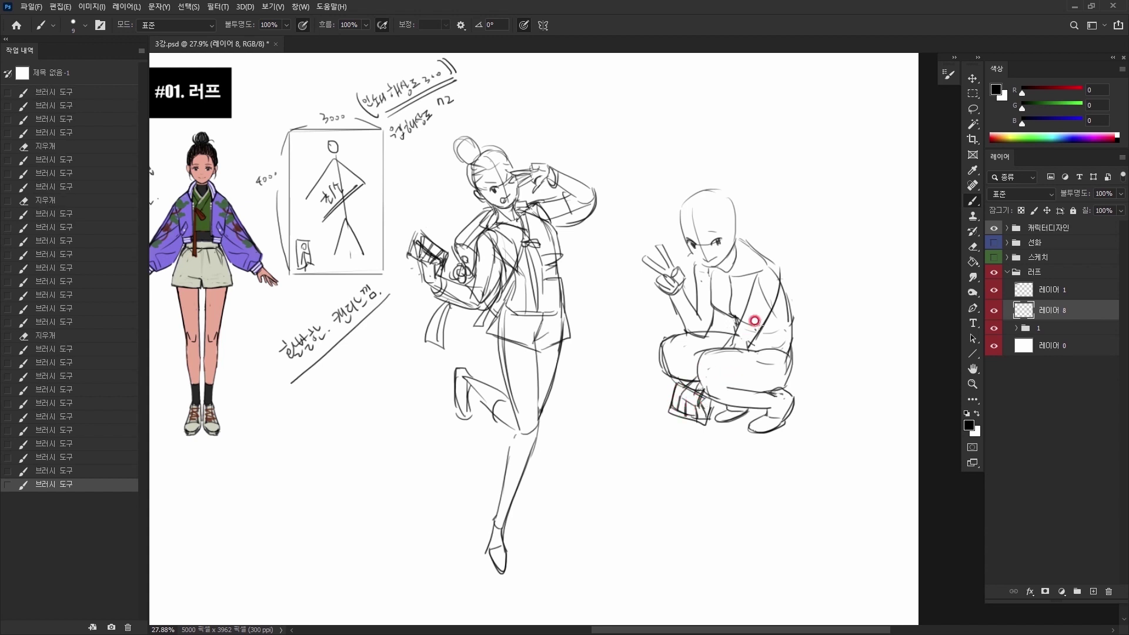
Step: Clean up and redraw the near shoulder and upper arm contour of the squatting figure
key(e)
mouse_move(767, 256)
mouse_down()
mouse_move(740, 241)
mouse_move(785, 279)
mouse_move(779, 300)
mouse_move(766, 274)
mouse_up()
key(b)
key(e)
key(b)
key(e)
key(b)
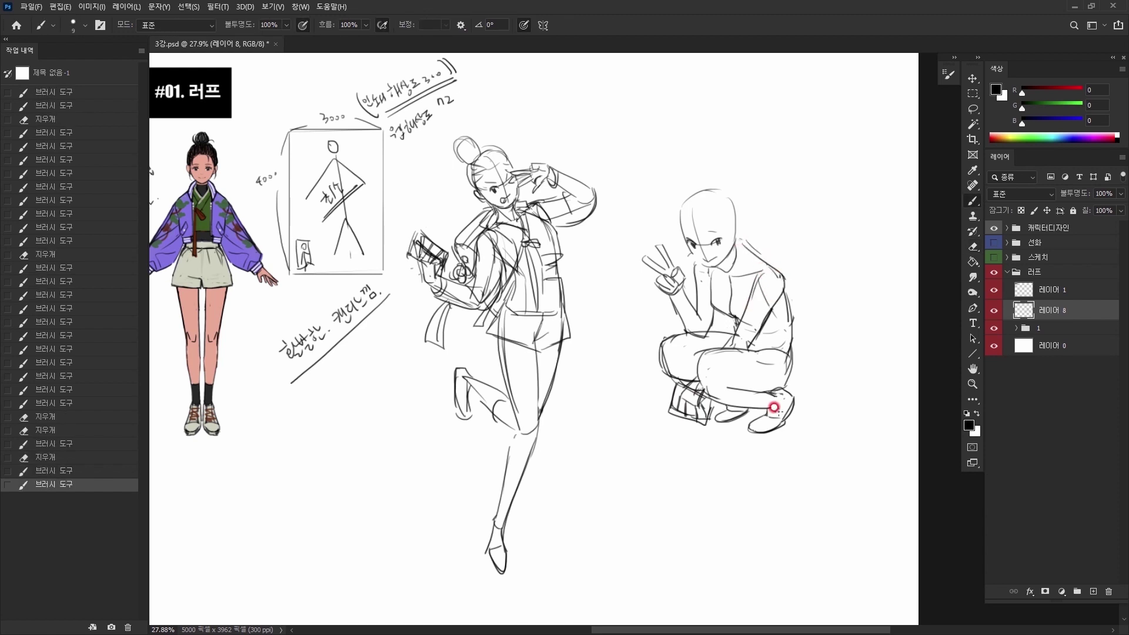
Step: Create a new layer above the pose sketch and draw the hair bun, hairline and start of the collar
click(994, 311)
click(994, 310)
click(1093, 591)
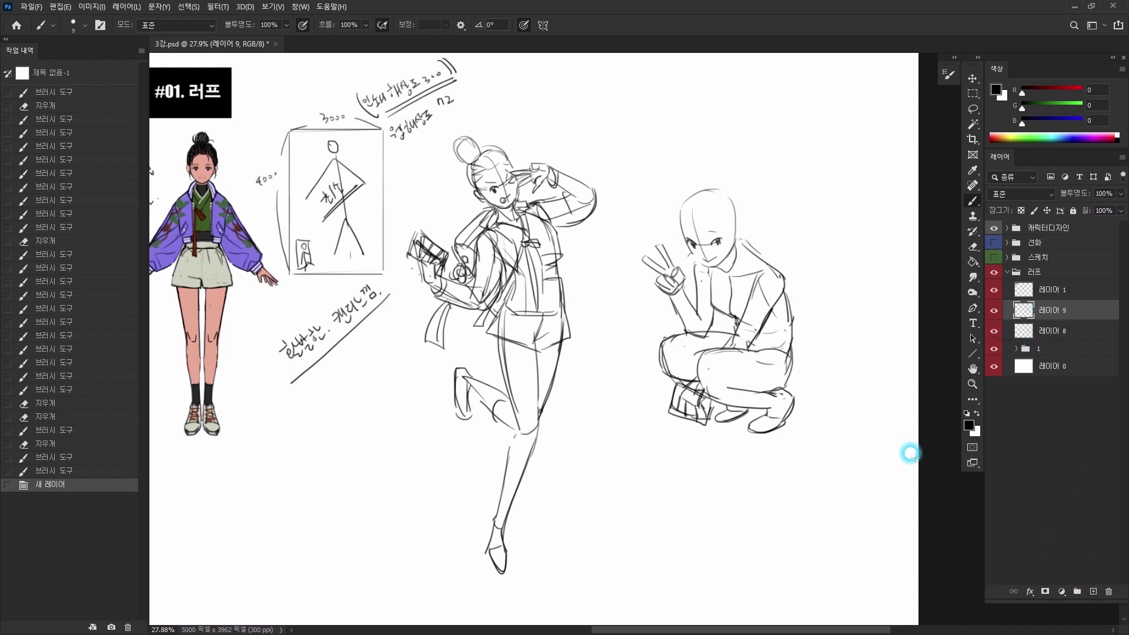
drag(690, 215, 727, 170)
mouse_move(728, 172)
mouse_down()
mouse_move(718, 182)
mouse_move(732, 166)
mouse_move(742, 185)
mouse_move(721, 219)
mouse_move(729, 225)
mouse_up()
mouse_move(726, 224)
mouse_down()
mouse_move(736, 235)
mouse_move(695, 221)
mouse_move(703, 188)
mouse_move(678, 221)
mouse_up()
drag(743, 239, 765, 260)
Step: Add the jacket collar, front opening, sleeve and hem lines, and mark the shorts on the near thigh
click(993, 312)
click(994, 311)
mouse_move(742, 241)
mouse_down()
mouse_move(736, 262)
mouse_move(745, 265)
mouse_move(749, 256)
mouse_move(701, 294)
mouse_move(715, 276)
mouse_move(706, 288)
mouse_move(727, 301)
mouse_move(715, 304)
mouse_up()
mouse_move(724, 278)
mouse_down()
mouse_move(724, 333)
mouse_move(742, 322)
mouse_move(764, 393)
mouse_up()
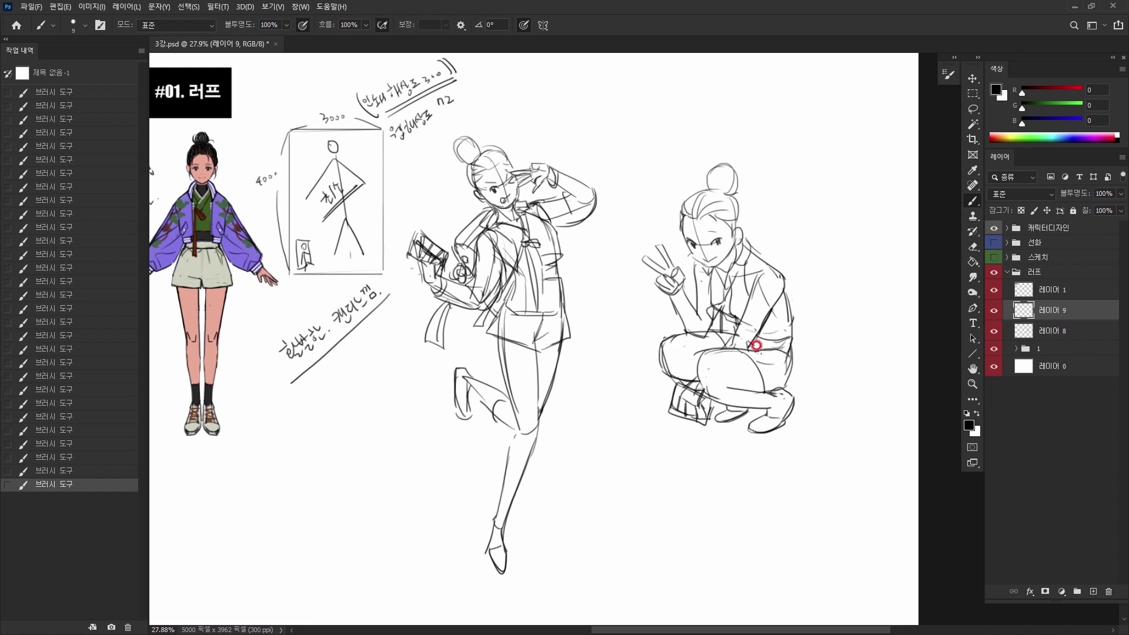
drag(754, 330, 793, 320)
mouse_move(751, 250)
mouse_down()
mouse_move(782, 273)
mouse_move(760, 333)
mouse_up()
drag(687, 268, 688, 297)
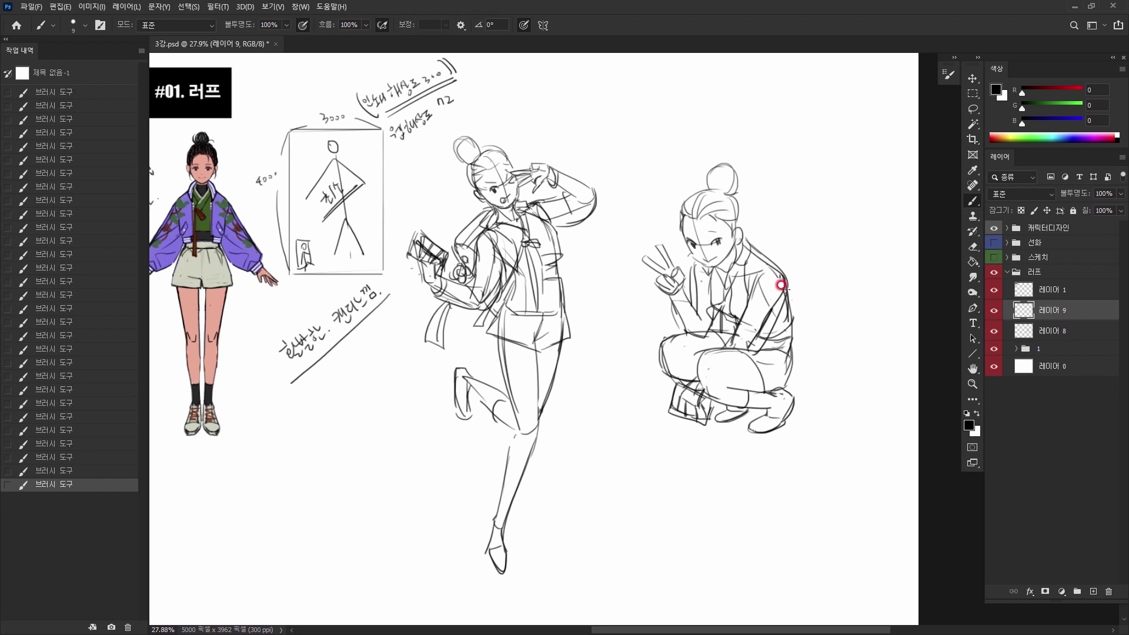
drag(762, 265, 801, 344)
key(ctrl+z)
drag(788, 314, 813, 352)
key(ctrl+z)
Step: Sketch a strap running from the squatting figure's shoulder down along the back, erasing the excess lines
drag(779, 264, 795, 262)
key(e)
key(b)
mouse_move(763, 242)
mouse_down()
mouse_move(793, 252)
mouse_move(813, 314)
mouse_move(793, 350)
mouse_up()
key(e)
key(b)
Step: Rough in the lower edge and protruding end of the item slung behind the squatting figure's back
drag(796, 408, 818, 407)
mouse_move(815, 345)
mouse_down()
mouse_move(793, 353)
mouse_move(840, 352)
mouse_move(849, 371)
mouse_up()
mouse_move(758, 296)
mouse_down()
mouse_move(816, 302)
mouse_move(796, 298)
mouse_move(826, 333)
mouse_move(770, 323)
mouse_move(759, 306)
mouse_move(786, 359)
mouse_up()
key(e)
key(b)
key(e)
key(b)
Step: Redraw the strap down the squatting figure's back and outline the boxy bag with the tied item protruding from its corner
drag(755, 286, 785, 359)
mouse_move(788, 356)
mouse_down()
mouse_move(817, 333)
mouse_move(823, 406)
mouse_up()
key(e)
key(b)
mouse_move(820, 332)
mouse_down()
mouse_move(846, 400)
mouse_move(792, 416)
mouse_up()
mouse_move(819, 330)
mouse_down()
mouse_move(846, 376)
mouse_move(820, 327)
mouse_move(774, 350)
mouse_up()
drag(801, 395, 780, 359)
drag(800, 419, 849, 400)
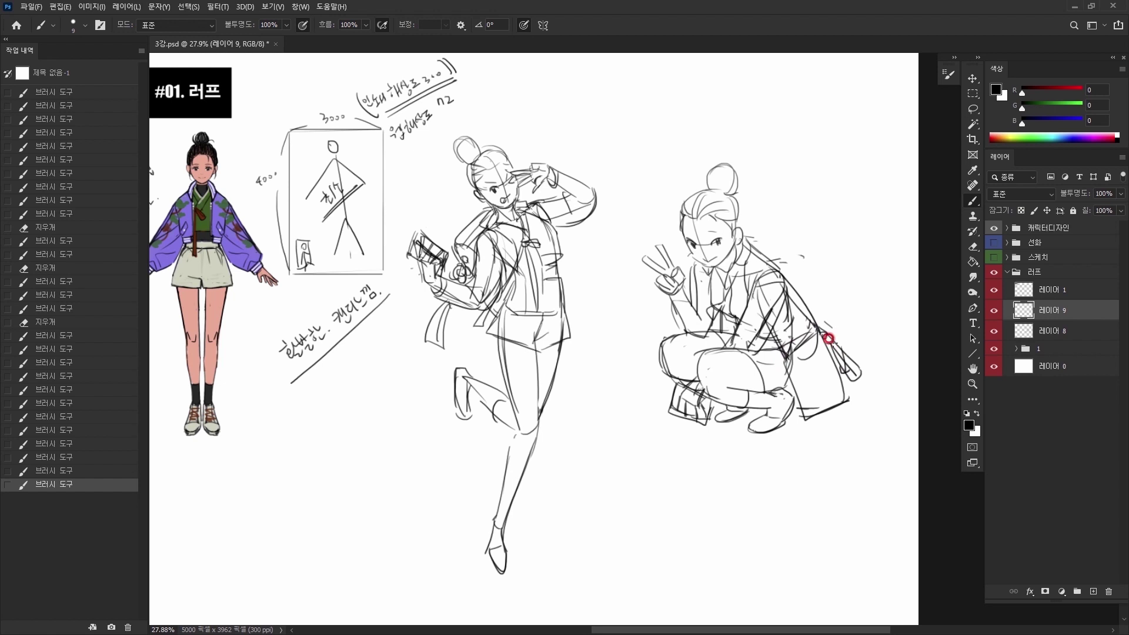
drag(829, 337, 872, 381)
drag(781, 369, 806, 419)
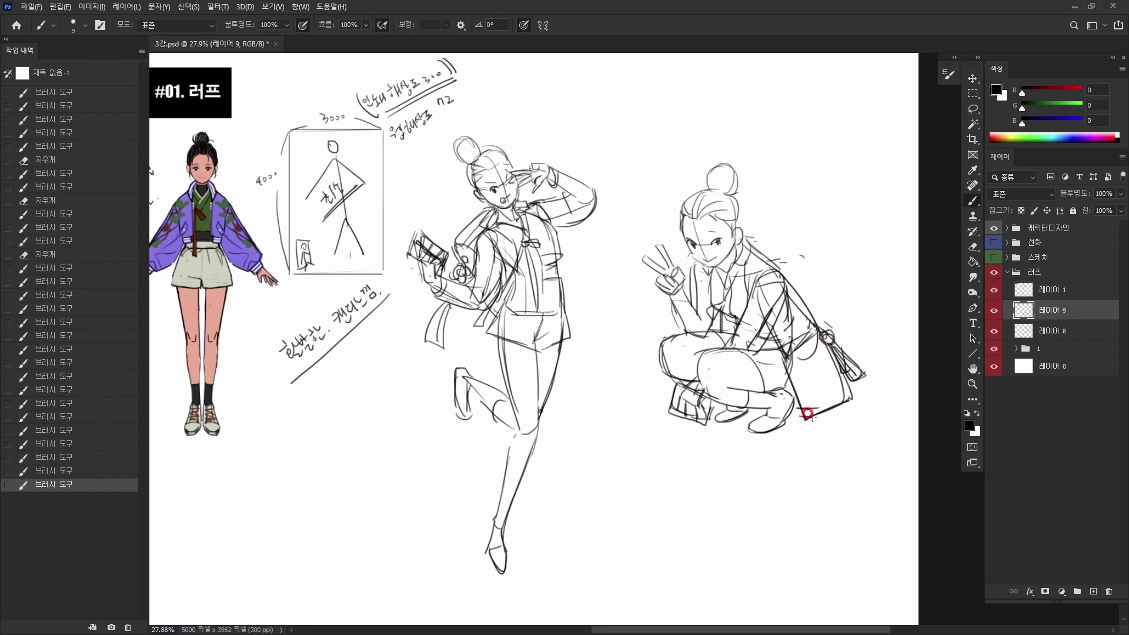
mouse_move(711, 338)
mouse_down()
mouse_move(686, 347)
mouse_move(701, 336)
mouse_up()
Step: Group the squatting pose's layers 레이어 8 and 레이어 9 and name the group 2
shift+click(1046, 331)
key(ctrl+g)
double_click(1046, 306)
key(Return)
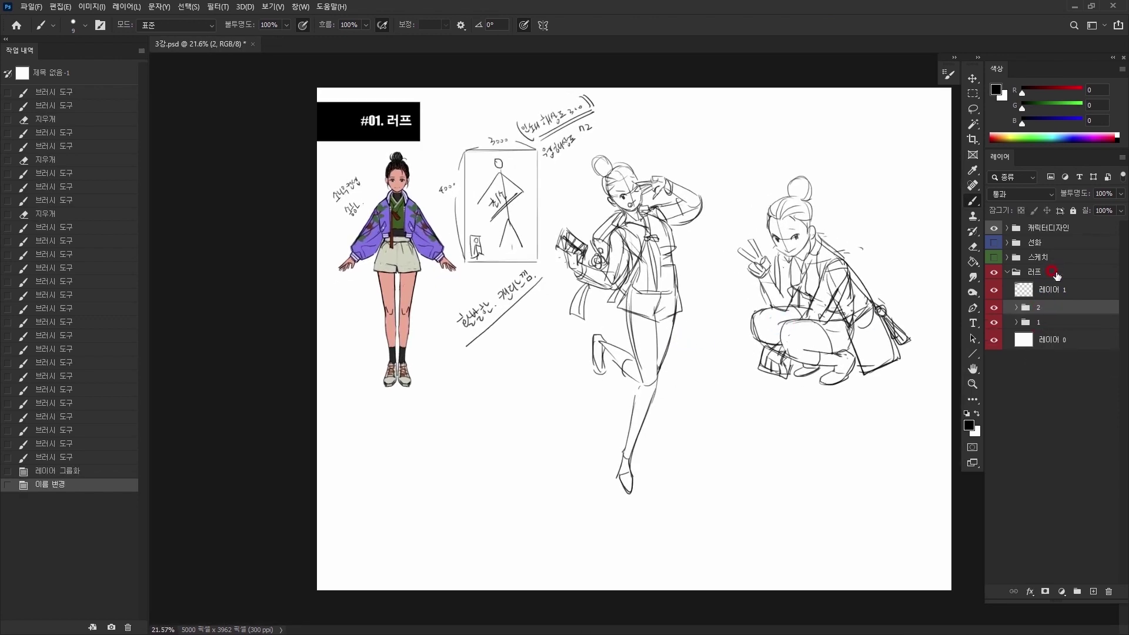
Step: Move the squatting pose in group 2 up toward the upper edge of the canvas
key(v)
mouse_move(859, 318)
mouse_down()
mouse_move(835, 295)
mouse_move(840, 257)
mouse_up()
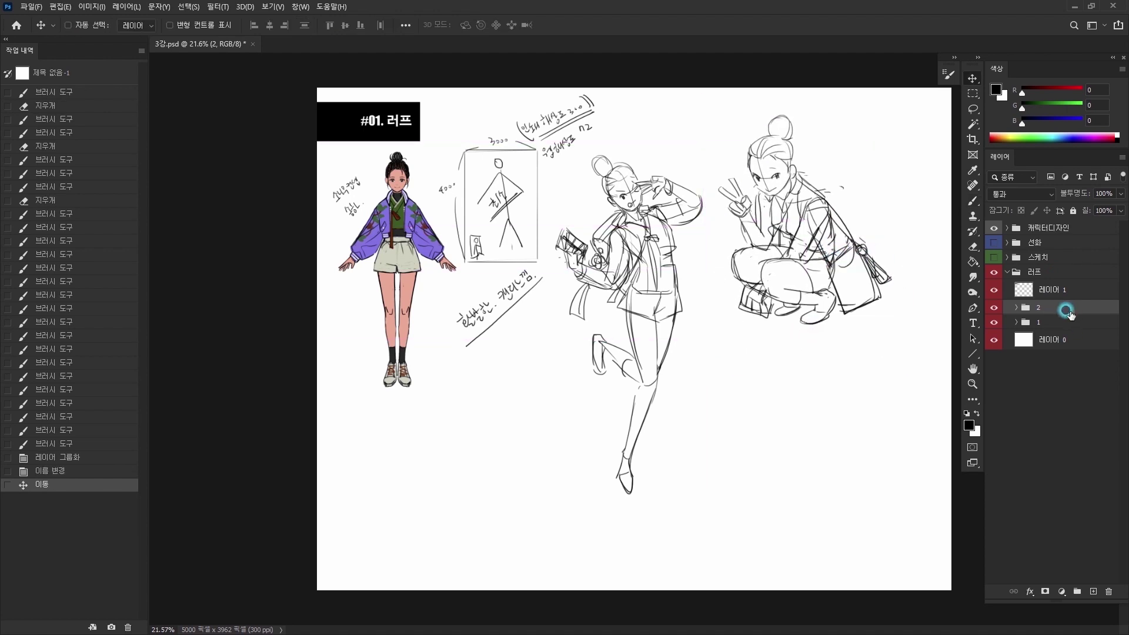
mouse_move(897, 230)
mouse_down()
mouse_move(760, 386)
mouse_move(624, 432)
mouse_move(838, 275)
mouse_move(882, 276)
mouse_move(886, 216)
mouse_up()
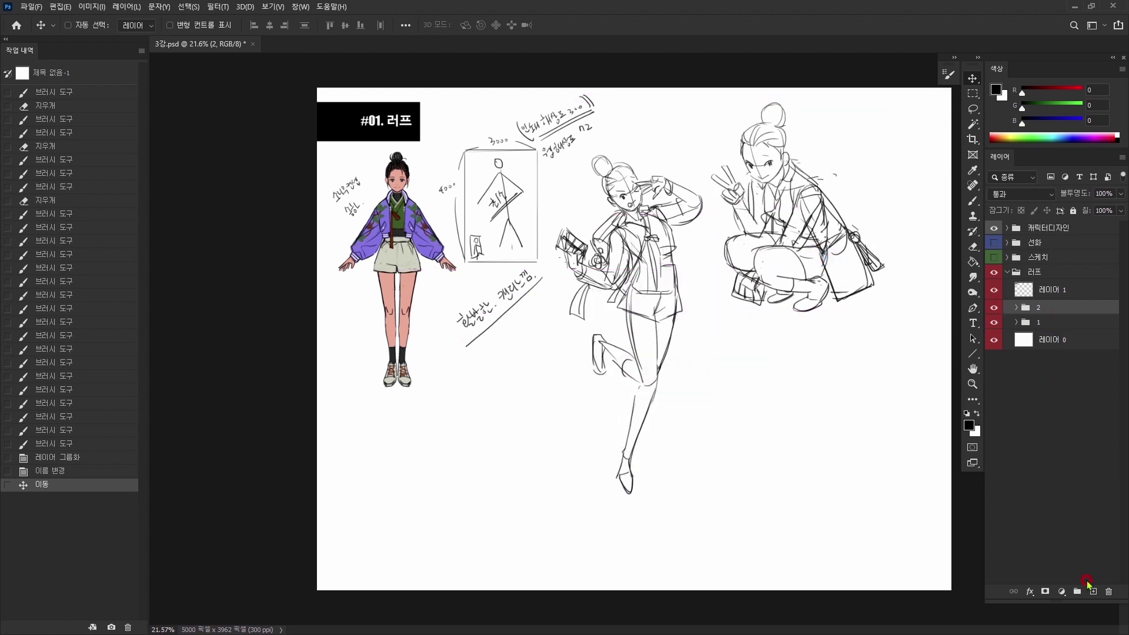
Step: Create a new layer above group 2 and move the squatting pose to the empty area below the handwritten notes
click(1093, 590)
mouse_move(818, 425)
mouse_down()
mouse_move(830, 425)
mouse_move(745, 456)
mouse_up()
key(b)
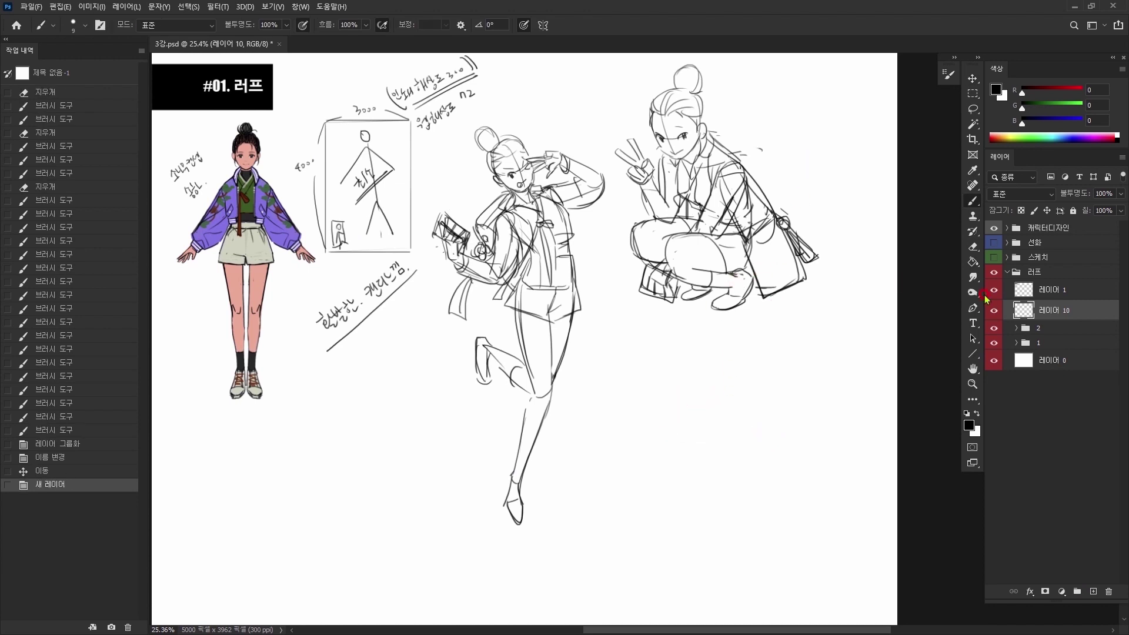
click(1033, 329)
key(v)
mouse_move(735, 254)
mouse_down()
mouse_move(615, 331)
mouse_move(441, 472)
mouse_move(408, 534)
mouse_up()
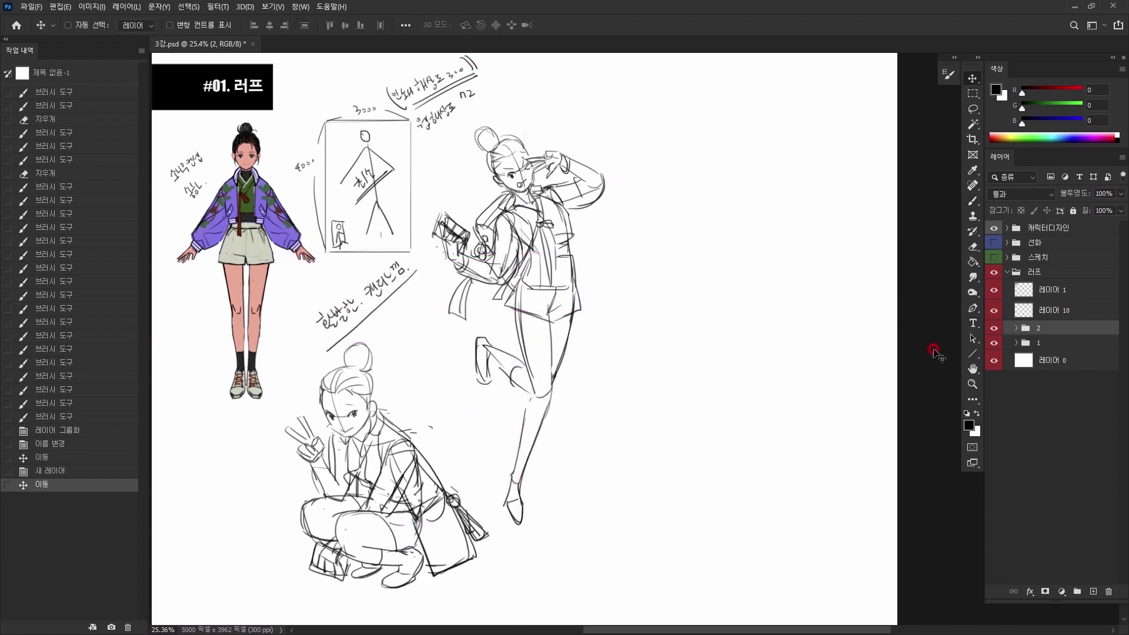
click(1037, 310)
key(b)
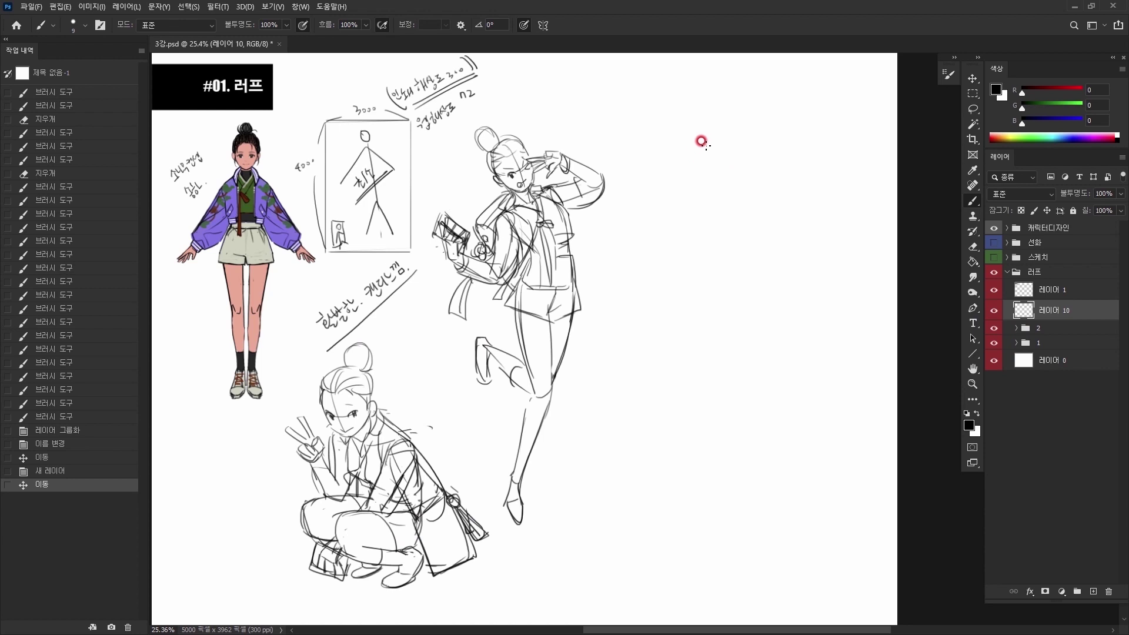
Step: Sketch the third figure's front-facing head on 레이어 10 with a hair bun, facial features, hair, ears and neck
mouse_move(701, 160)
mouse_down()
mouse_move(731, 149)
mouse_move(699, 170)
mouse_move(740, 179)
mouse_move(699, 193)
mouse_move(697, 180)
mouse_move(701, 205)
mouse_move(699, 195)
mouse_move(723, 202)
mouse_move(716, 209)
mouse_move(696, 204)
mouse_move(723, 204)
mouse_move(699, 169)
mouse_move(735, 175)
mouse_move(722, 168)
mouse_move(723, 188)
mouse_move(731, 168)
mouse_move(703, 161)
mouse_move(728, 139)
mouse_up()
key(e)
key(b)
drag(720, 188, 725, 187)
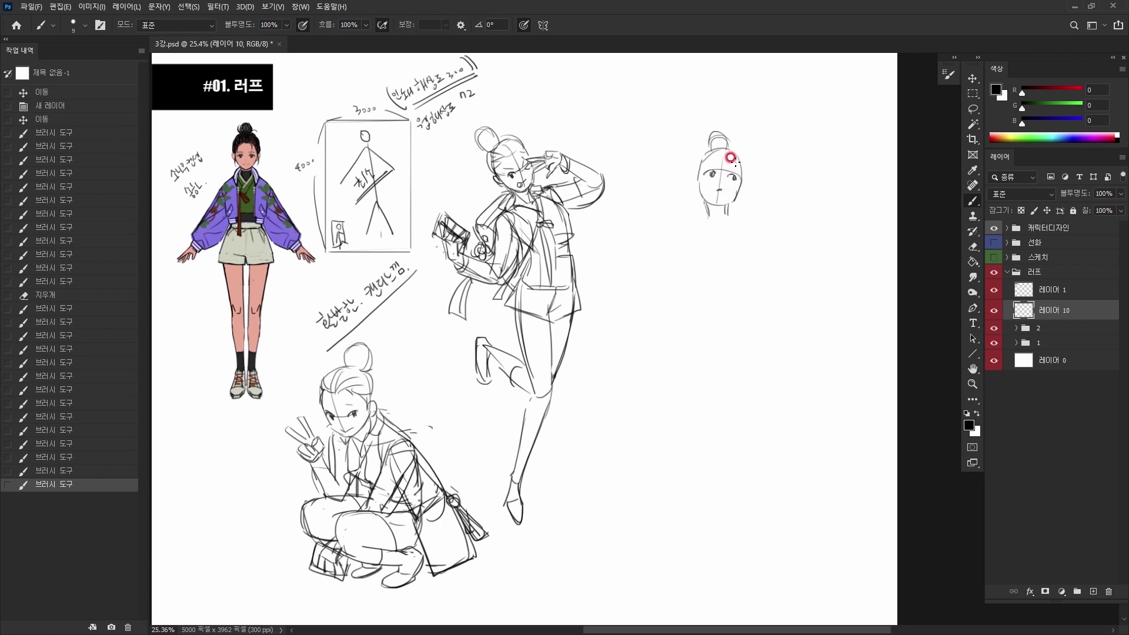
mouse_move(725, 147)
mouse_down()
mouse_move(704, 148)
mouse_move(736, 148)
mouse_up()
mouse_move(709, 151)
mouse_down()
mouse_move(727, 187)
mouse_move(698, 189)
mouse_up()
mouse_move(732, 177)
mouse_down()
mouse_move(743, 193)
mouse_move(710, 218)
mouse_up()
Step: Draw the third figure's V-shaped neckline, shoulder line and outer upper-arm curves, cleaning up with the eraser
mouse_move(707, 217)
mouse_down()
mouse_move(720, 234)
mouse_move(682, 226)
mouse_move(769, 252)
mouse_up()
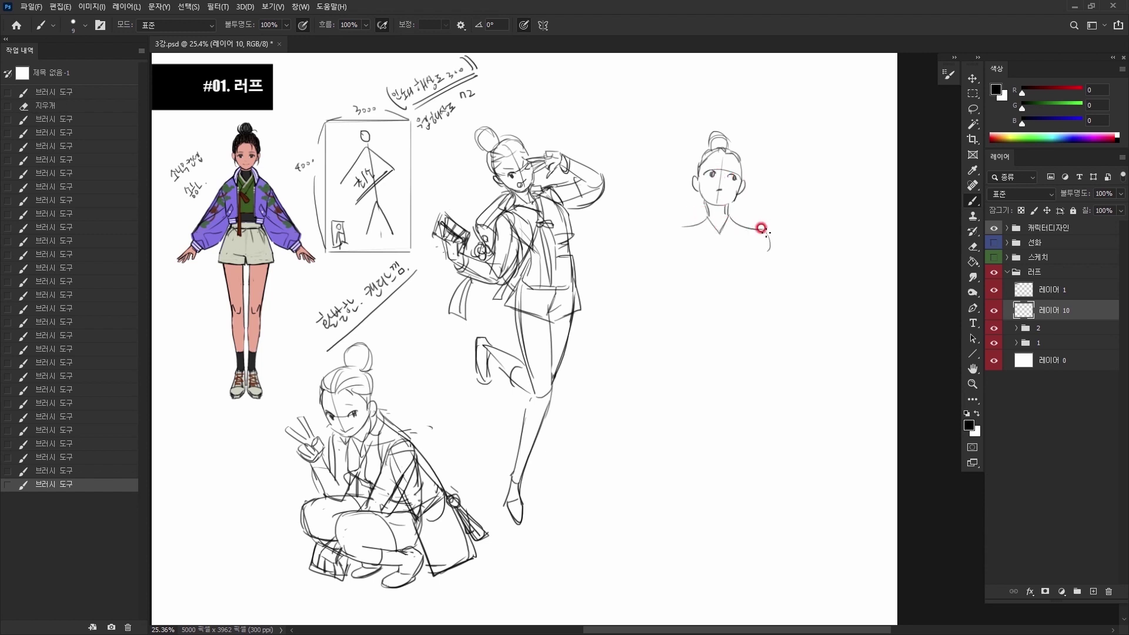
drag(672, 230, 681, 272)
mouse_move(769, 235)
mouse_down()
mouse_move(764, 276)
mouse_move(760, 265)
mouse_up()
key(e)
key(b)
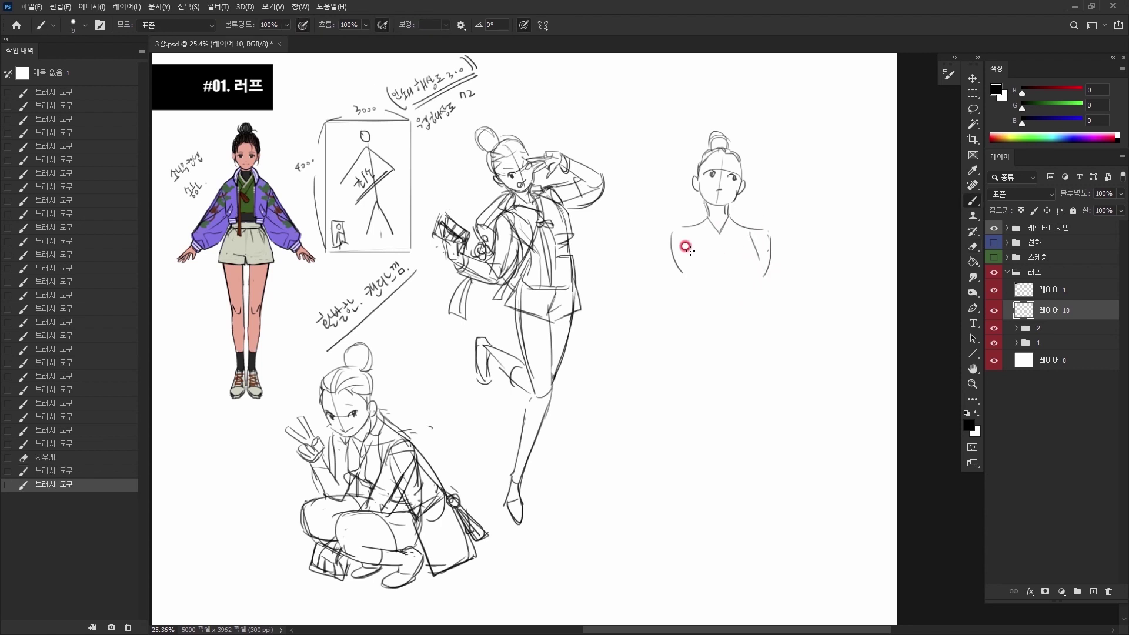
Step: Rough in the sides of the third figure's torso below the shoulders, erasing and redrawing the inner arm lines
mouse_move(688, 235)
mouse_down()
mouse_move(697, 296)
mouse_move(688, 282)
mouse_move(755, 261)
mouse_move(718, 223)
mouse_move(687, 224)
mouse_move(745, 271)
mouse_move(688, 293)
mouse_move(738, 294)
mouse_up()
key(e)
key(b)
key(e)
key(b)
mouse_move(751, 245)
mouse_down()
mouse_move(740, 285)
mouse_move(711, 287)
mouse_move(731, 284)
mouse_move(722, 230)
mouse_move(698, 225)
mouse_move(706, 216)
mouse_move(680, 228)
mouse_move(741, 219)
mouse_move(733, 216)
mouse_move(751, 273)
mouse_up()
key(e)
key(b)
drag(749, 248, 731, 254)
Step: Erase the third figure's round eyes and redraw the eyes, nose, mouth and face contour
key(e)
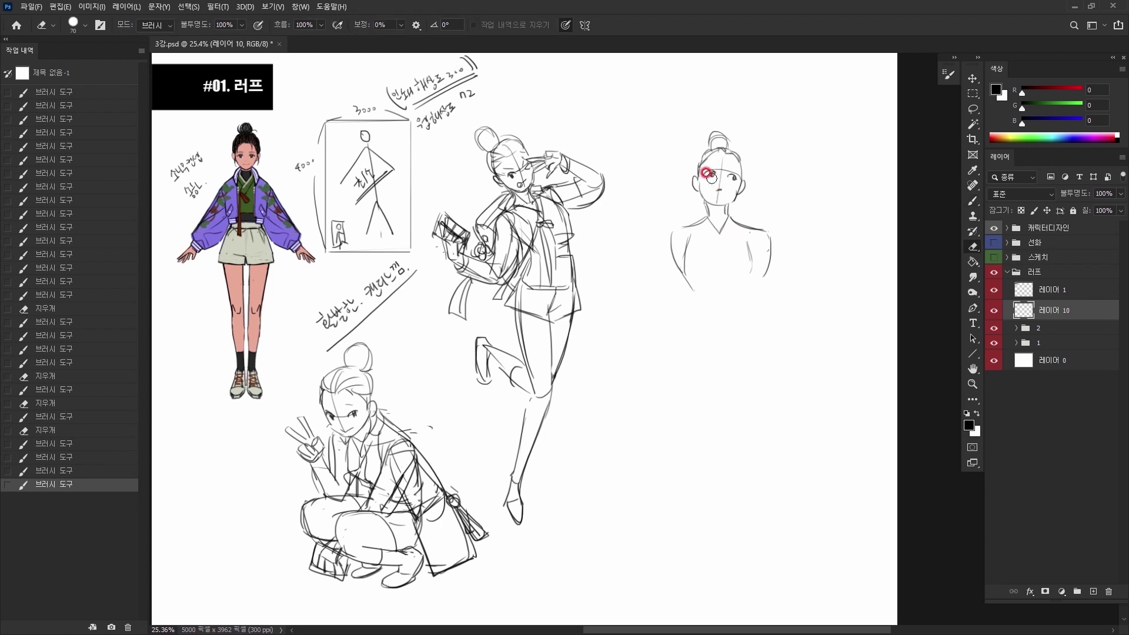
drag(711, 176, 710, 173)
key(b)
mouse_move(708, 177)
mouse_down()
mouse_move(721, 190)
mouse_move(724, 174)
mouse_move(732, 180)
mouse_up()
key(e)
key(b)
key(e)
key(b)
drag(721, 171, 735, 174)
mouse_move(721, 166)
mouse_down()
mouse_move(712, 274)
mouse_move(700, 195)
mouse_move(728, 206)
mouse_move(736, 174)
mouse_move(730, 204)
mouse_up()
key(e)
key(b)
Step: Redraw the third figure's neck and sloping shoulder lines and mark the chest, erasing stray strokes
mouse_move(729, 204)
mouse_down()
mouse_move(727, 217)
mouse_move(672, 230)
mouse_up()
drag(729, 216, 762, 227)
key(e)
key(b)
drag(755, 227, 767, 231)
mouse_move(700, 235)
mouse_down()
mouse_move(678, 259)
mouse_move(689, 222)
mouse_move(688, 268)
mouse_move(743, 247)
mouse_move(742, 234)
mouse_move(750, 256)
mouse_up()
key(e)
key(b)
key(e)
key(b)
Step: Draw the third figure's torso sides tapering to the waist and add the curved line across the midriff
mouse_move(750, 248)
mouse_down()
mouse_move(746, 301)
mouse_move(700, 322)
mouse_up()
mouse_move(682, 279)
mouse_down()
mouse_move(703, 320)
mouse_move(750, 324)
mouse_up()
mouse_move(755, 264)
mouse_down()
mouse_move(752, 312)
mouse_move(703, 321)
mouse_up()
key(e)
key(b)
mouse_move(682, 275)
mouse_down()
mouse_move(700, 315)
mouse_move(695, 300)
mouse_move(753, 286)
mouse_up()
key(e)
key(b)
Step: Sketch the curved lower edge of the third figure's waist and the start of the hip, erasing excess lines
key(e)
key(b)
mouse_move(700, 325)
mouse_down()
mouse_move(752, 311)
mouse_move(699, 311)
mouse_move(749, 298)
mouse_move(764, 347)
mouse_move(749, 345)
mouse_move(756, 319)
mouse_move(725, 337)
mouse_move(710, 320)
mouse_move(757, 310)
mouse_move(766, 328)
mouse_move(758, 301)
mouse_move(749, 297)
mouse_move(760, 315)
mouse_move(750, 302)
mouse_move(744, 314)
mouse_move(702, 317)
mouse_move(733, 327)
mouse_move(719, 306)
mouse_up()
key(e)
key(b)
key(e)
key(b)
key(e)
key(b)
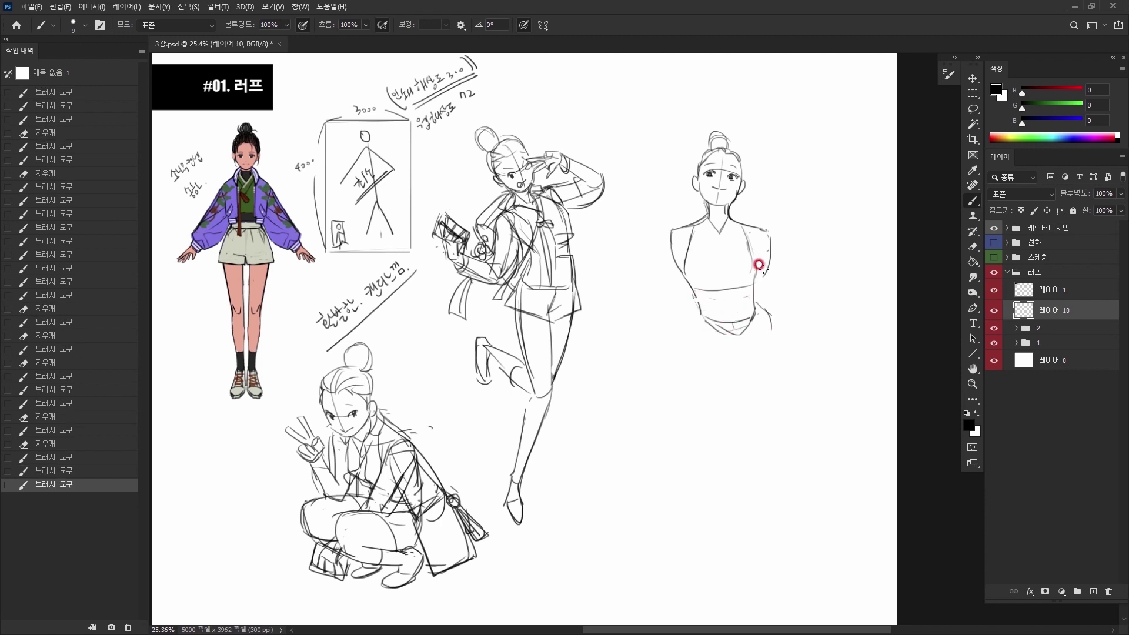
Step: Draw both outer arm lines, the hip contour and a long inner leg line for the third figure
drag(764, 229, 769, 299)
drag(670, 256, 751, 423)
drag(758, 304, 773, 324)
key(e)
key(b)
mouse_move(778, 339)
mouse_down()
mouse_move(778, 376)
mouse_move(742, 336)
mouse_move(750, 428)
mouse_up()
key(e)
Step: Erase and redraw the third figure's inner arm line beside the chest
key(b)
key(e)
drag(754, 276, 755, 290)
key(b)
drag(751, 250, 746, 283)
key(e)
key(b)
Step: Touch up the third figure's shoulder area, lasso part of the sketch and nudge the selection upward
mouse_move(681, 227)
mouse_down()
mouse_move(653, 370)
mouse_move(768, 212)
mouse_up()
key(l)
key(v)
key(shift+Up)
key(shift+Up)
key(shift+Up)
key(shift+Up)
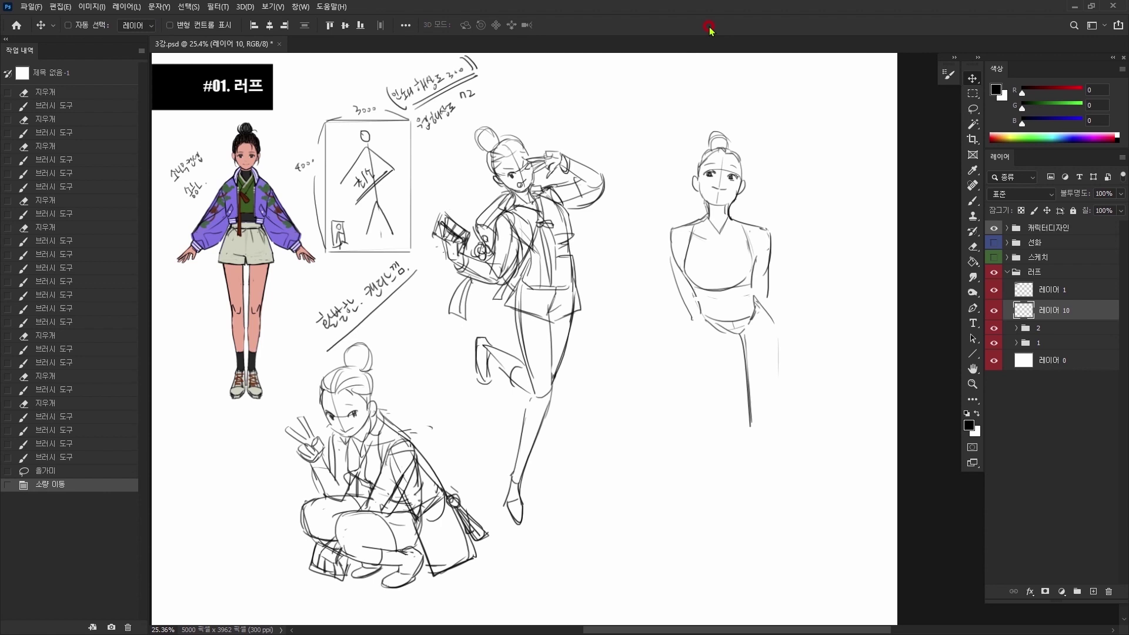
Step: Deselect, redraw the third figure's neck and shoulder lines and add a centre line down the chest
key(ctrl+d)
key(e)
mouse_move(730, 216)
mouse_down()
mouse_move(731, 226)
mouse_move(749, 222)
mouse_up()
key(b)
key(e)
key(b)
drag(708, 211, 674, 223)
key(e)
key(b)
mouse_move(708, 207)
mouse_down()
mouse_move(719, 233)
mouse_move(738, 232)
mouse_move(679, 252)
mouse_move(719, 278)
mouse_move(751, 281)
mouse_move(721, 282)
mouse_move(713, 302)
mouse_move(744, 294)
mouse_up()
Step: Clean up the third figure's waist and sketch the curved lower-belly and hip lines
key(e)
key(b)
key(e)
key(b)
mouse_move(714, 305)
mouse_down()
mouse_move(698, 299)
mouse_move(761, 302)
mouse_move(743, 317)
mouse_move(753, 290)
mouse_up()
key(e)
key(b)
key(e)
key(b)
mouse_move(689, 274)
mouse_down()
mouse_move(699, 312)
mouse_move(775, 310)
mouse_move(773, 321)
mouse_up()
key(e)
key(b)
Step: Erase the stray leg line and sketch the thigh, knee and calf of the third figure's leg on the viewer's right
key(e)
drag(745, 343, 755, 434)
key(b)
drag(736, 327, 743, 418)
drag(743, 417, 763, 418)
mouse_move(772, 322)
mouse_down()
mouse_move(762, 423)
mouse_move(744, 422)
mouse_move(744, 544)
mouse_up()
drag(758, 416, 753, 553)
Step: Sketch the inner and outer thigh, knee and calf lines of the third figure's other leg
drag(725, 322, 710, 426)
mouse_move(693, 320)
mouse_down()
mouse_move(679, 434)
mouse_move(732, 328)
mouse_up()
key(e)
drag(682, 389, 680, 414)
key(b)
mouse_move(696, 306)
mouse_down()
mouse_move(706, 433)
mouse_move(722, 344)
mouse_move(713, 436)
mouse_move(705, 424)
mouse_move(679, 551)
mouse_up()
key(e)
key(b)
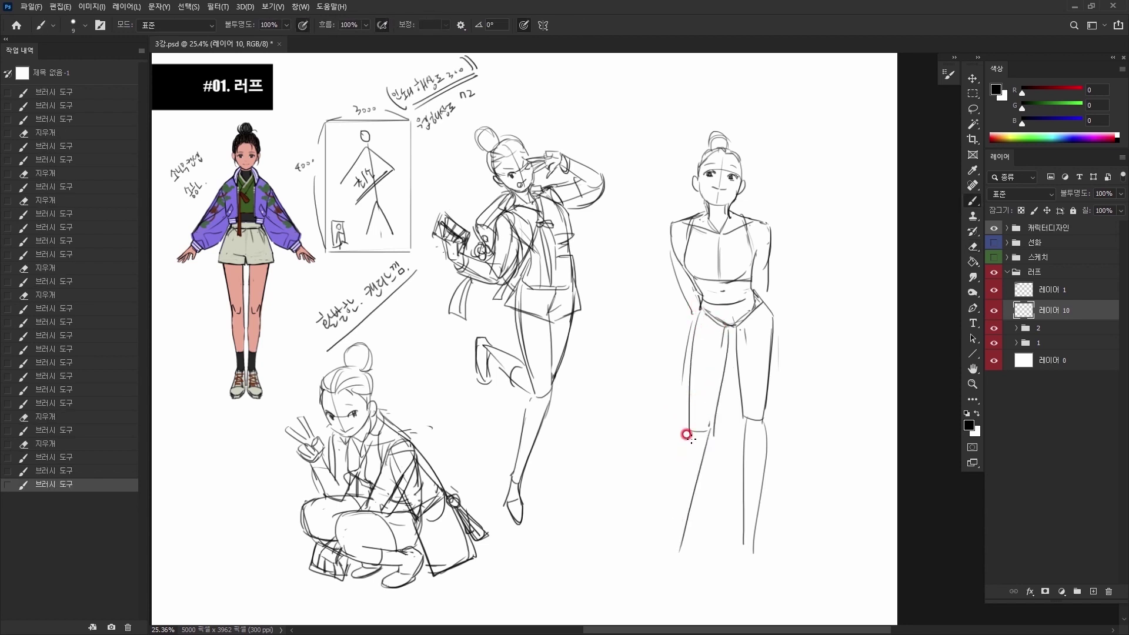
drag(689, 430, 673, 549)
drag(675, 538, 672, 549)
Step: Erase the third figure's straight arm on the viewer's right and touch up the torso side and shoulder
key(e)
mouse_move(683, 258)
mouse_down()
mouse_move(716, 278)
mouse_move(699, 285)
mouse_up()
key(b)
key(e)
key(b)
mouse_move(765, 273)
mouse_down()
mouse_move(756, 257)
mouse_move(765, 277)
mouse_up()
key(e)
key(b)
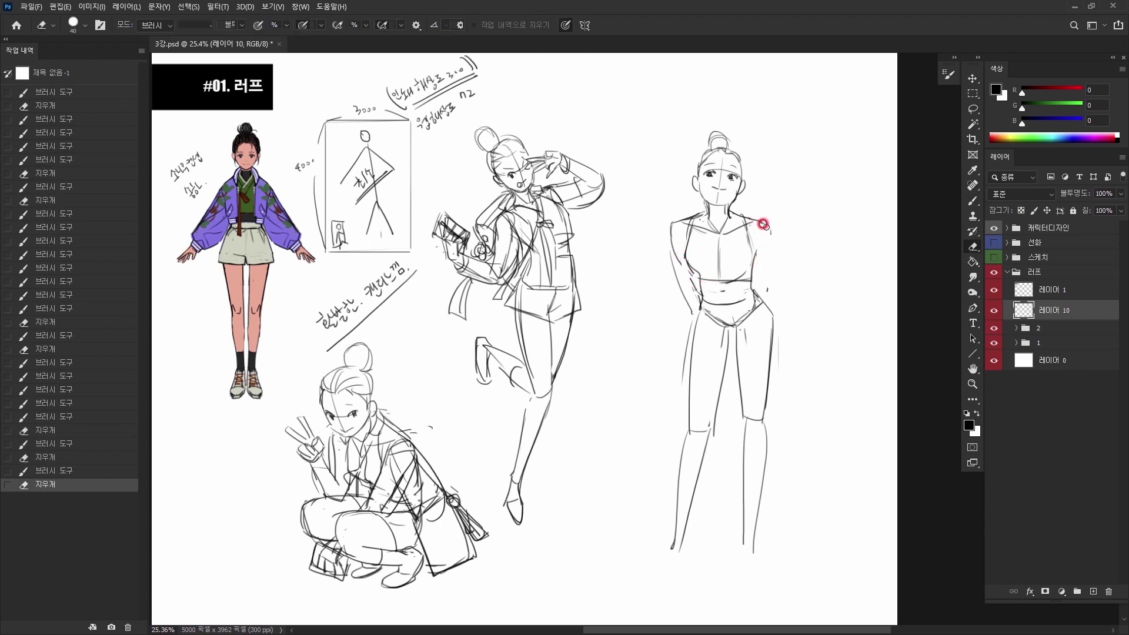
mouse_move(732, 211)
mouse_down()
mouse_move(825, 257)
mouse_move(768, 285)
mouse_up()
Step: Draw the third figure's arm on the viewer's right bent outward with the hand resting on the hip
key(e)
key(b)
key(e)
key(b)
key(e)
key(b)
key(e)
key(b)
drag(822, 262, 758, 294)
Step: Replace the third figure's straight arm on the viewer's left with a bent arm whose hand rests on the hip
drag(690, 281, 701, 292)
key(e)
mouse_move(678, 257)
mouse_down()
mouse_move(685, 302)
mouse_move(671, 229)
mouse_move(697, 218)
mouse_move(673, 225)
mouse_up()
key(b)
key(e)
key(b)
mouse_move(679, 223)
mouse_down()
mouse_move(631, 264)
mouse_move(688, 309)
mouse_move(650, 280)
mouse_move(664, 247)
mouse_move(629, 281)
mouse_up()
key(e)
key(b)
drag(683, 255, 633, 281)
key(e)
key(b)
drag(675, 241, 664, 247)
mouse_move(678, 256)
mouse_down()
mouse_move(659, 279)
mouse_move(697, 297)
mouse_up()
drag(631, 286, 694, 310)
Step: Refine the third figure's shoulders, chest sides and outer thigh contour with short erasing and brush strokes
key(e)
key(b)
mouse_move(676, 230)
mouse_down()
mouse_move(661, 249)
mouse_move(667, 273)
mouse_move(682, 249)
mouse_move(676, 270)
mouse_move(699, 282)
mouse_move(735, 276)
mouse_move(700, 274)
mouse_up()
key(e)
key(b)
key(e)
key(b)
key(e)
key(b)
mouse_move(753, 220)
mouse_down()
mouse_move(746, 271)
mouse_move(755, 253)
mouse_up()
key(e)
key(b)
mouse_move(698, 284)
mouse_down()
mouse_move(693, 270)
mouse_move(696, 291)
mouse_move(749, 296)
mouse_move(684, 411)
mouse_up()
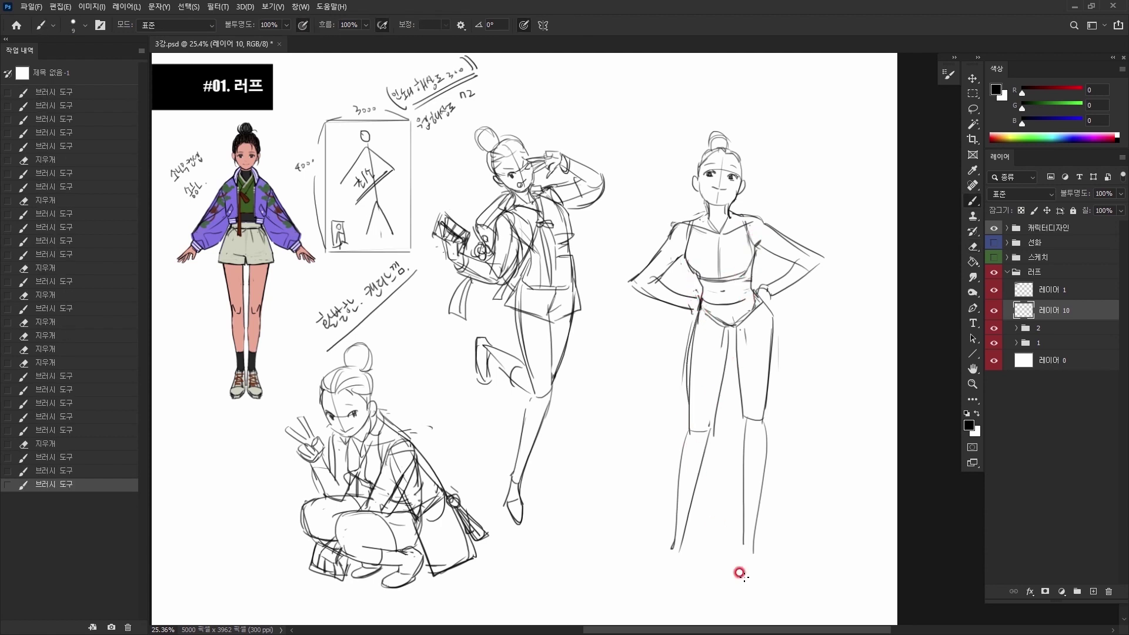
Step: Draw the third figure's ankles and both feet, and touch up the shoulder and waist lines
mouse_move(739, 539)
mouse_down()
mouse_move(738, 574)
mouse_move(761, 573)
mouse_move(754, 549)
mouse_up()
drag(755, 549, 767, 584)
mouse_move(675, 540)
mouse_down()
mouse_move(651, 568)
mouse_move(673, 568)
mouse_move(647, 587)
mouse_up()
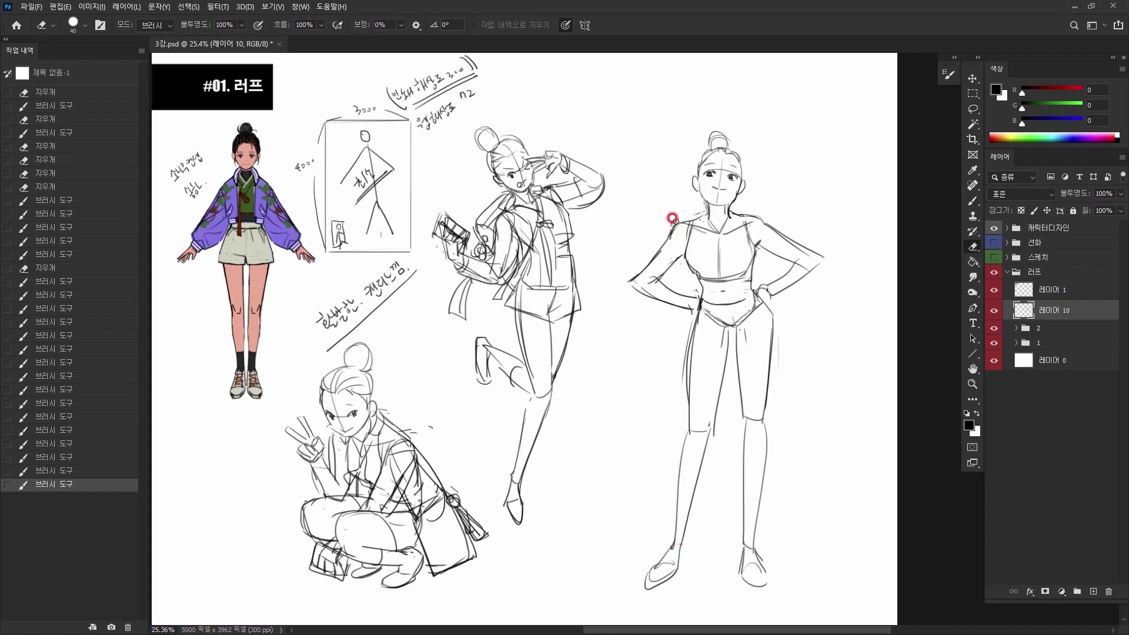
key(b)
drag(675, 221, 671, 230)
mouse_move(706, 278)
mouse_down()
mouse_move(668, 293)
mouse_move(691, 282)
mouse_up()
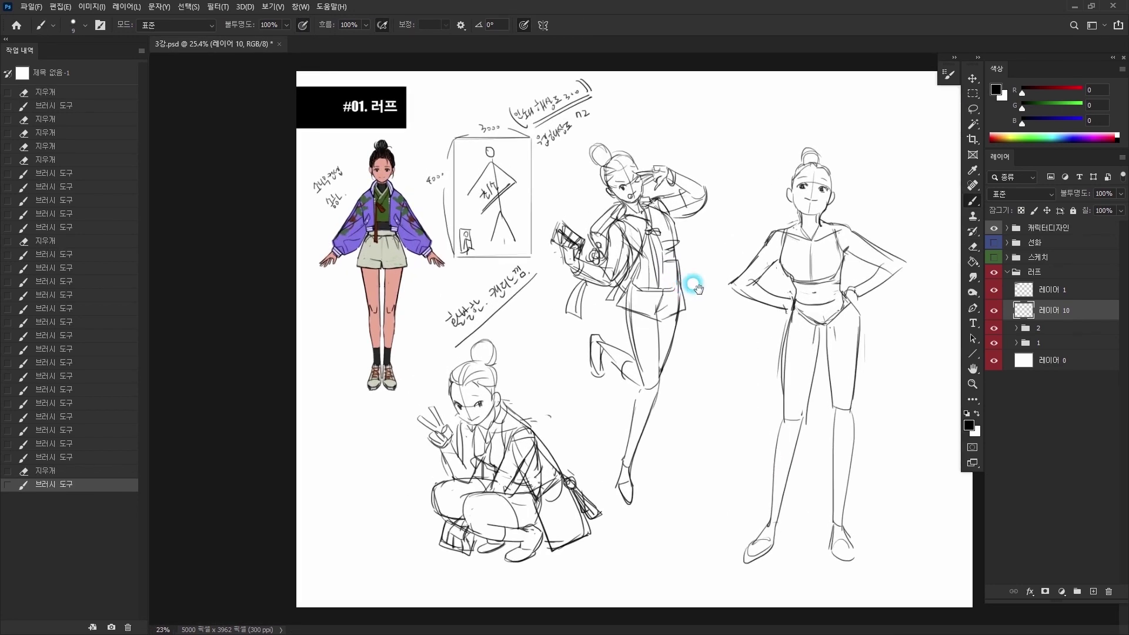
Step: Add a new layer above 레이어 10 and touch up the third figure's face outline on 레이어 10
click(993, 310)
click(994, 309)
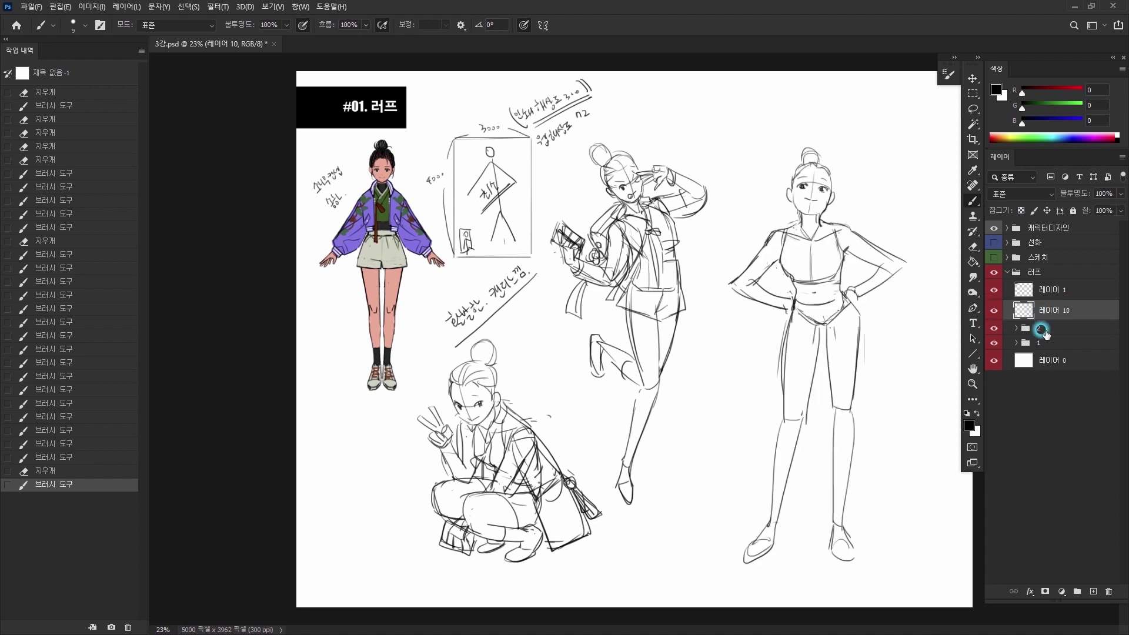
click(1091, 592)
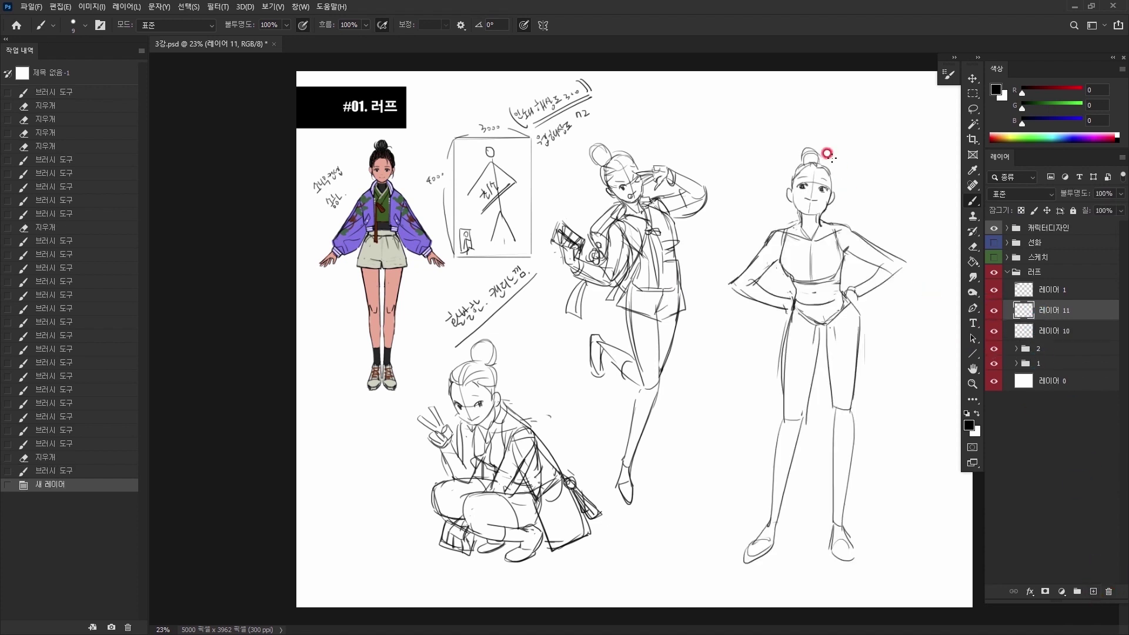
click(1058, 331)
drag(786, 199, 788, 197)
mouse_move(793, 195)
mouse_down()
mouse_move(796, 209)
mouse_move(814, 210)
mouse_move(792, 207)
mouse_move(794, 220)
mouse_up()
drag(790, 205, 799, 221)
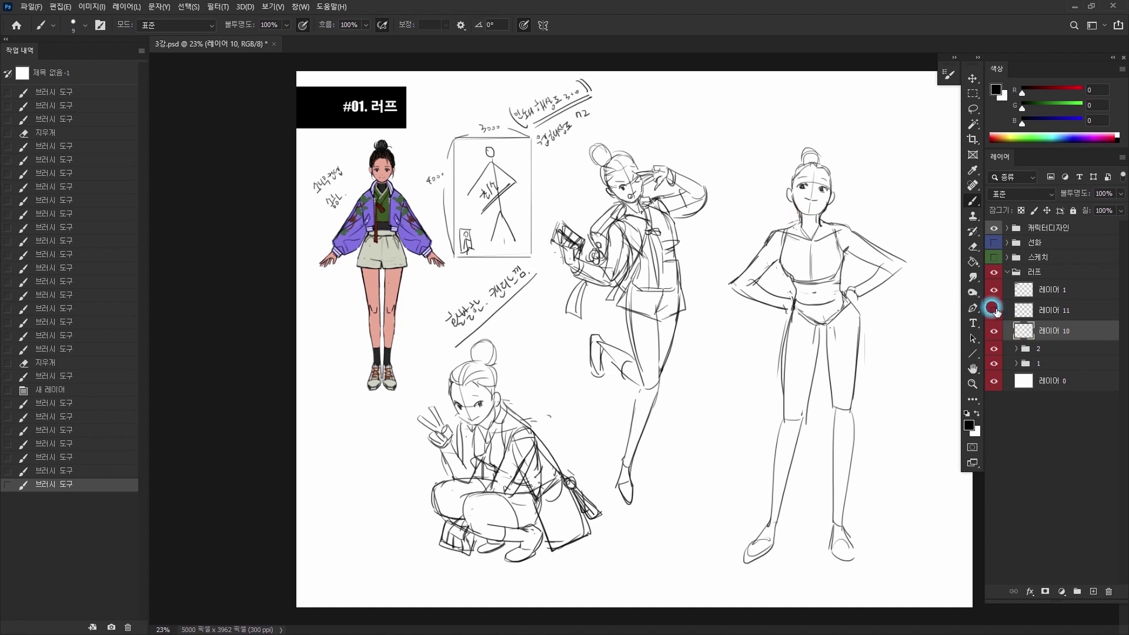
Step: Sketch the overlapping neckline, chest tie and jacket collar of the third figure on 레이어 11
click(1041, 310)
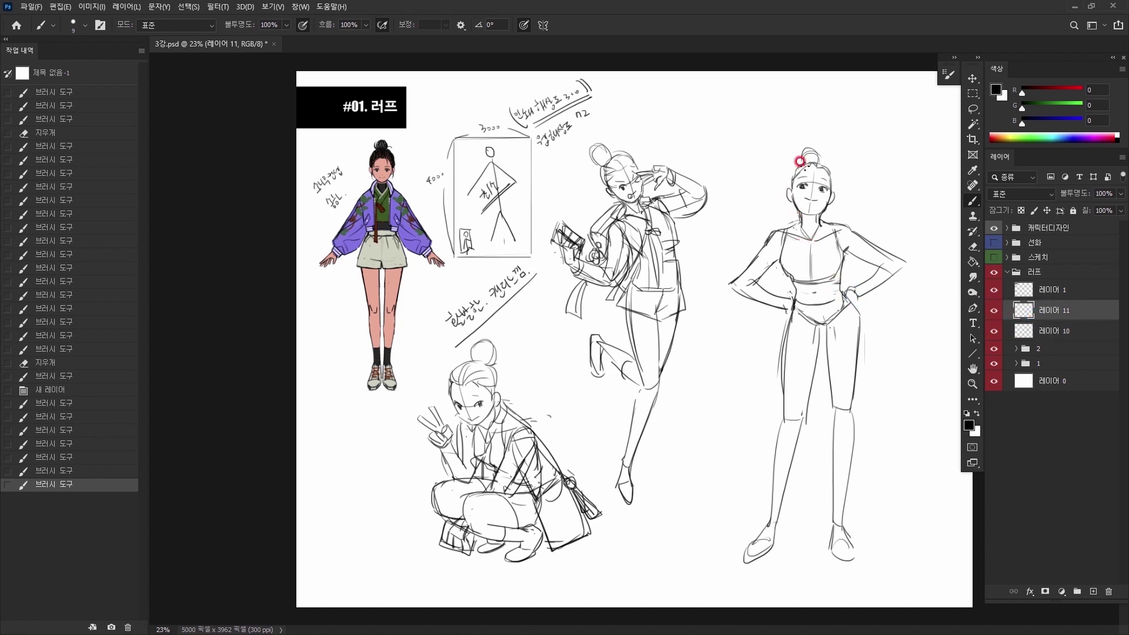
mouse_move(819, 215)
mouse_down()
mouse_move(798, 249)
mouse_move(796, 221)
mouse_move(797, 252)
mouse_up()
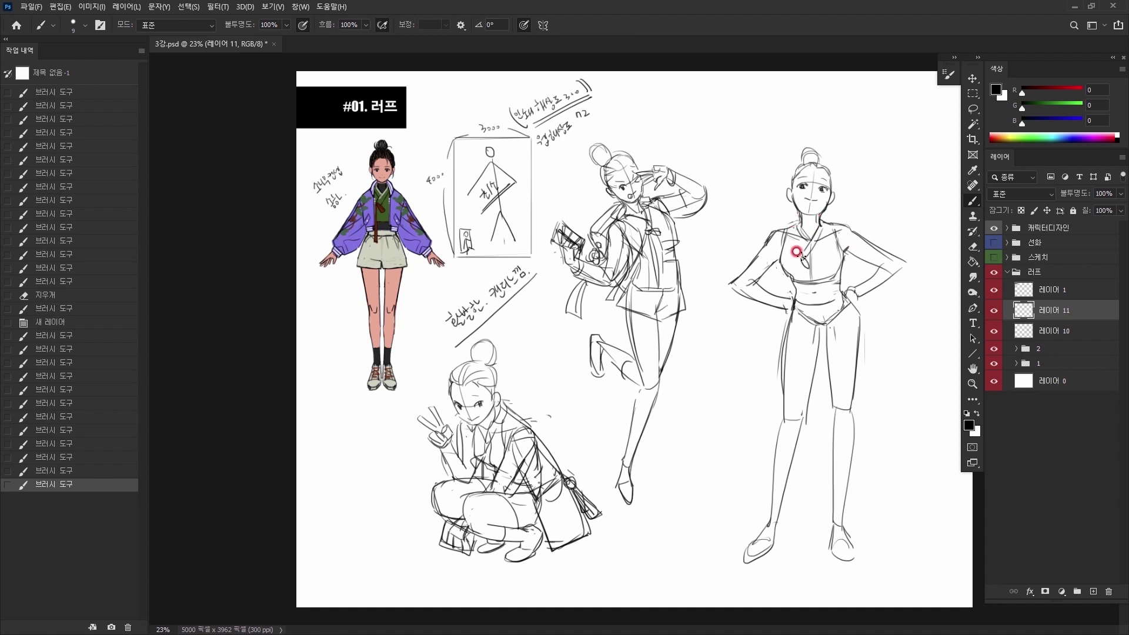
drag(823, 216, 833, 260)
mouse_move(793, 218)
mouse_down()
mouse_move(833, 225)
mouse_move(829, 214)
mouse_move(837, 234)
mouse_up()
key(e)
key(b)
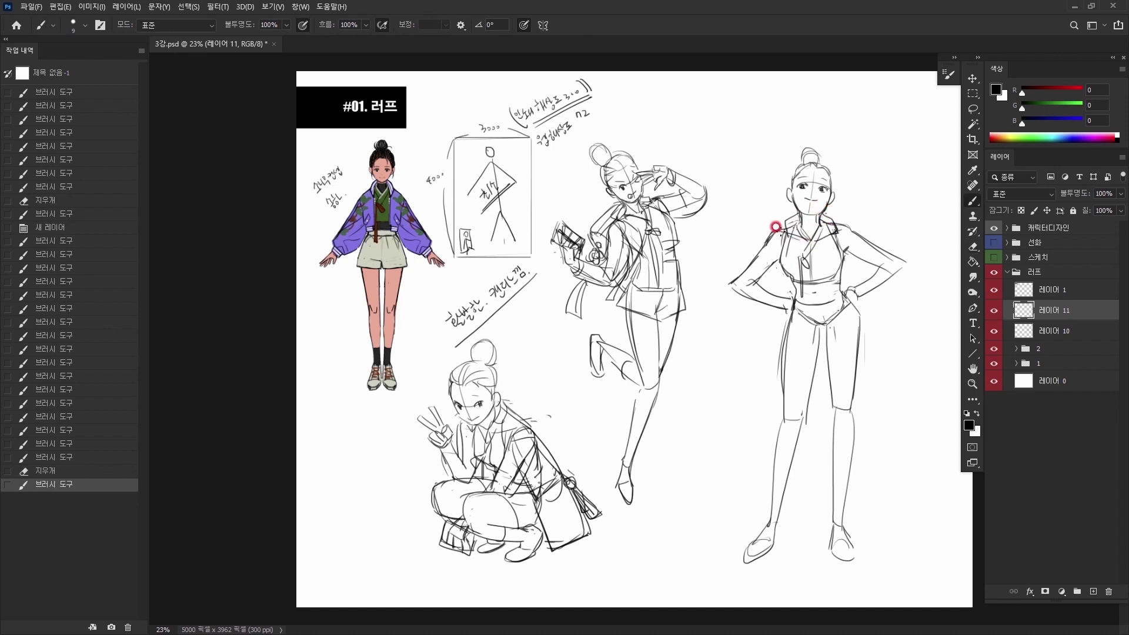
Step: Draw the loose jacket sleeves over both of the third figure's bent arms
drag(776, 254, 780, 266)
mouse_move(778, 228)
mouse_down()
mouse_move(726, 278)
mouse_move(774, 316)
mouse_up()
drag(772, 316, 789, 310)
mouse_move(778, 257)
mouse_down()
mouse_move(758, 282)
mouse_move(781, 288)
mouse_up()
mouse_move(836, 243)
mouse_down()
mouse_move(831, 219)
mouse_move(847, 225)
mouse_move(845, 255)
mouse_move(851, 232)
mouse_move(900, 253)
mouse_move(865, 274)
mouse_up()
drag(861, 277, 869, 295)
Step: Sketch the third figure's jacket hem, waist belt, shorts and sock lines
mouse_move(788, 282)
mouse_down()
mouse_move(837, 281)
mouse_move(839, 293)
mouse_up()
mouse_move(793, 287)
mouse_down()
mouse_move(822, 326)
mouse_move(807, 287)
mouse_move(825, 331)
mouse_move(864, 321)
mouse_move(865, 334)
mouse_up()
key(e)
key(b)
mouse_move(788, 311)
mouse_down()
mouse_move(785, 341)
mouse_move(829, 345)
mouse_up()
drag(823, 353, 828, 375)
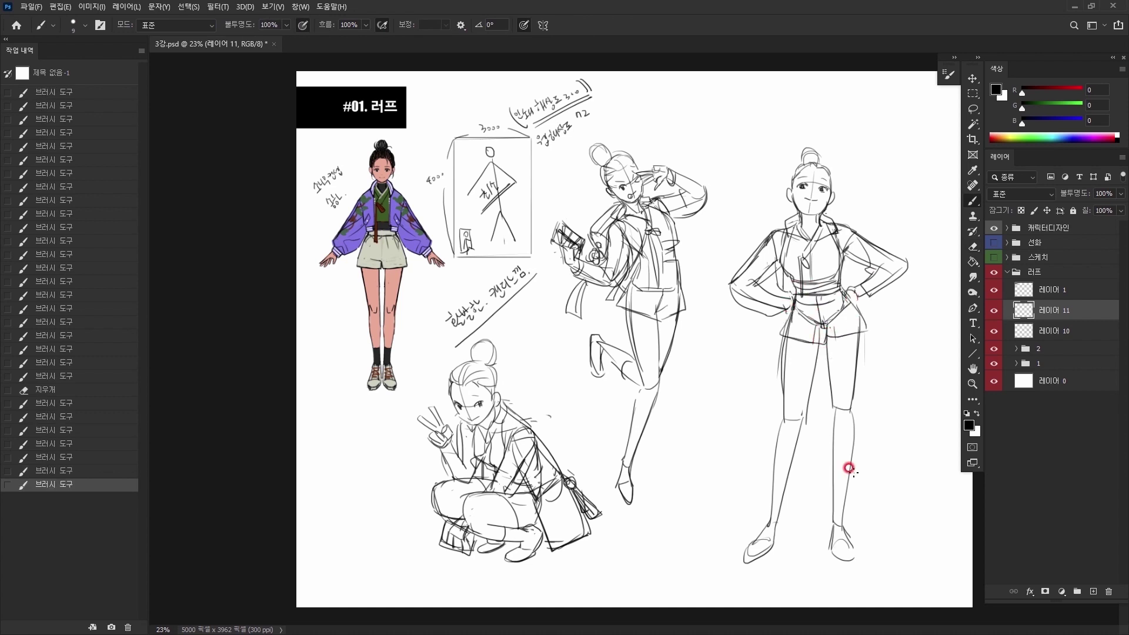
drag(774, 489, 785, 486)
Step: Lasso the third figure's facial features on 레이어 10, scale them to about 93%, nudge them and deselect
click(1051, 329)
key(l)
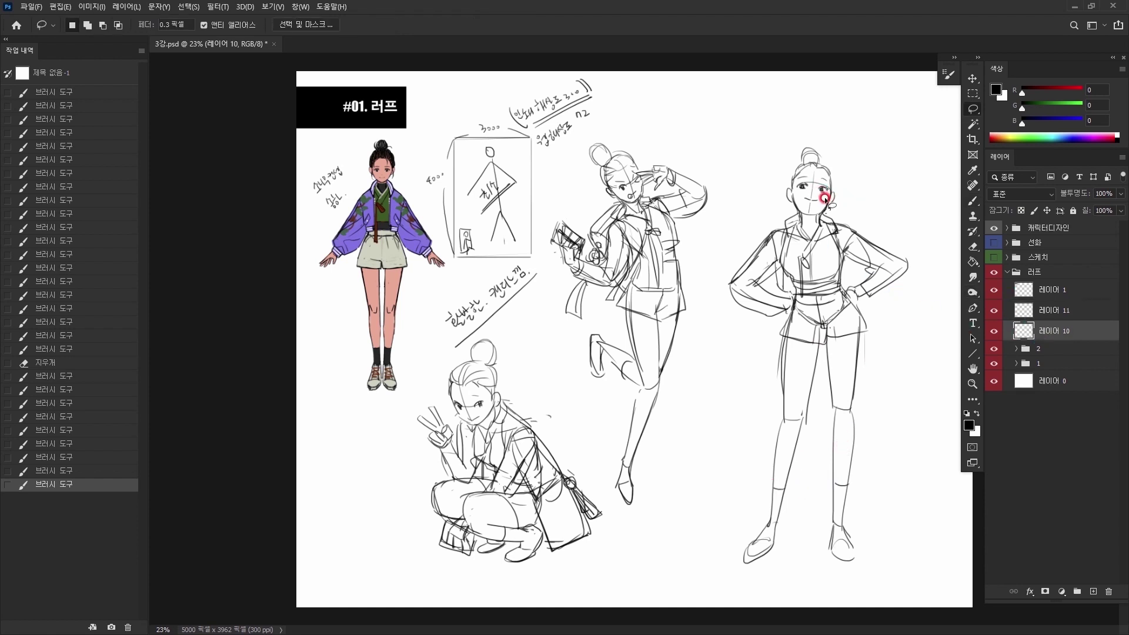
drag(825, 198, 826, 176)
key(ctrl+t)
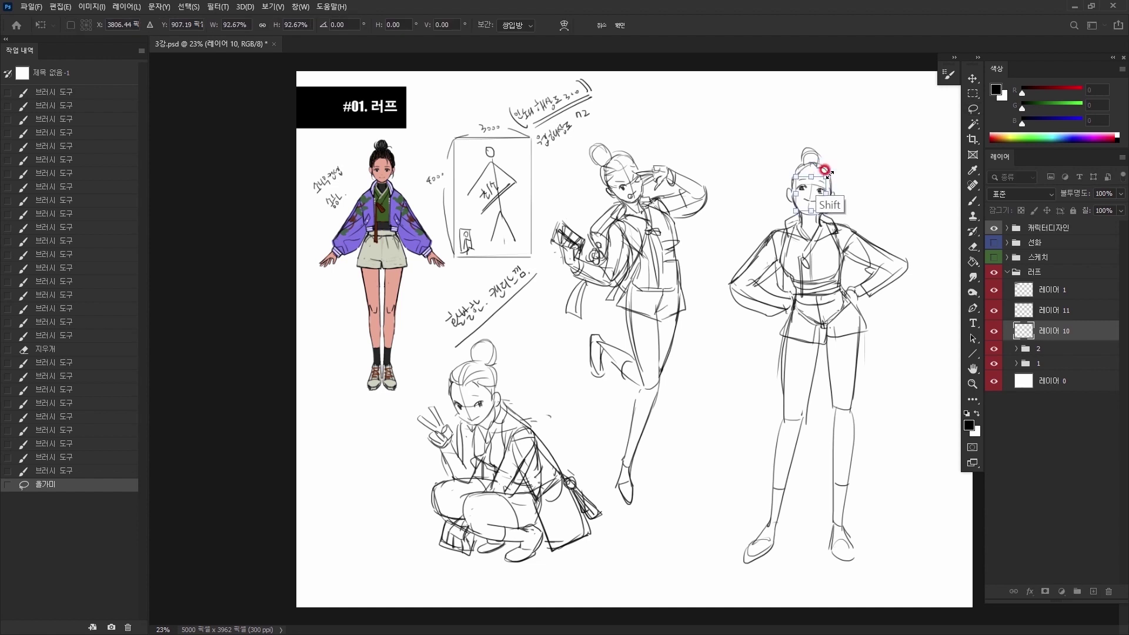
key(Return)
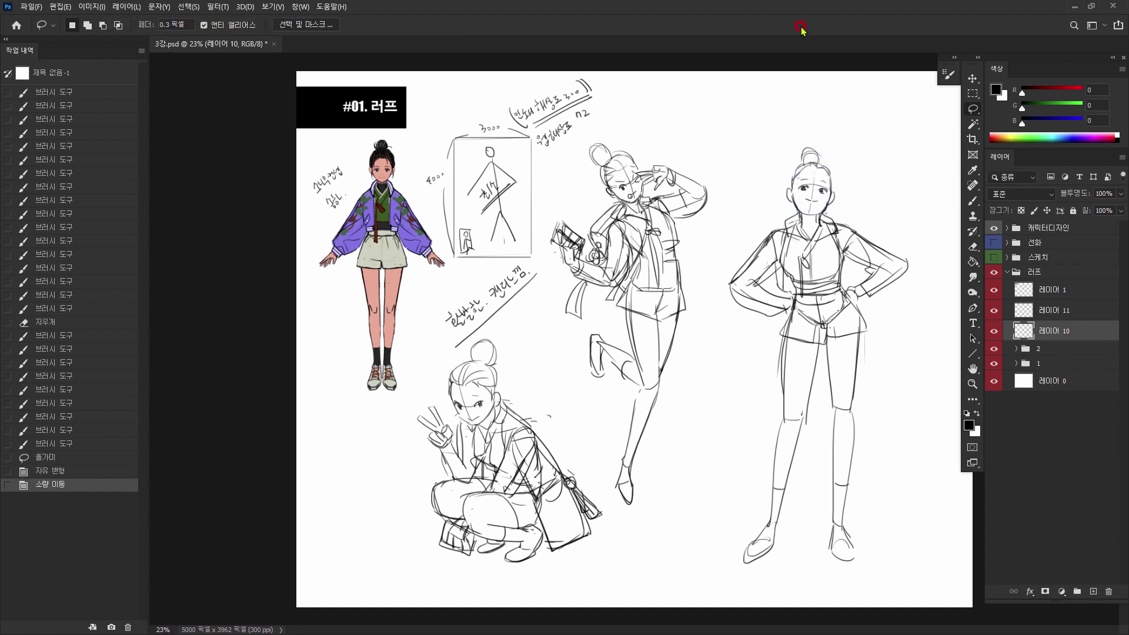
key(ctrl+d)
Step: Redraw the third figure's face contour and hairline, erase guide lines and sketch an open smiling mouth
key(b)
drag(796, 165, 793, 199)
drag(793, 190, 807, 214)
key(e)
mouse_move(813, 170)
mouse_down()
mouse_move(808, 198)
mouse_move(828, 189)
mouse_move(828, 174)
mouse_move(794, 178)
mouse_up()
key(b)
drag(828, 207, 817, 224)
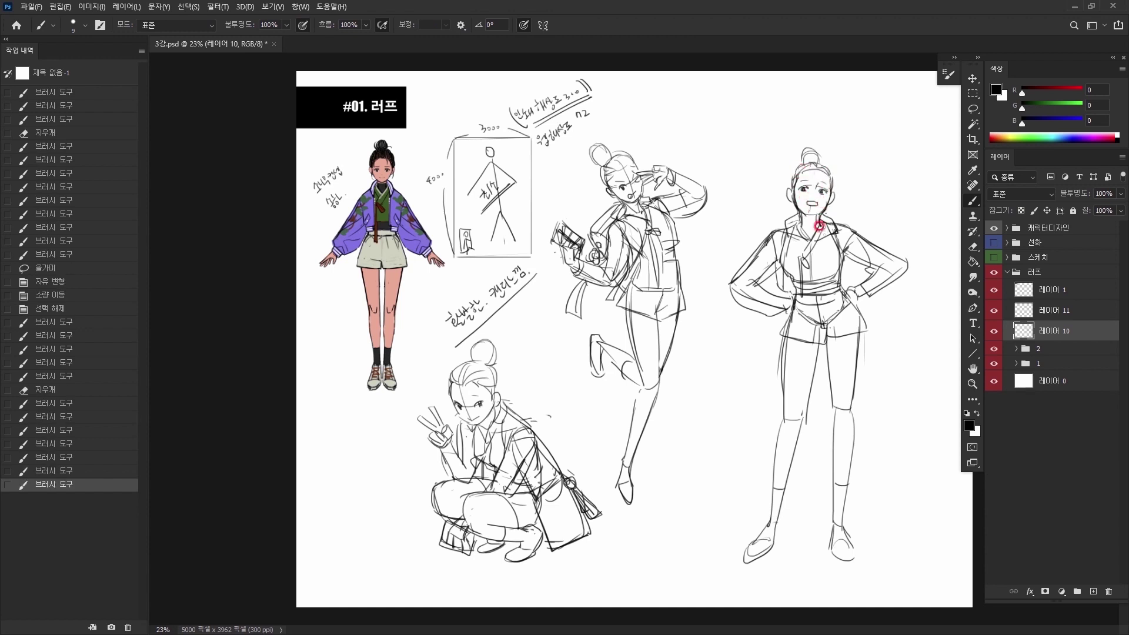
Step: Group 레이어 10 and 레이어 11 and name the group 3
shift+click(1036, 313)
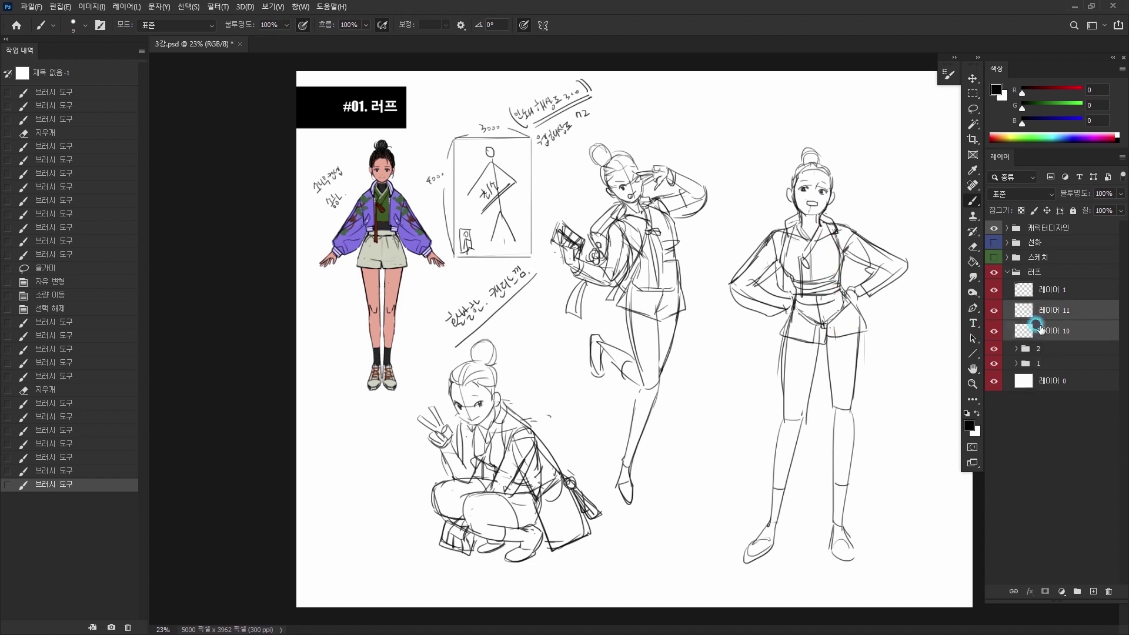
key(ctrl+g)
double_click(1045, 307)
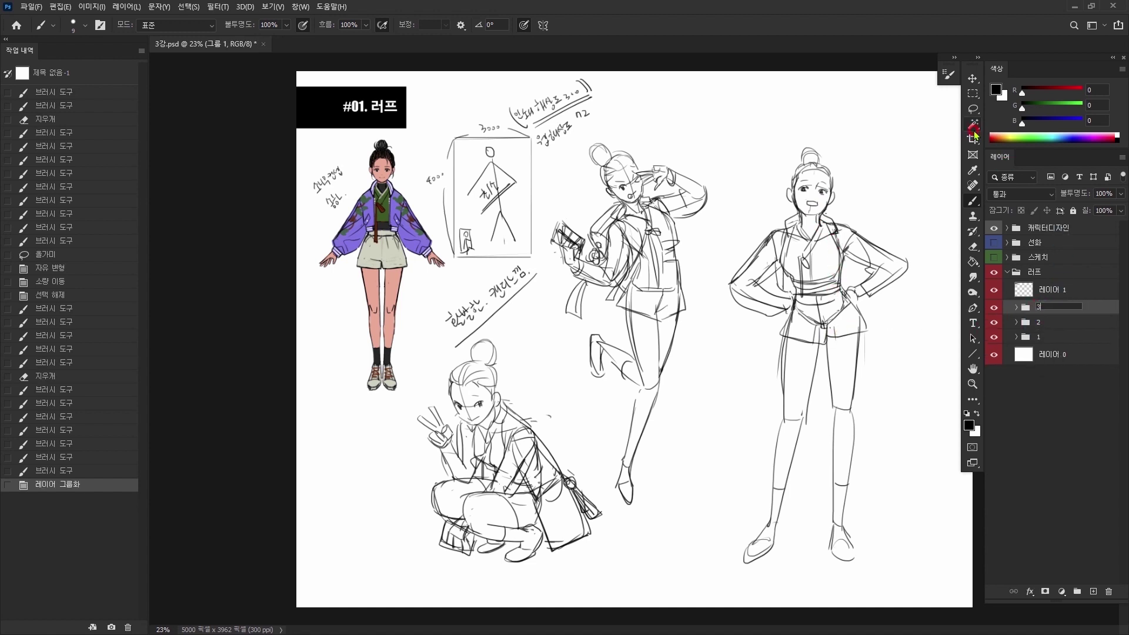
key(Return)
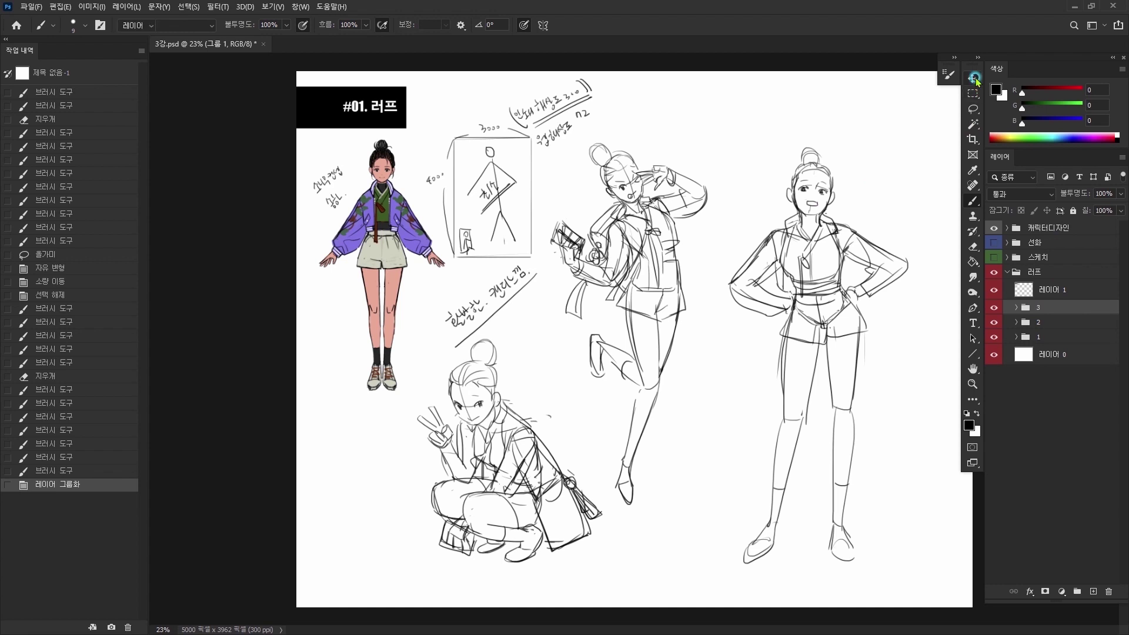
Step: Move group 3 up toward the canvas's outer edge and scale it proportionally to 84.39%
key(v)
mouse_move(798, 268)
mouse_down()
mouse_move(815, 267)
mouse_move(717, 279)
mouse_move(781, 277)
mouse_up()
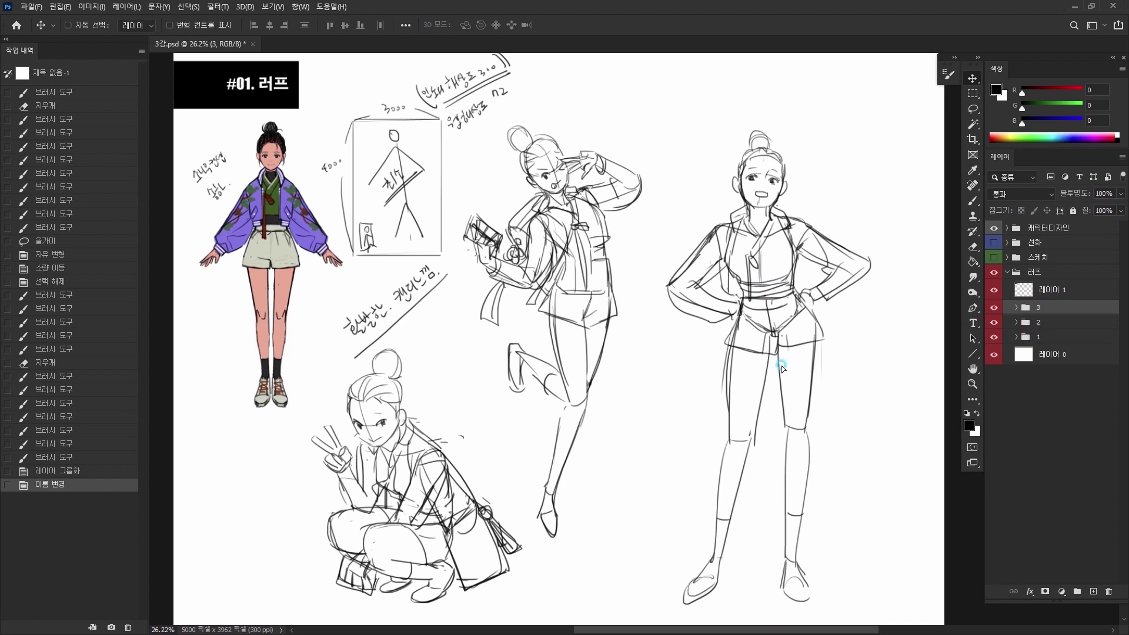
drag(782, 370, 821, 342)
key(ctrl+t)
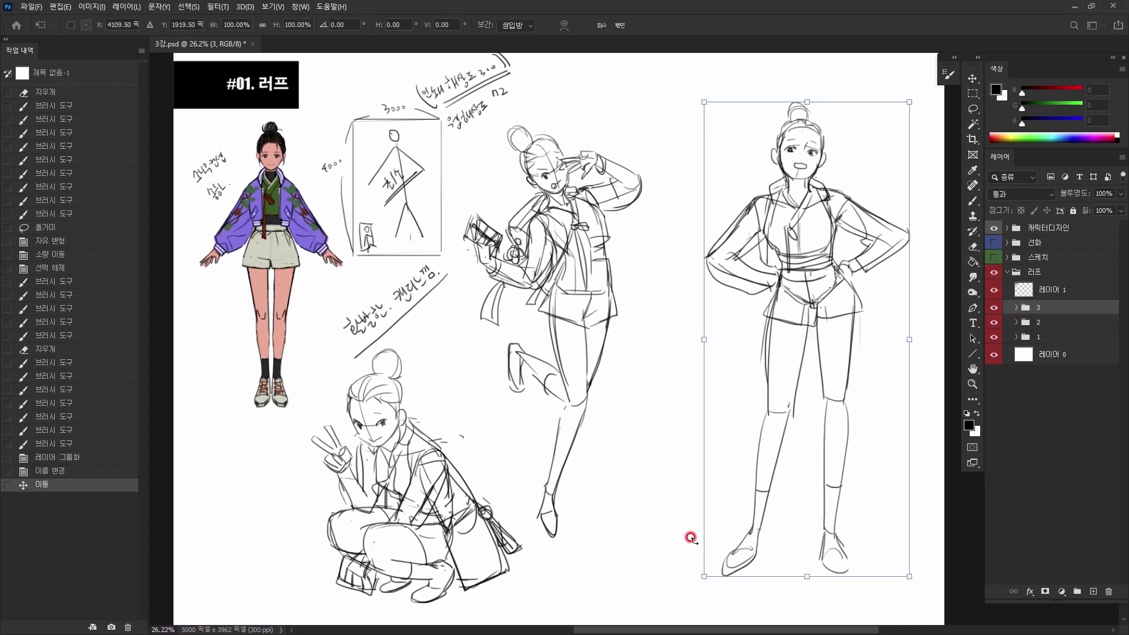
drag(701, 579, 758, 503)
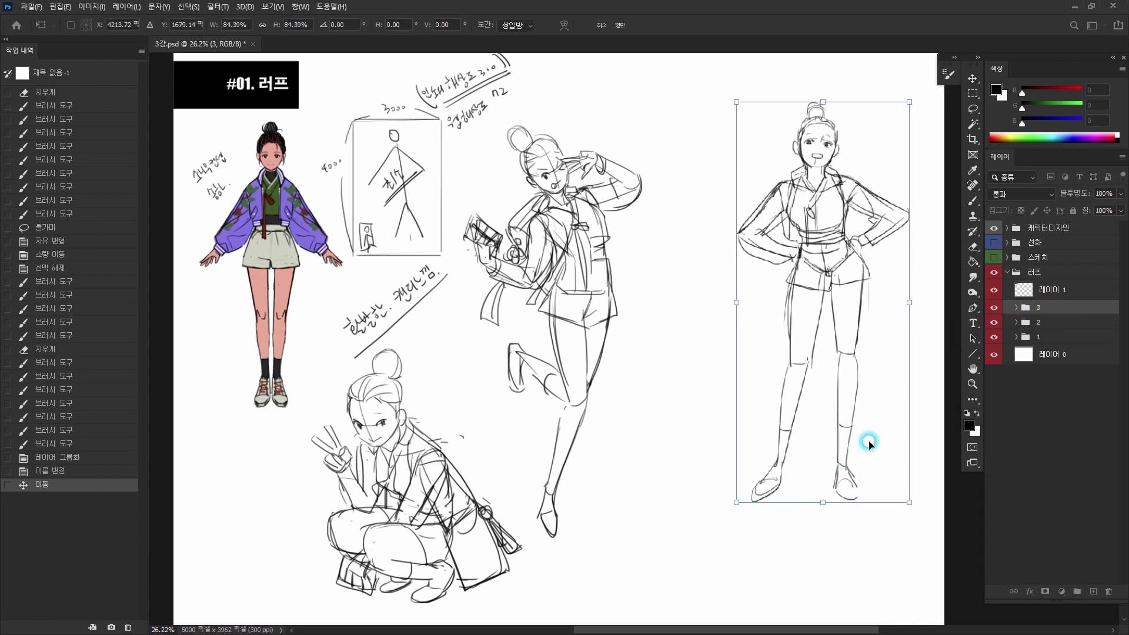
key(Return)
Step: Shift the squatting figure upward and toggle group 3's visibility to check its contents
ctrl+click(688, 391)
drag(570, 362, 570, 311)
click(1041, 307)
click(994, 308)
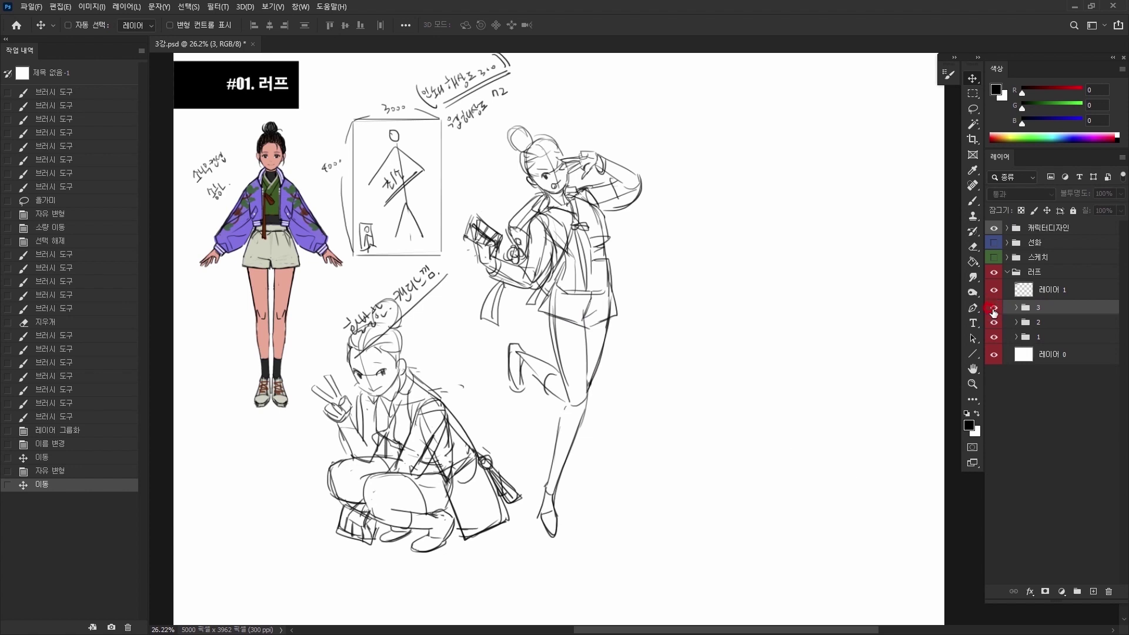
click(993, 307)
click(1037, 337)
mouse_move(585, 318)
mouse_down()
mouse_move(673, 294)
mouse_move(687, 312)
mouse_up()
key(Escape)
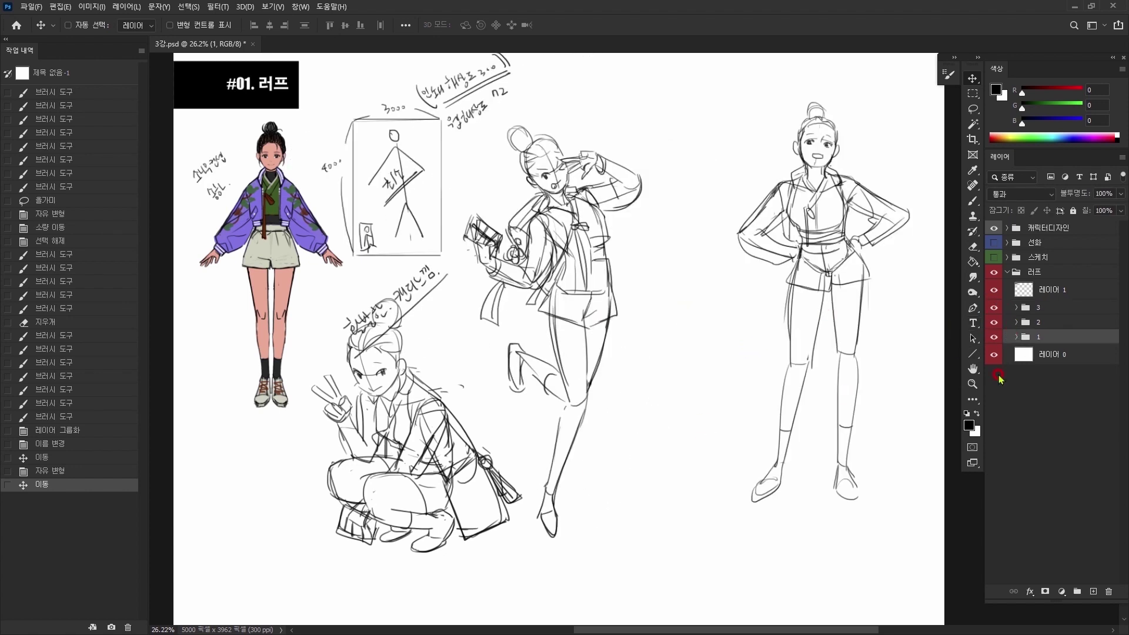
Step: Move the squatting figure in group 2 between the two standing figures and raise group 3 slightly to clear it
click(1065, 327)
mouse_move(429, 467)
mouse_down()
mouse_move(721, 493)
mouse_move(716, 509)
mouse_up()
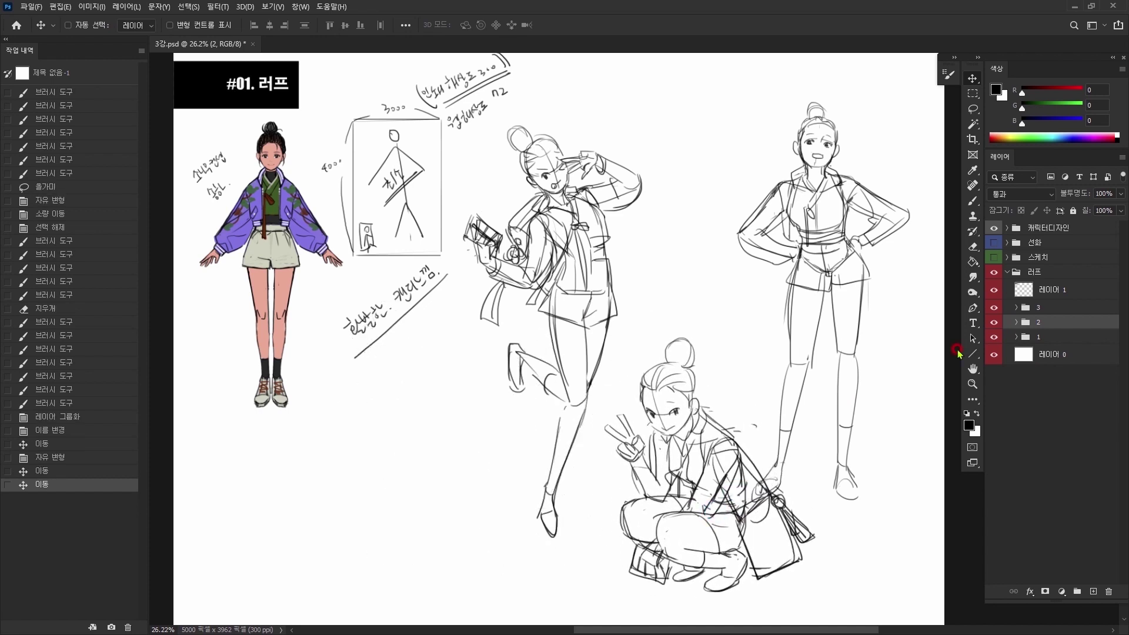
click(1036, 308)
mouse_move(813, 353)
mouse_down()
mouse_move(823, 310)
mouse_move(745, 345)
mouse_up()
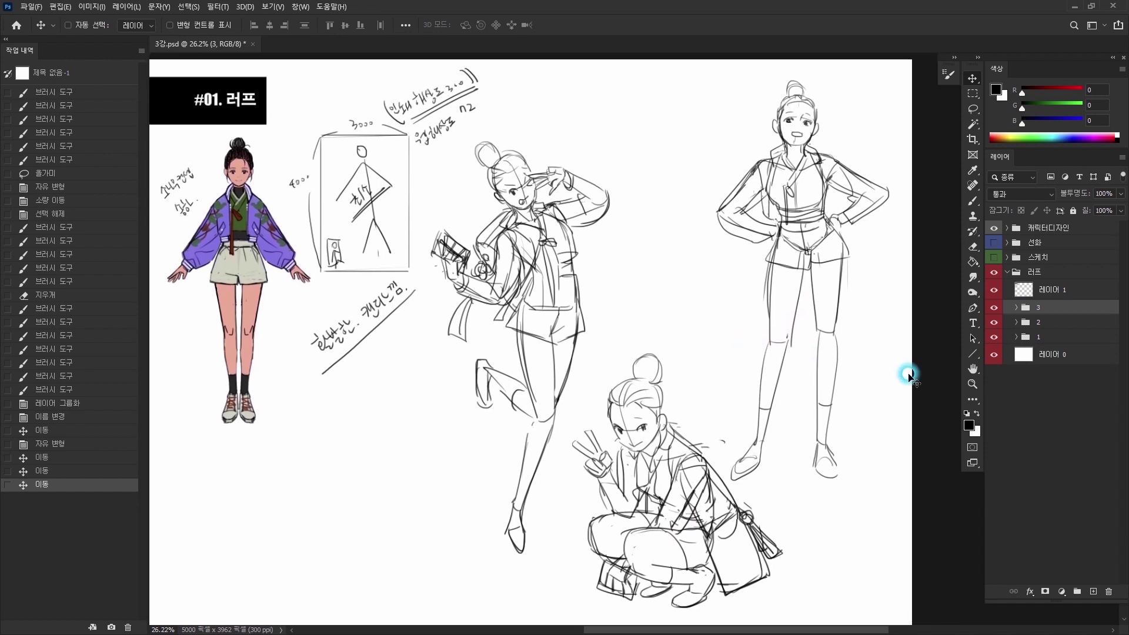
Step: Duplicate group 2's layers 레이어 8 and 레이어 9 into the 스케치 group, between its two existing layers, and collapse the 러프 group
click(994, 322)
click(994, 322)
click(1028, 322)
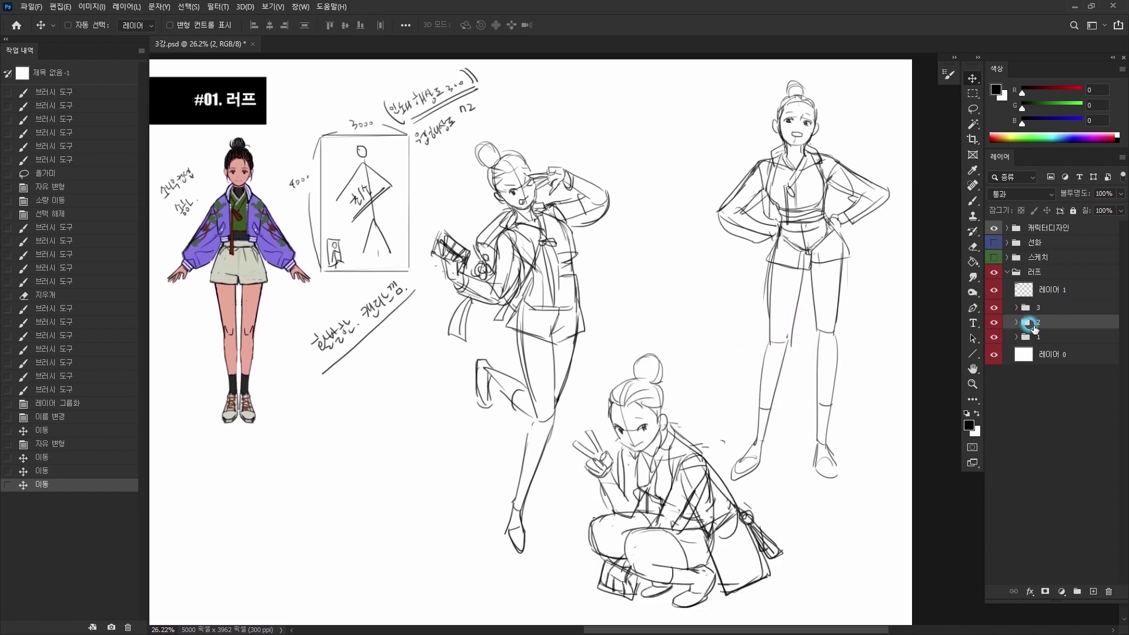
click(1007, 257)
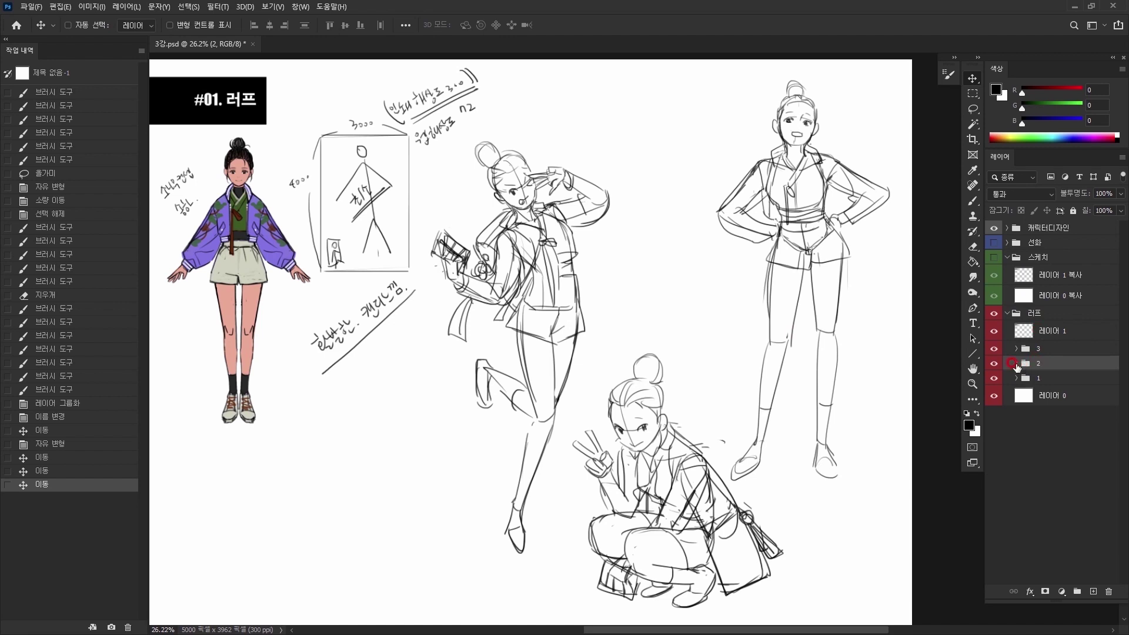
click(1016, 363)
click(1038, 384)
shift+click(1041, 400)
alt+drag(1044, 386, 1038, 291)
click(1007, 353)
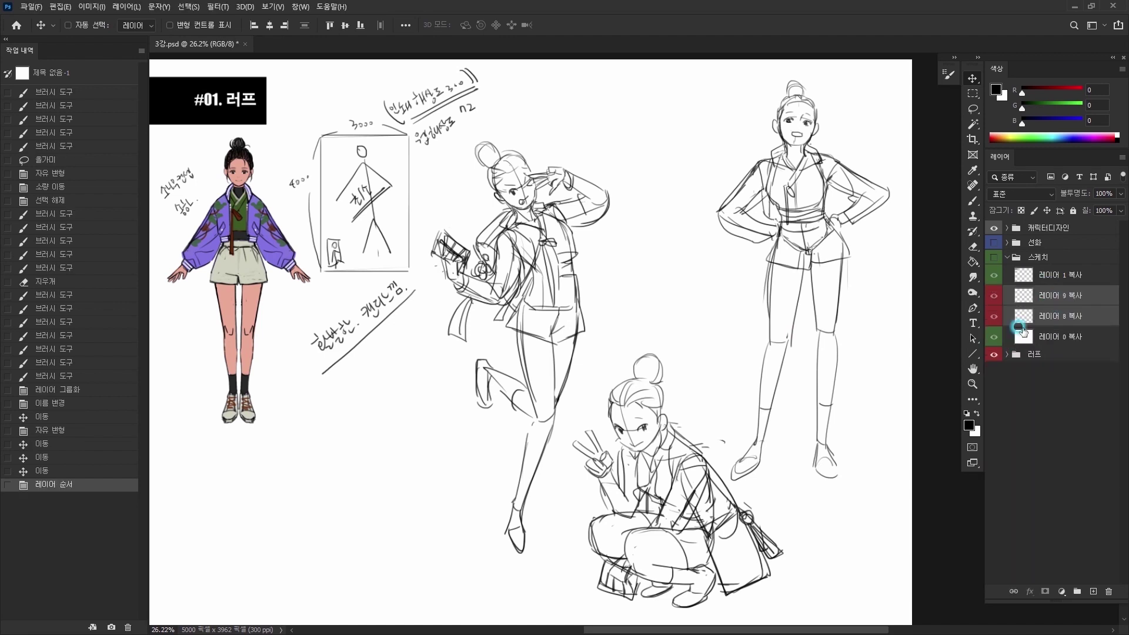
Step: Show the 스케치 group and scale the copied squatting figure proportionally to 208.99%, placing it to fill the canvas beside the character reference
click(993, 258)
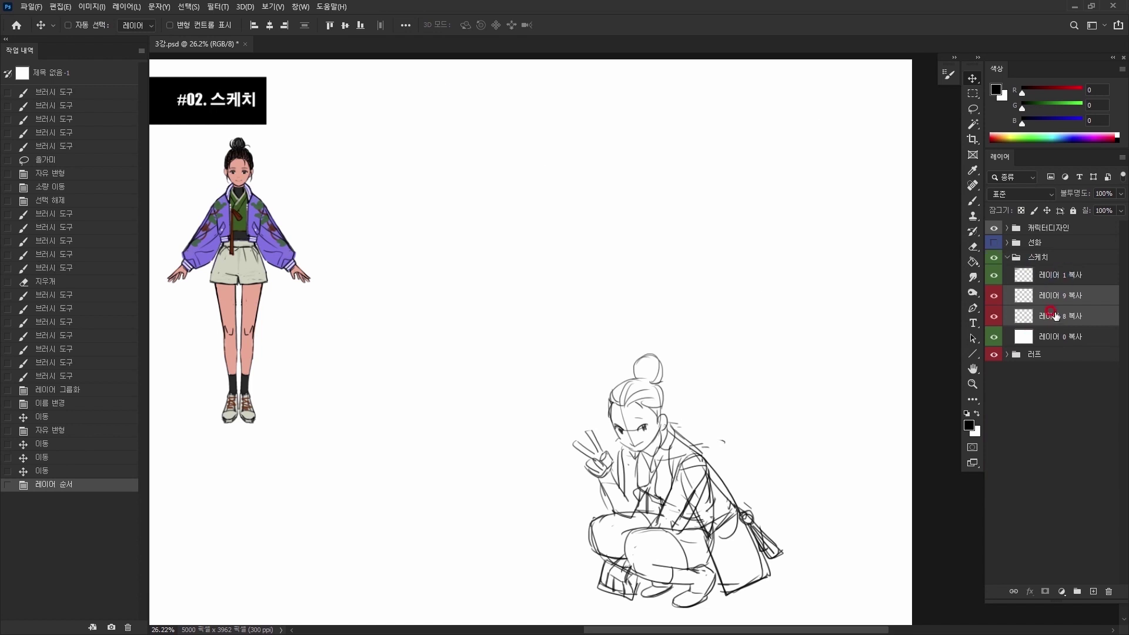
key(ctrl+t)
mouse_move(682, 376)
mouse_down()
mouse_move(665, 380)
mouse_move(668, 328)
mouse_move(556, 194)
mouse_up()
mouse_move(850, 187)
mouse_down()
mouse_move(940, 121)
mouse_move(914, 111)
mouse_up()
drag(764, 296, 743, 318)
mouse_move(893, 135)
mouse_down()
mouse_move(887, 126)
mouse_move(908, 117)
mouse_up()
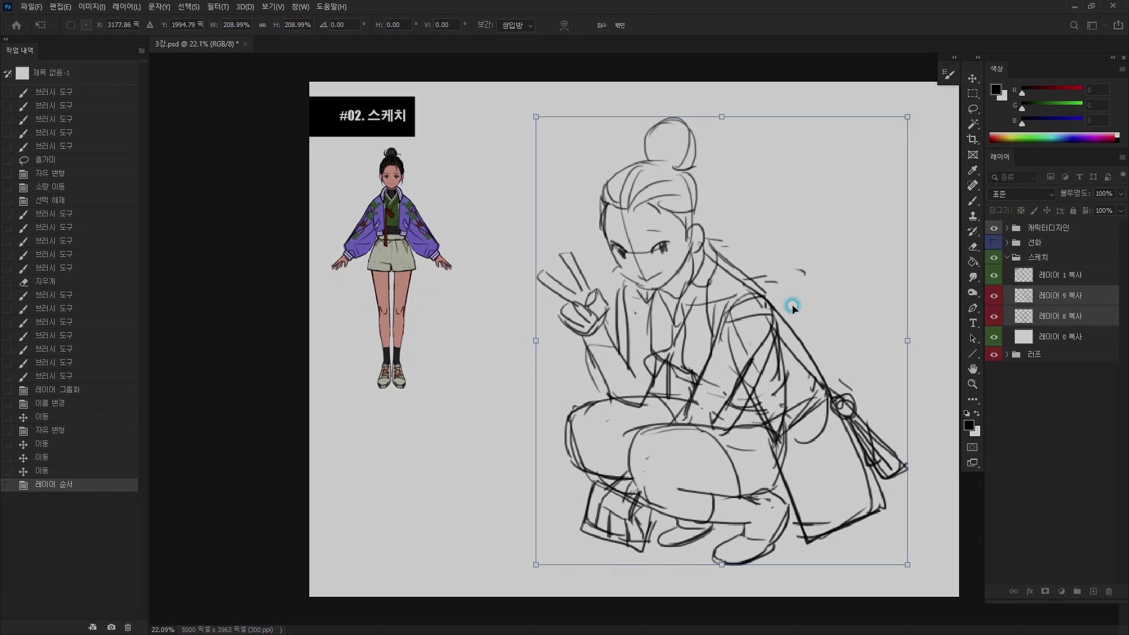
key(Return)
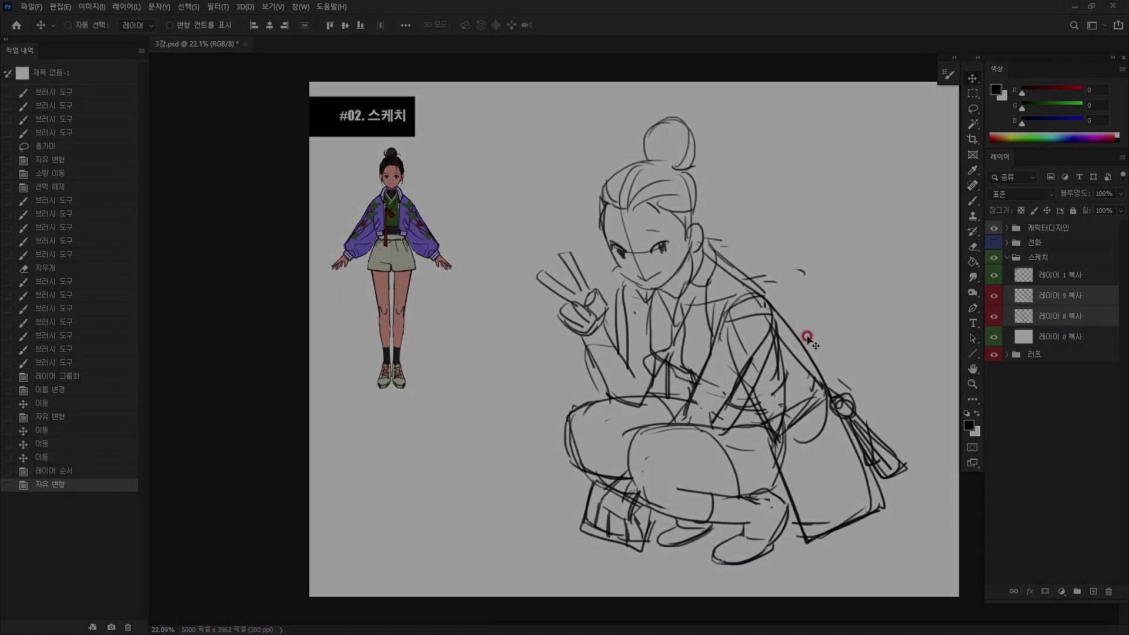